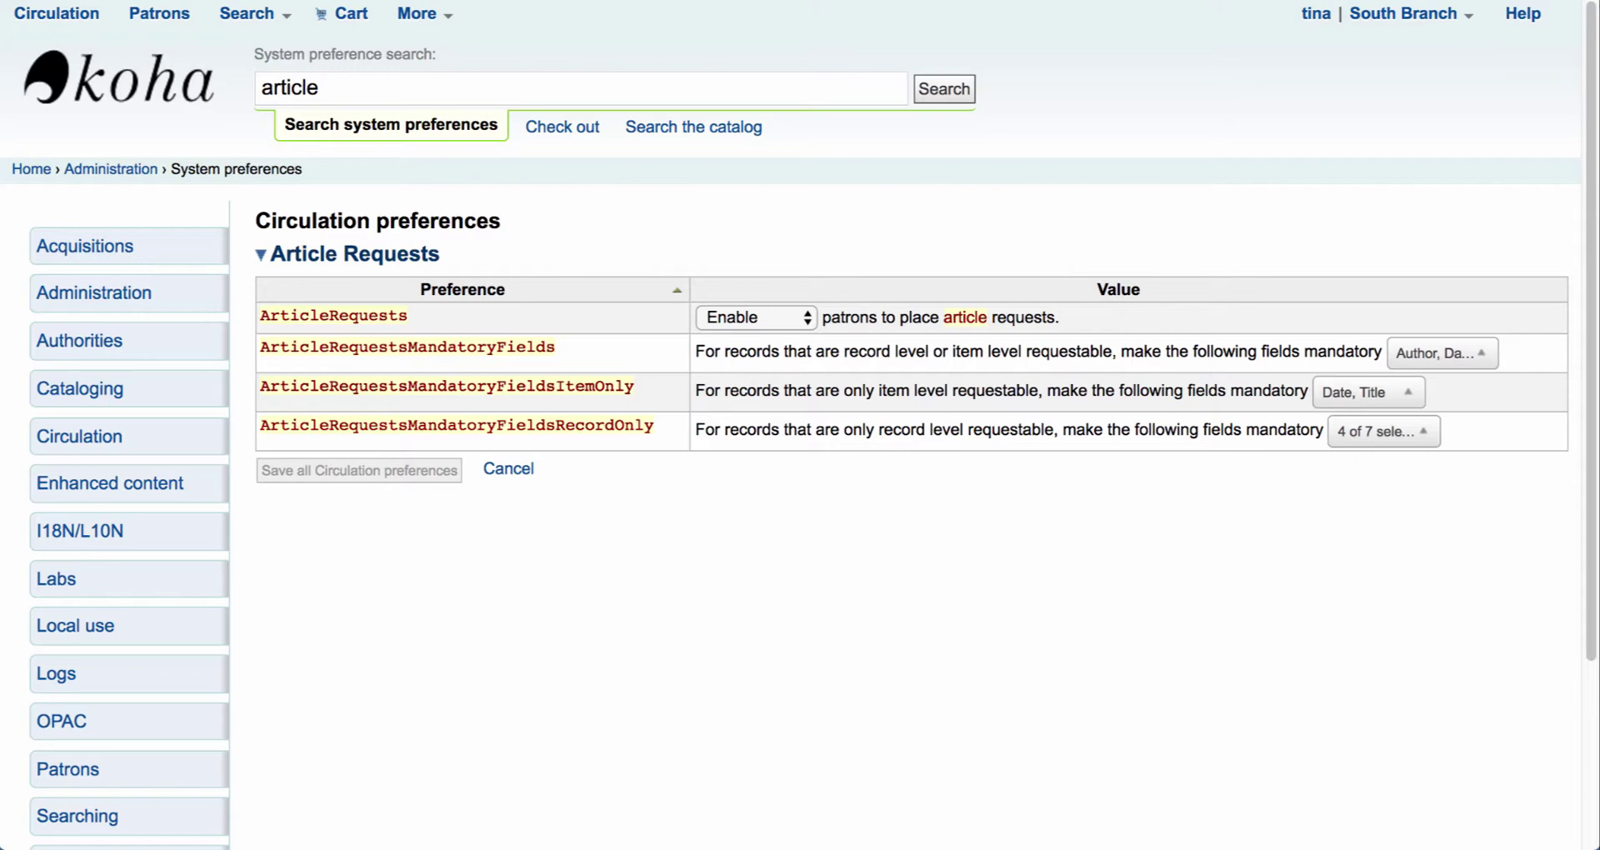
left_click(755, 316)
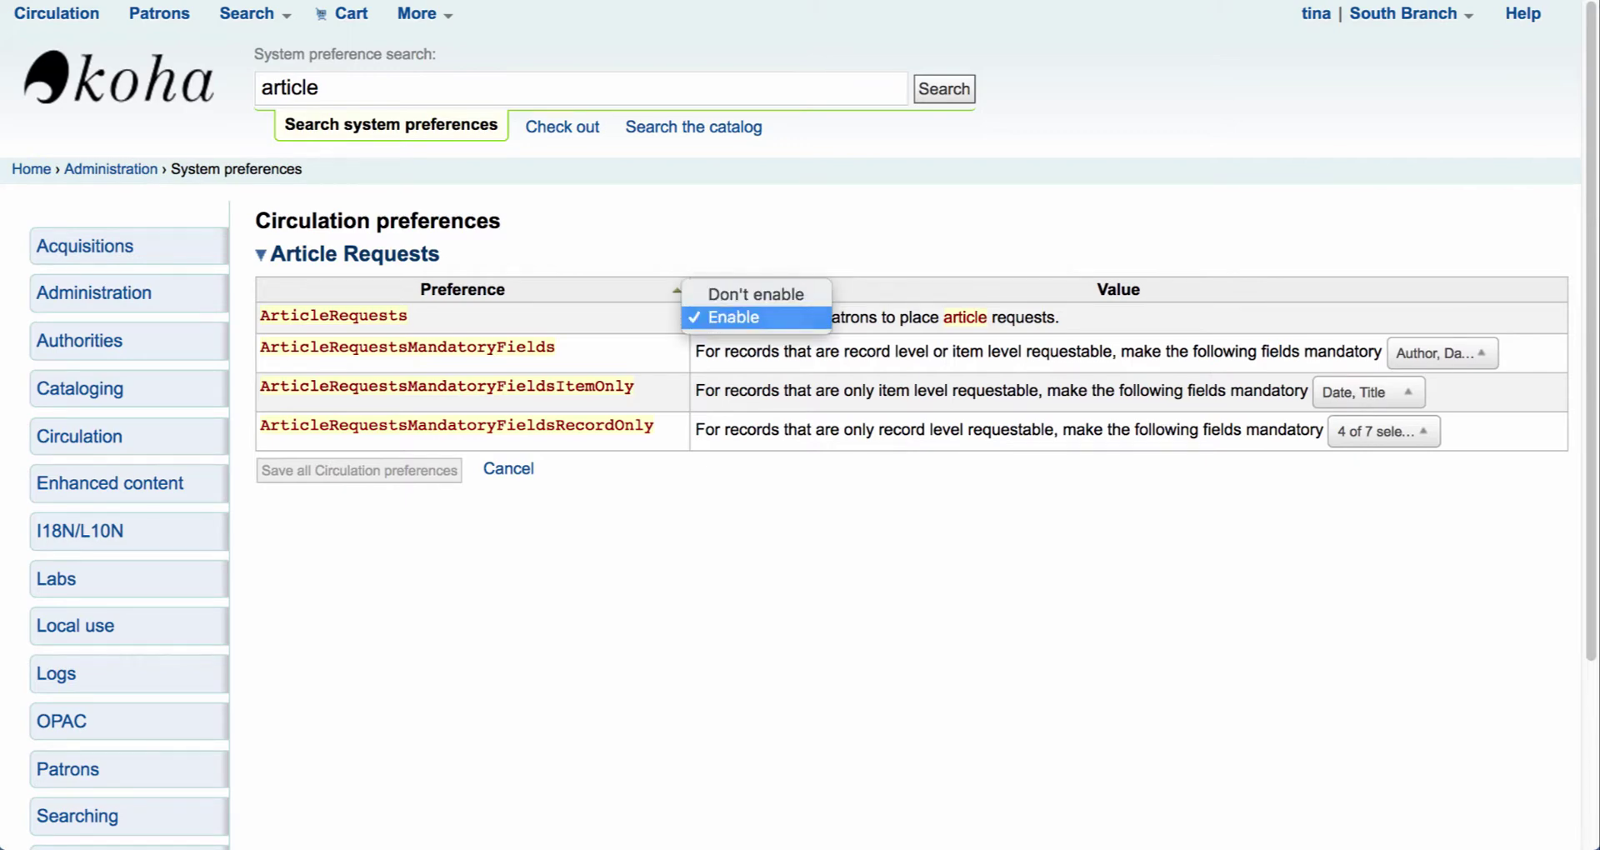
key("Return")
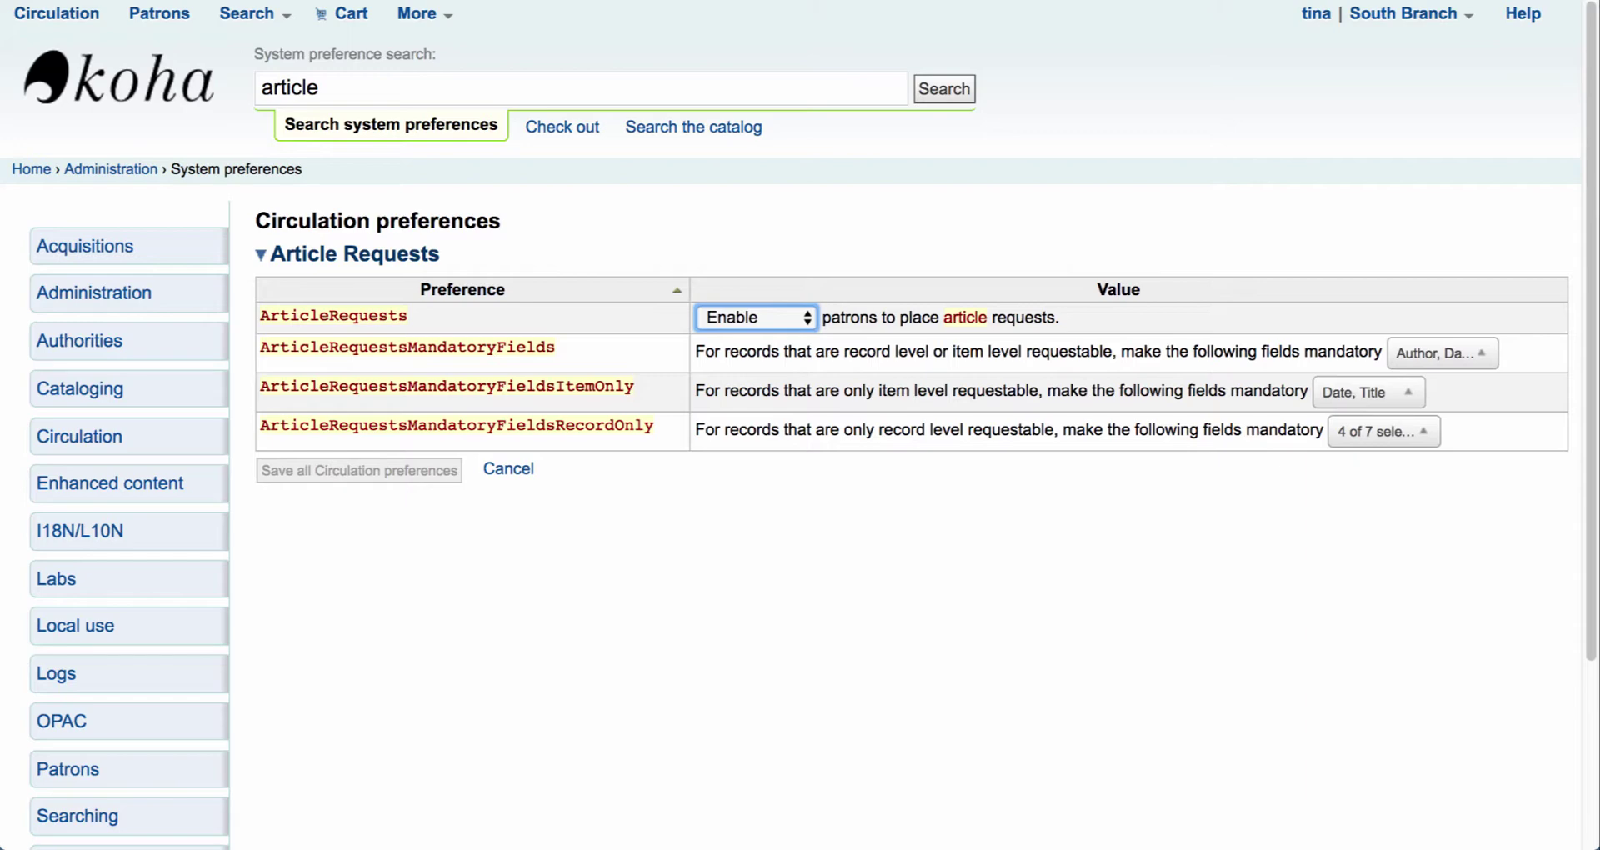
left_click(1383, 431)
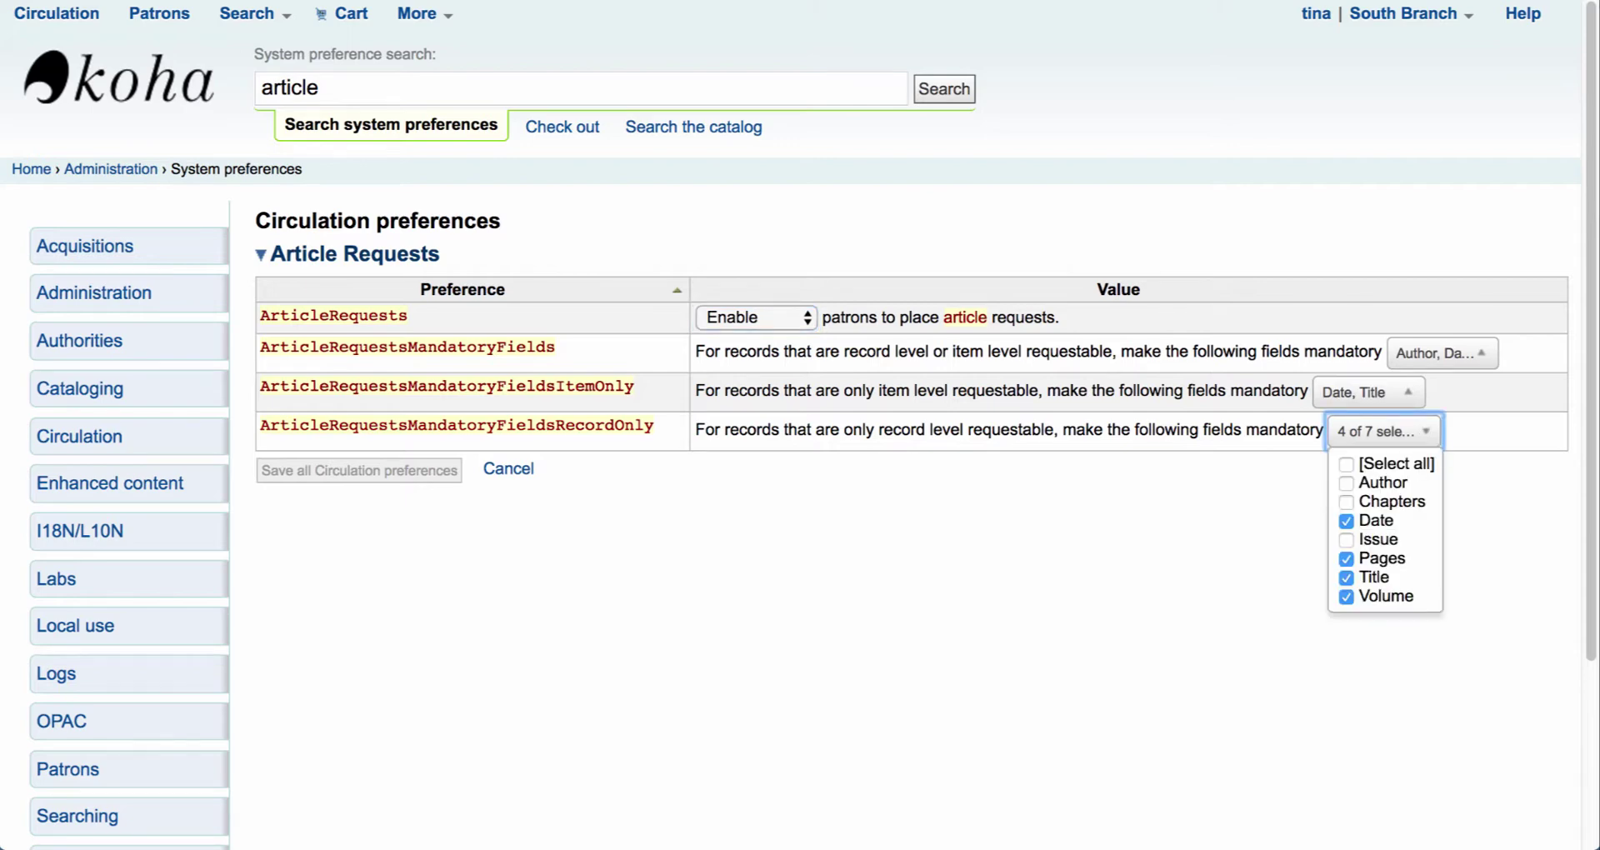
key("Escape")
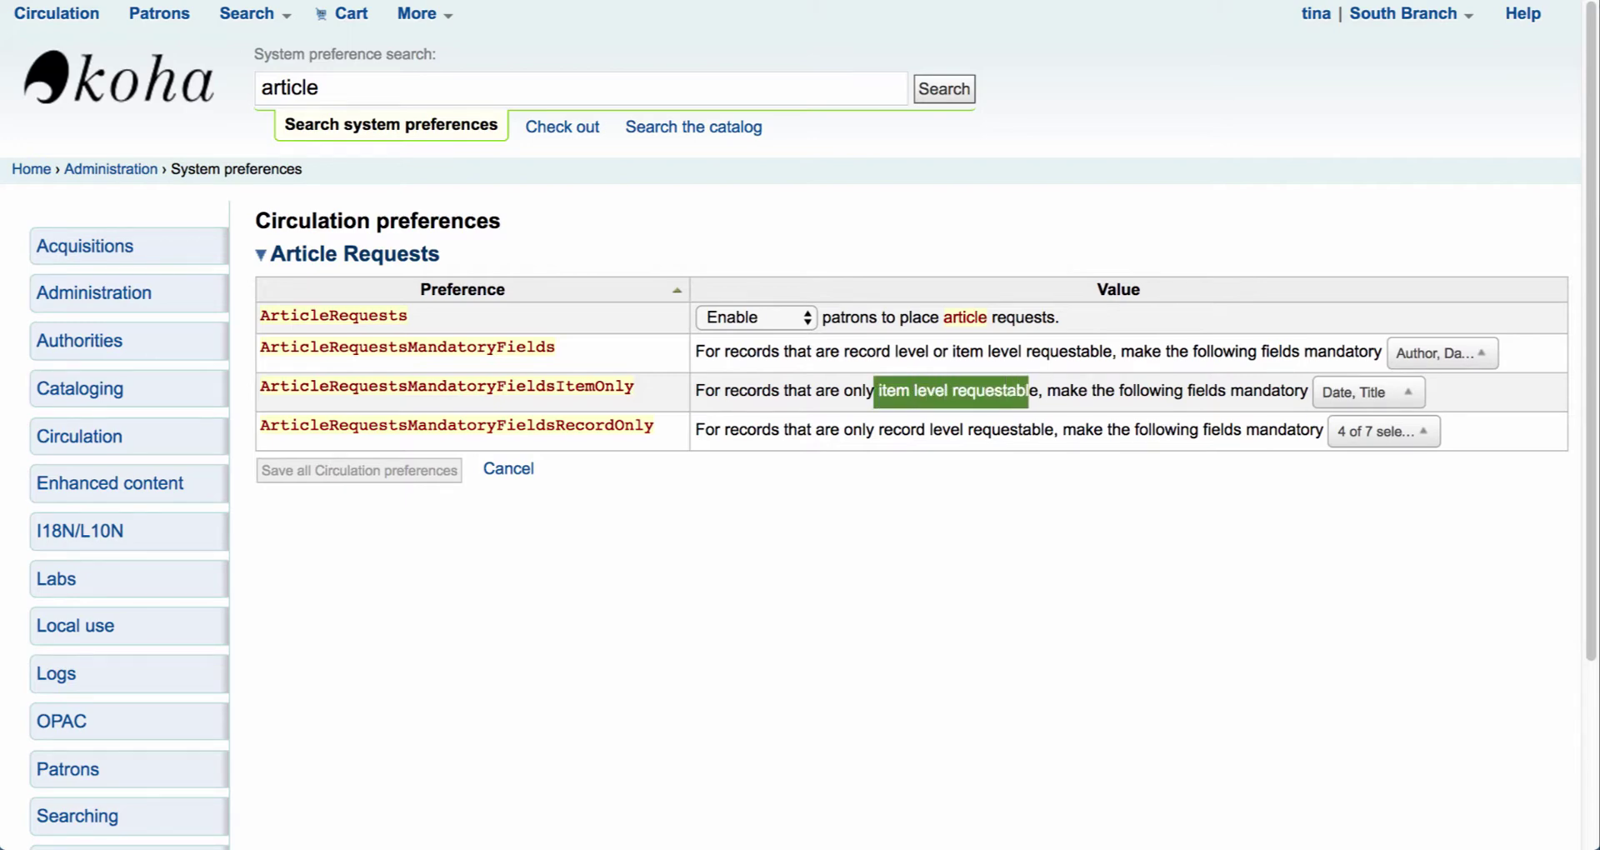
key("space")
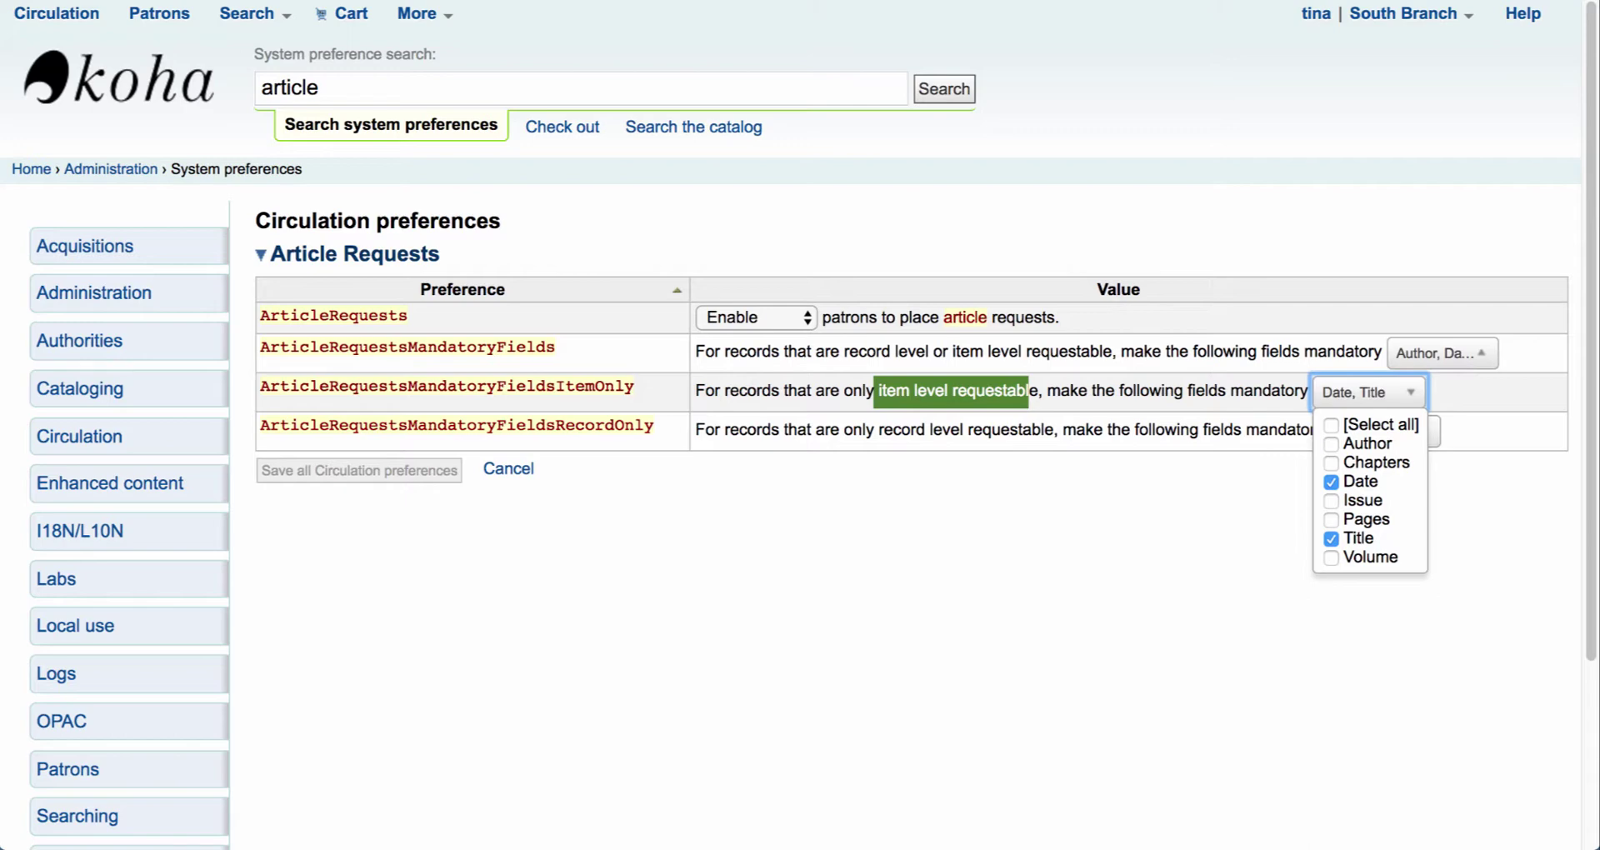
key("Escape")
key("Tab")
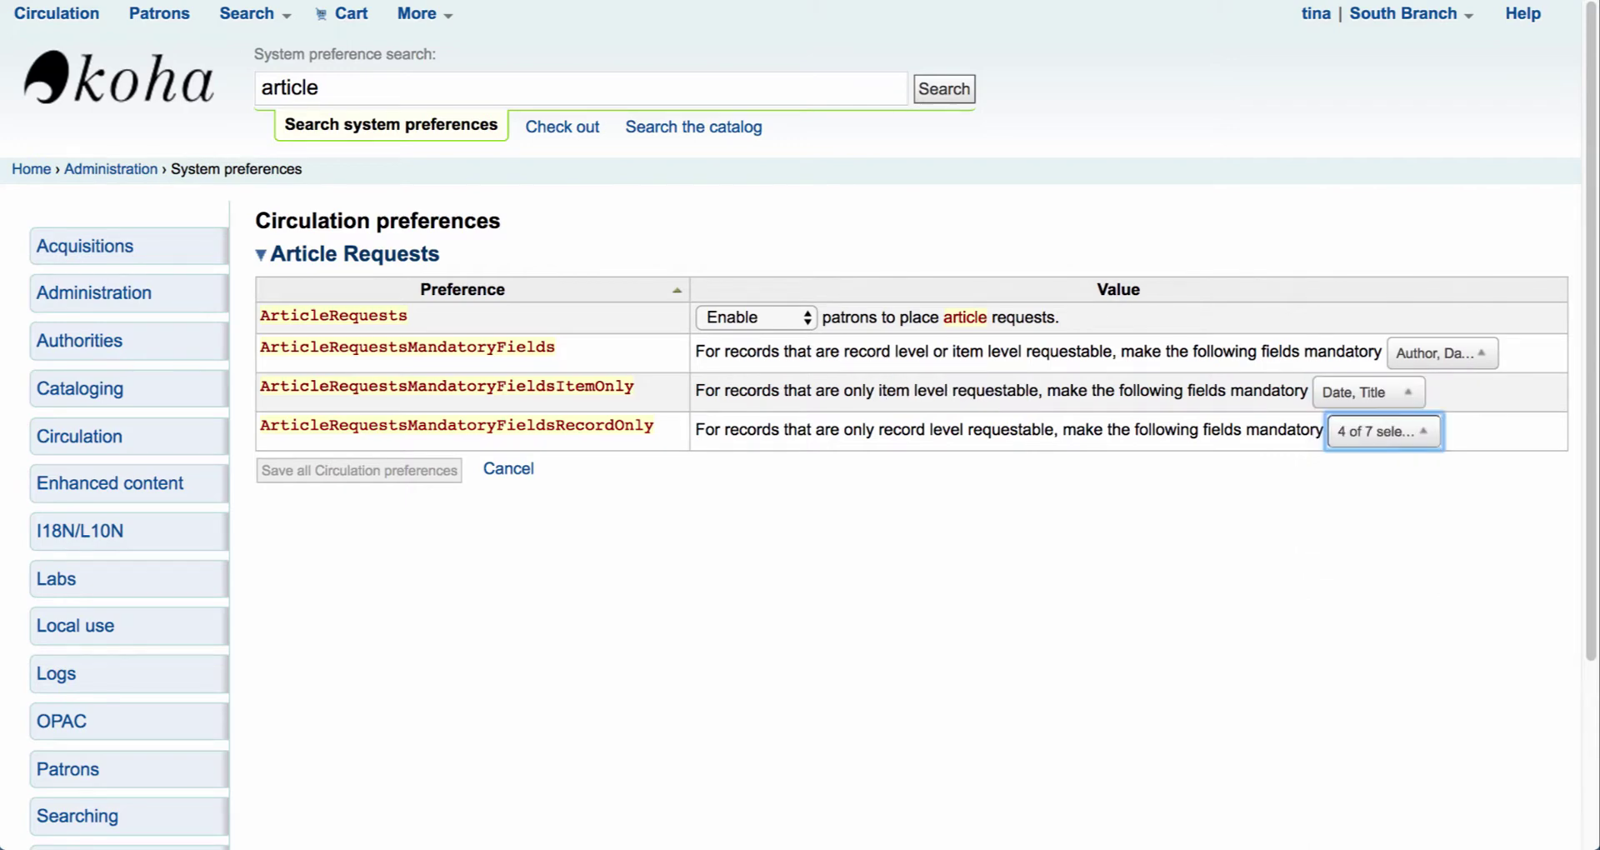
key("space")
key("shift+Tab")
key("space")
key("Escape")
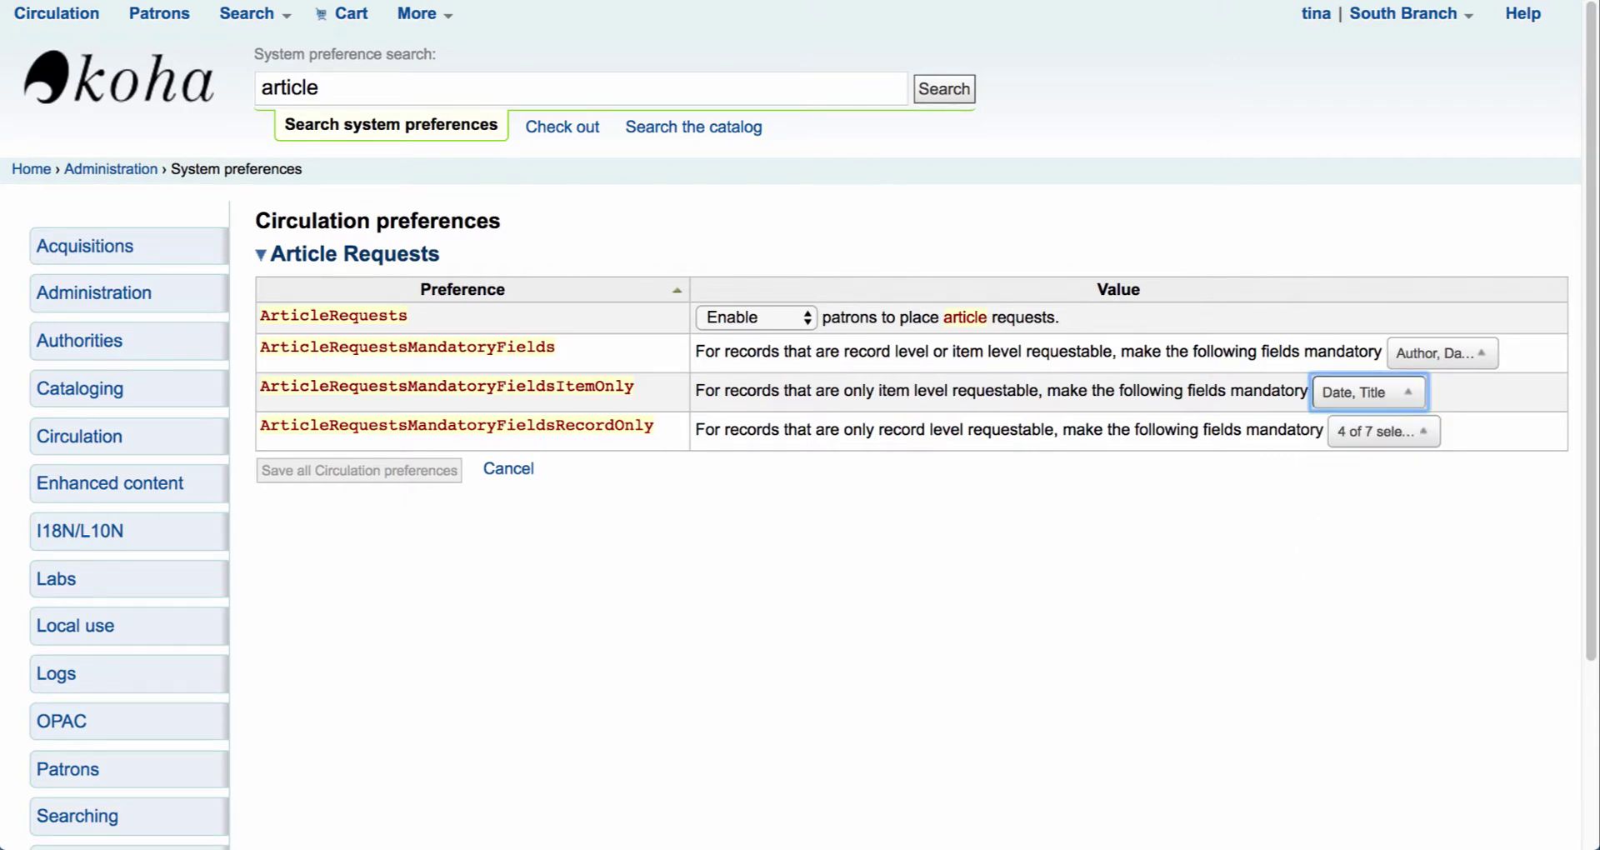
key("space")
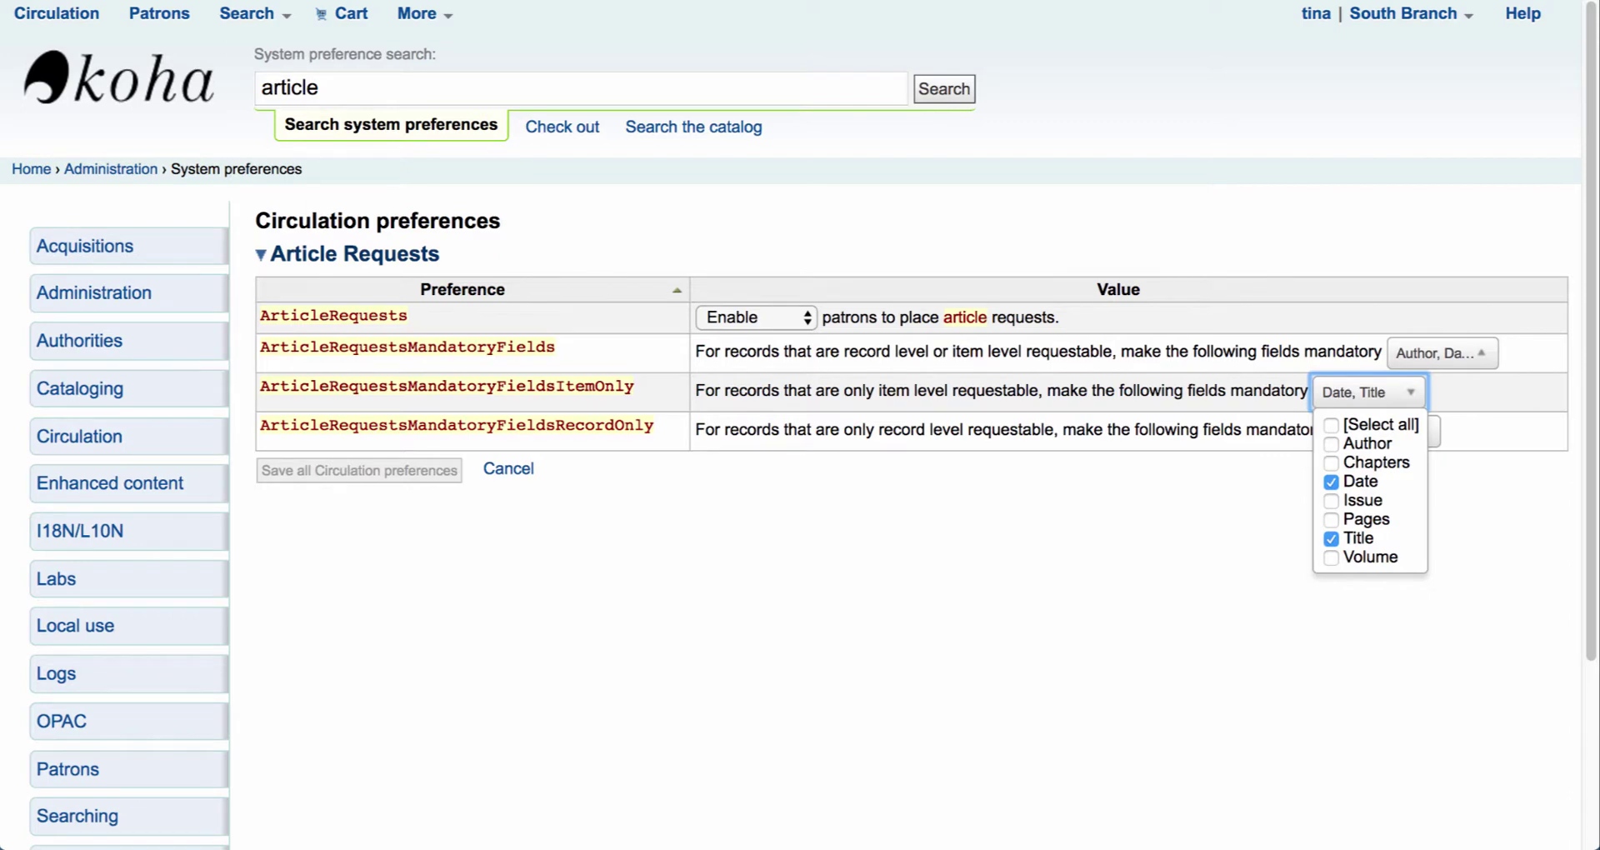
key("Escape")
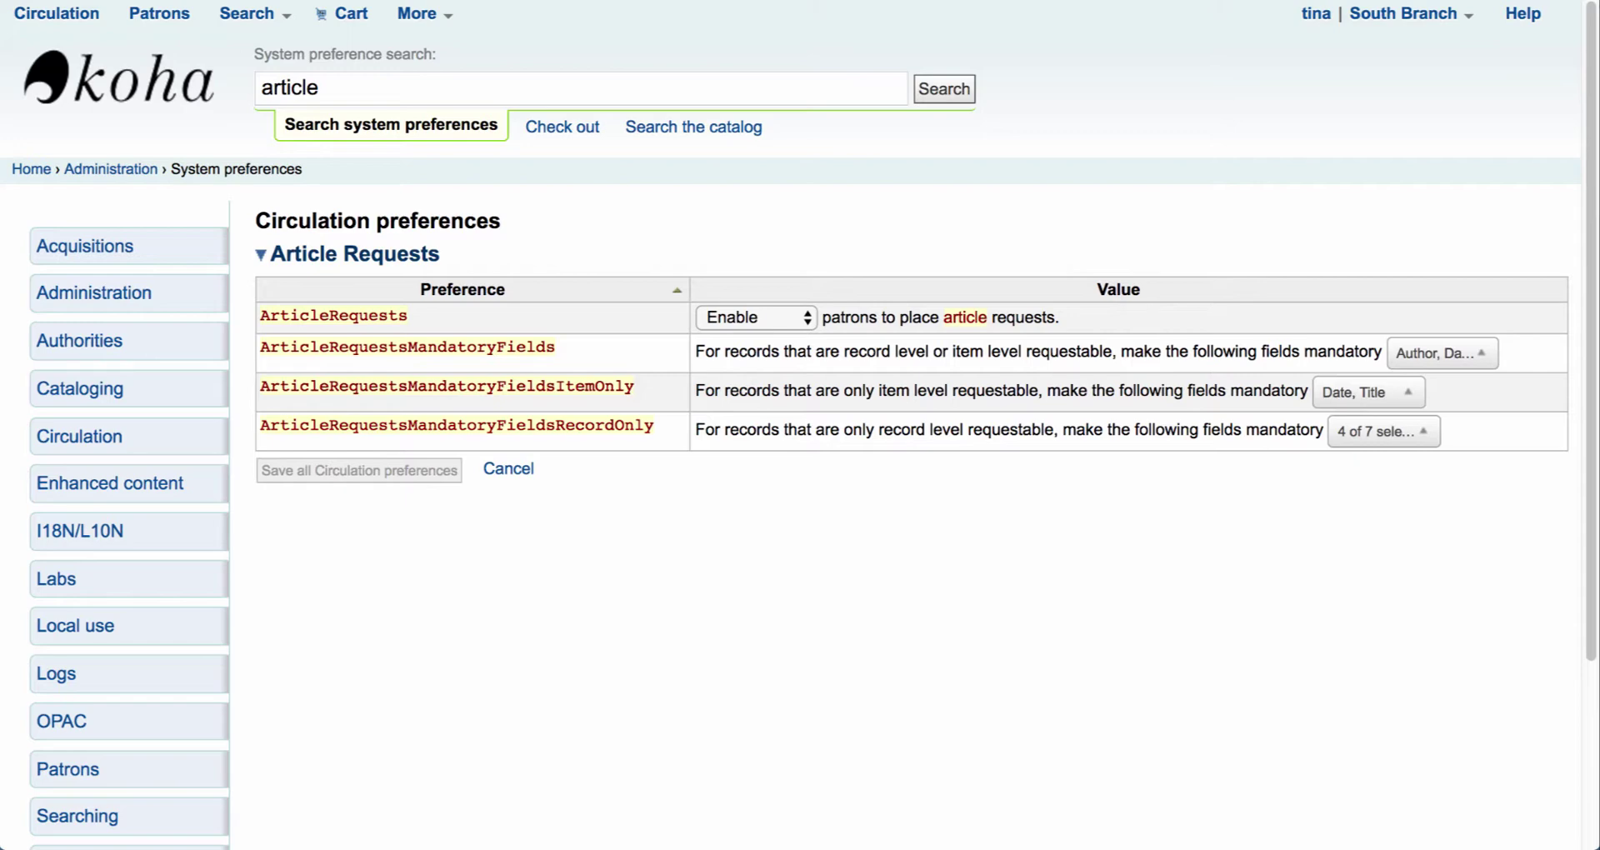
left_click(1441, 353)
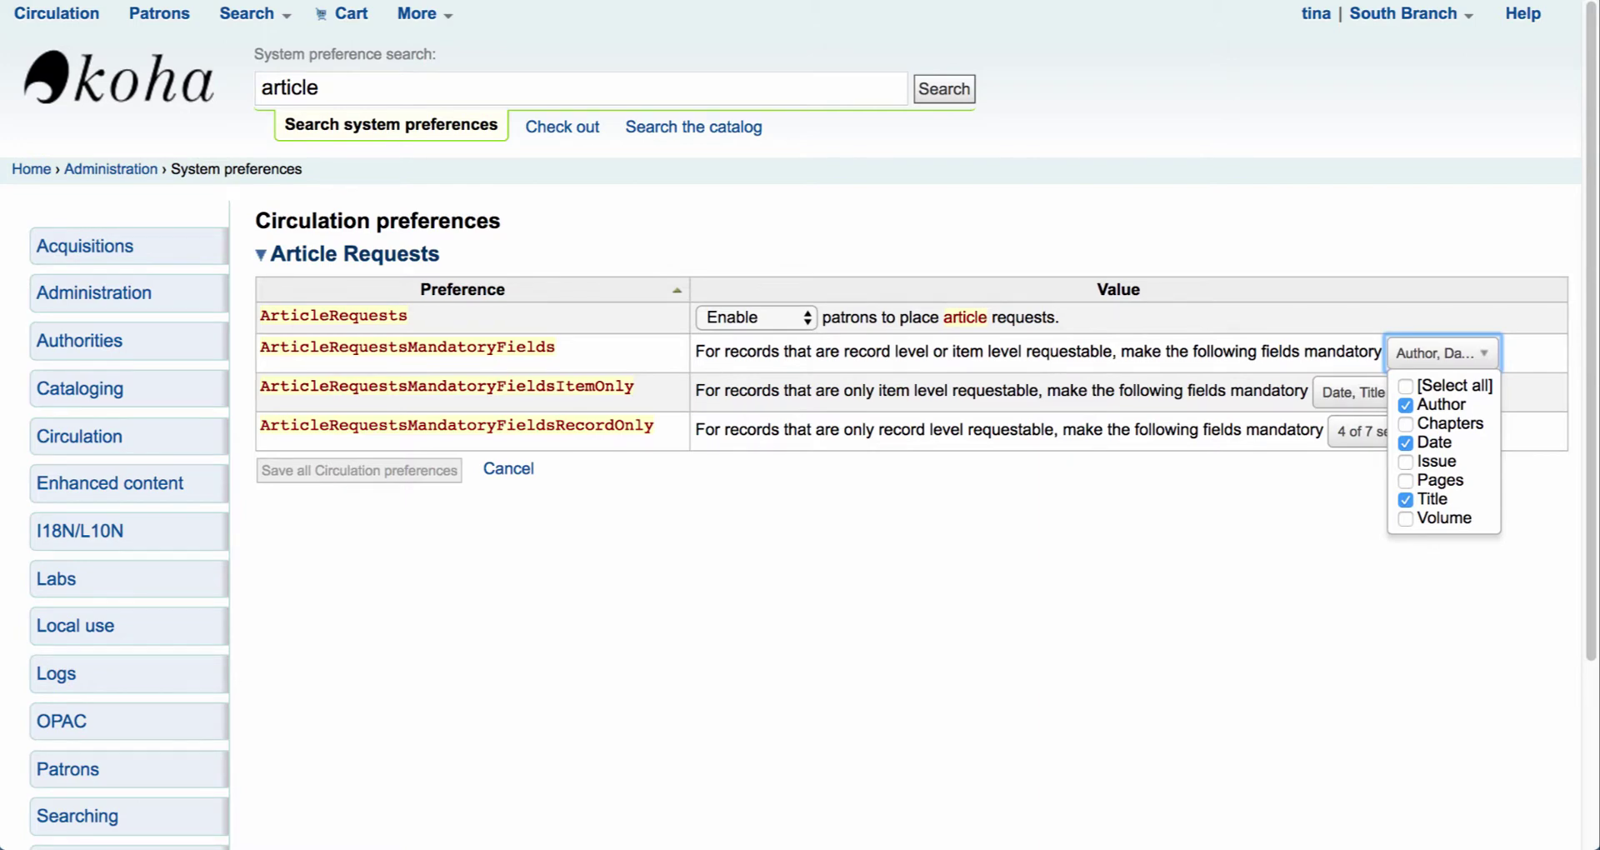
key("Escape")
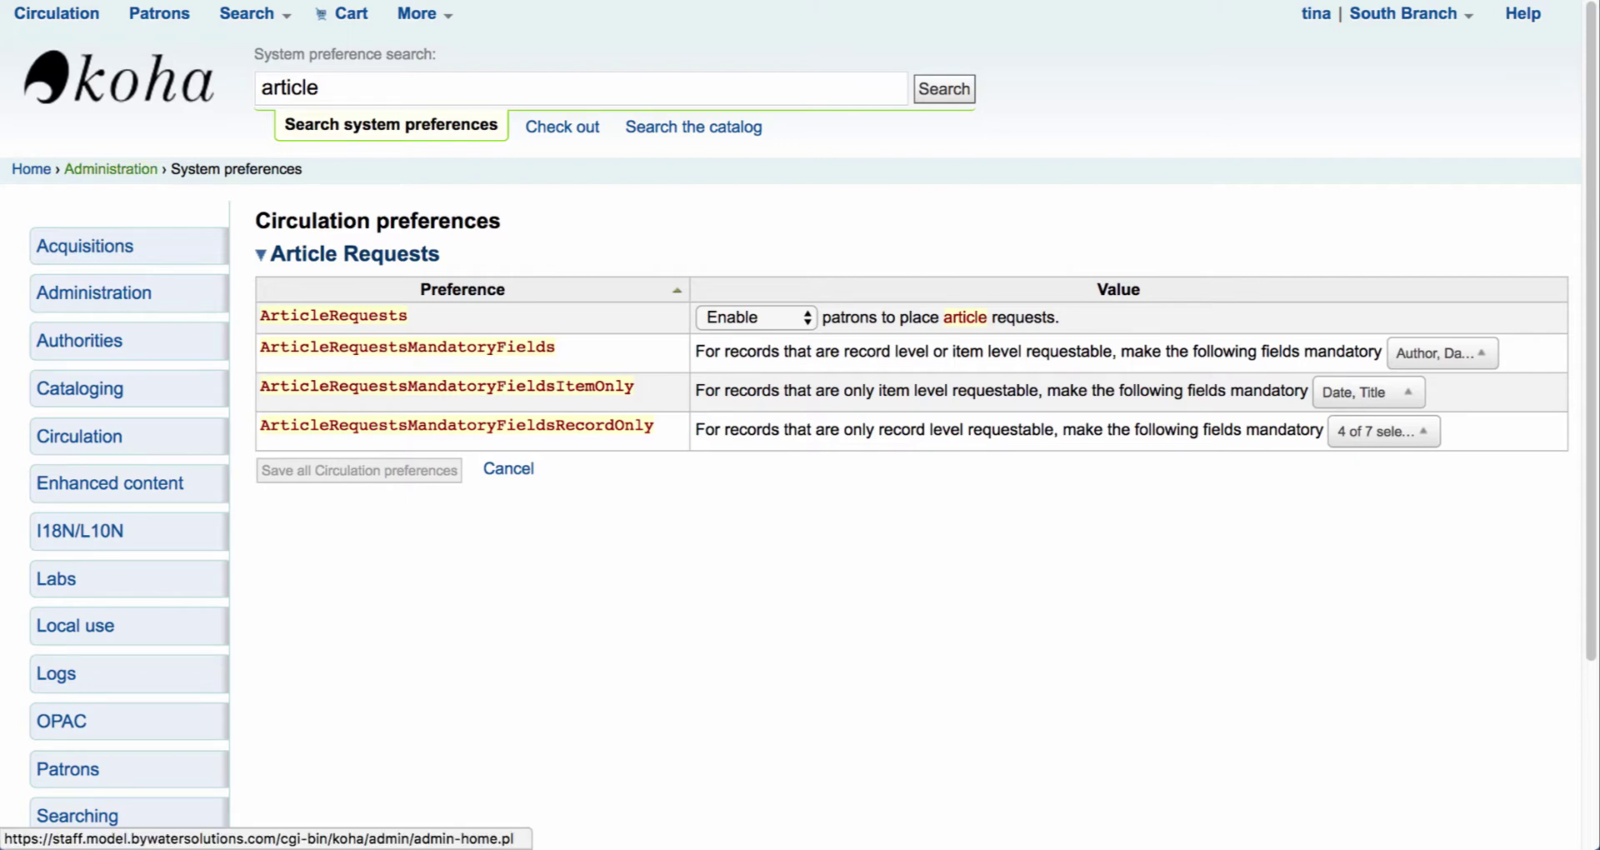
Show the Circulation and fines rules for All libraries and scroll to the Article requests column
left_click(110, 168)
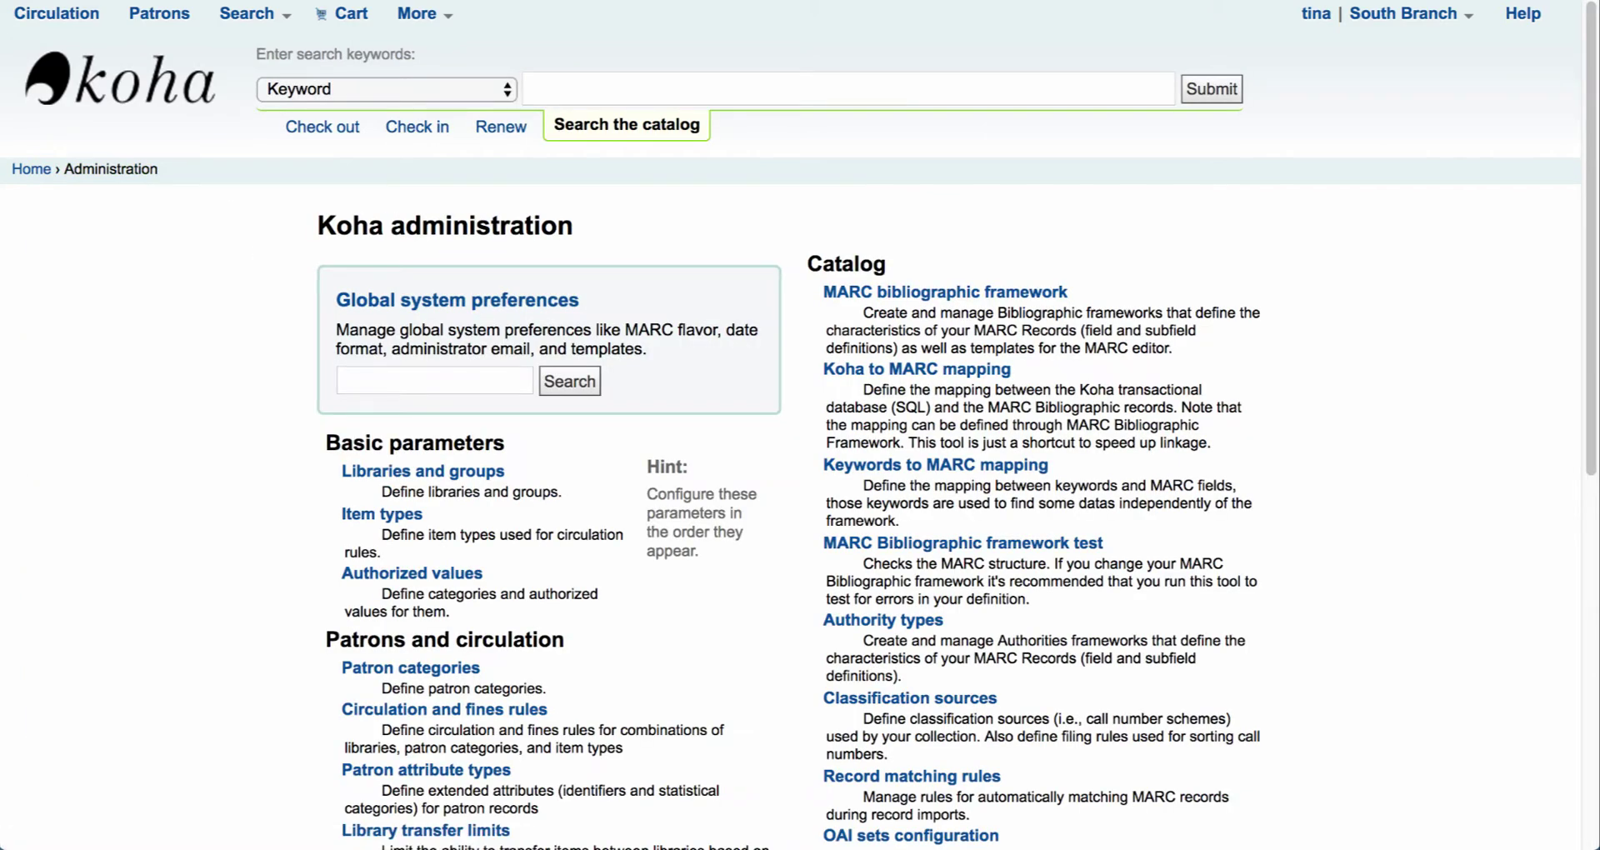
scroll(800, 500, "down", 3)
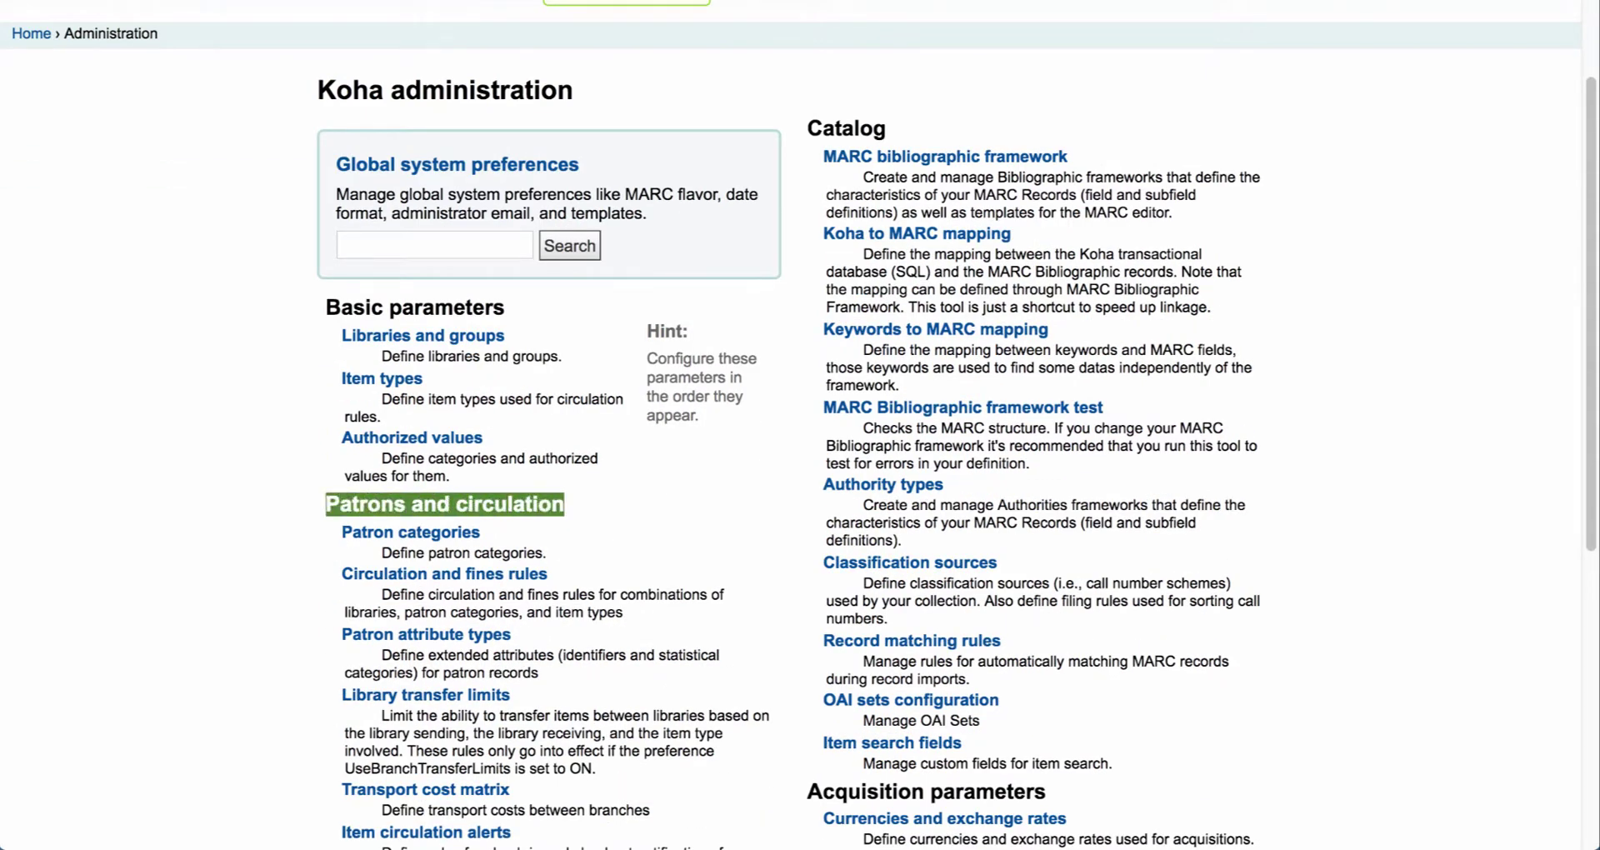
left_click(444, 574)
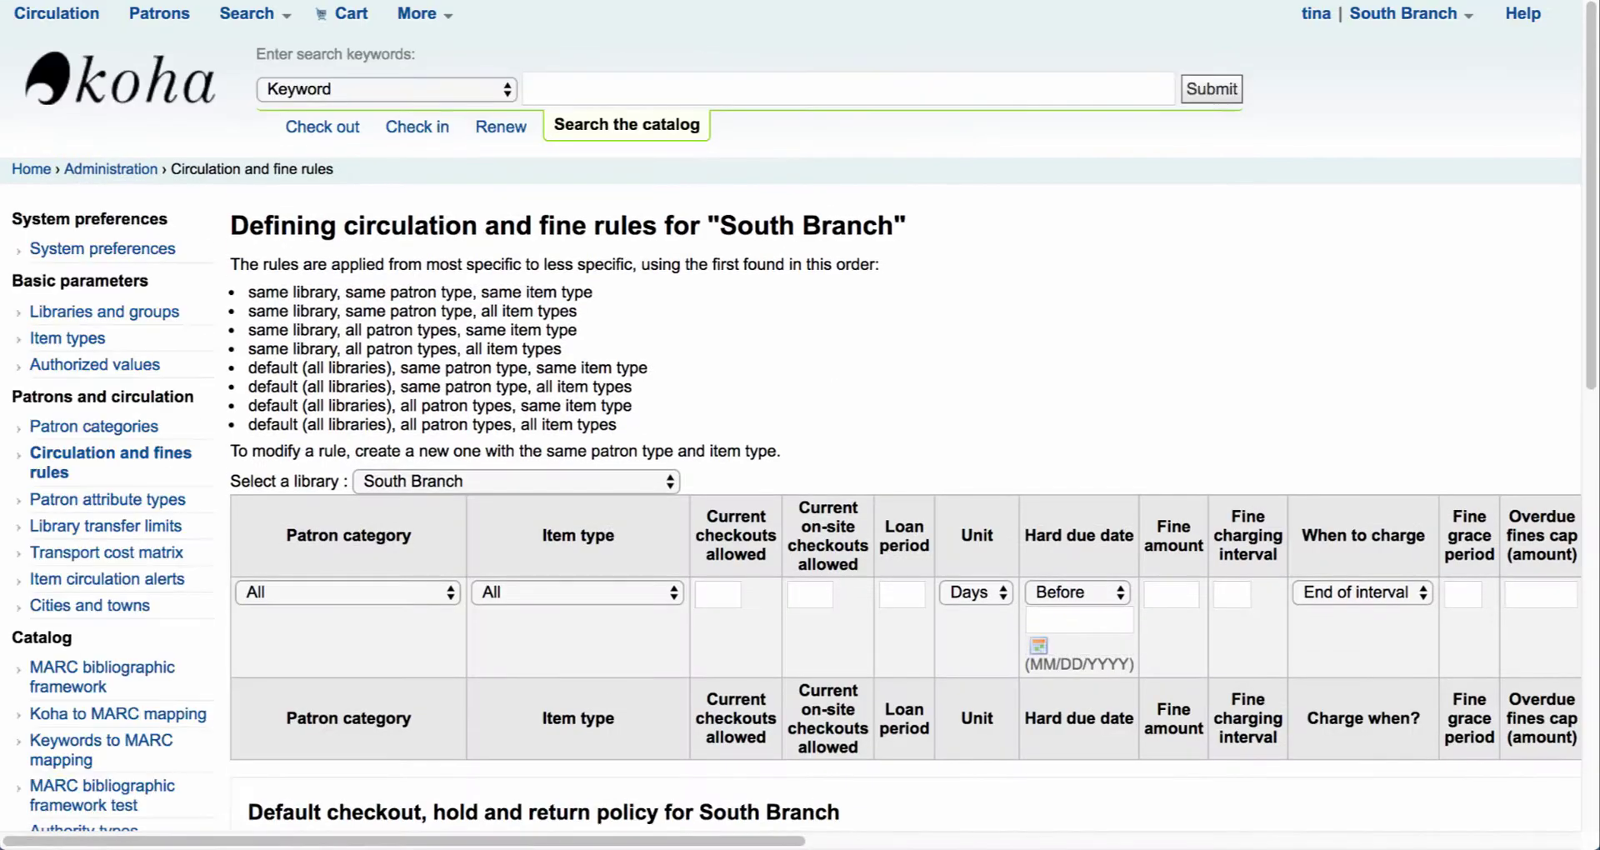
left_click(517, 481)
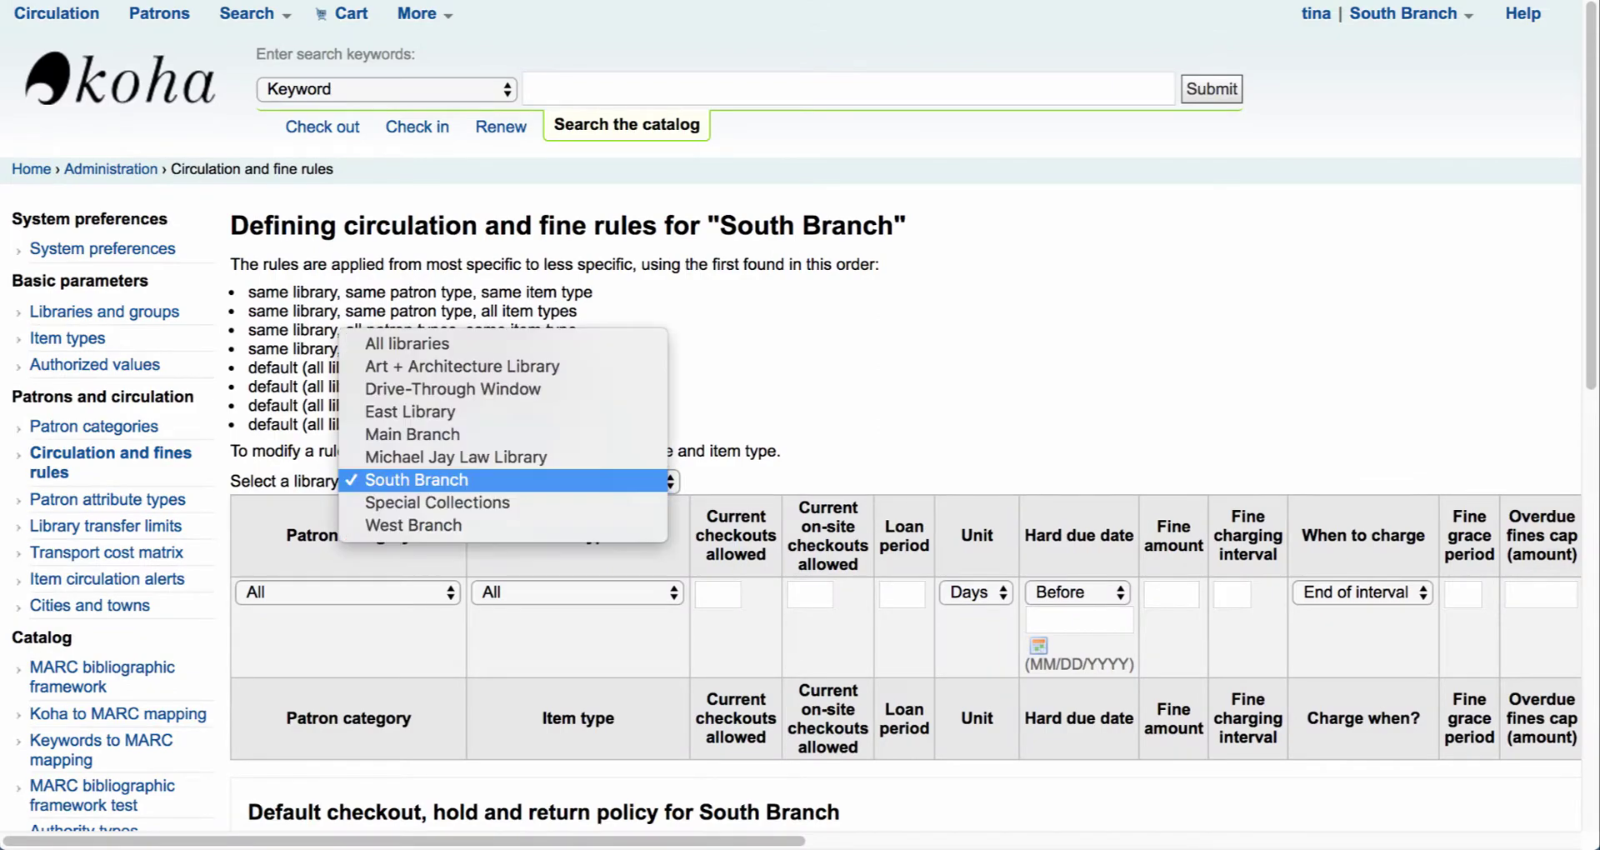
left_click(428, 342)
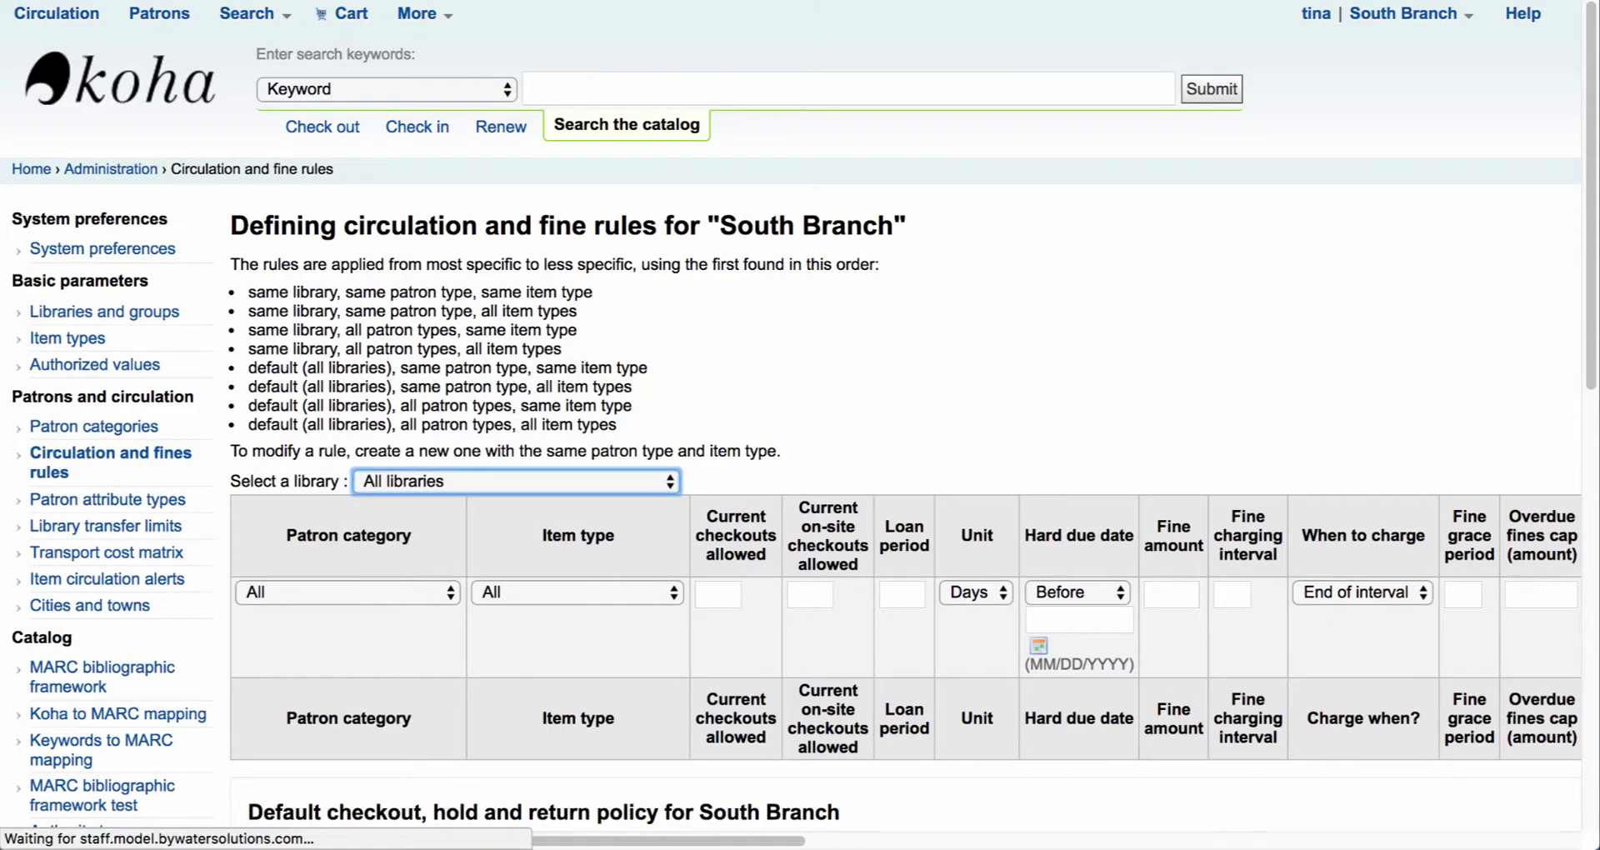
scroll(800, 417, "down", 5)
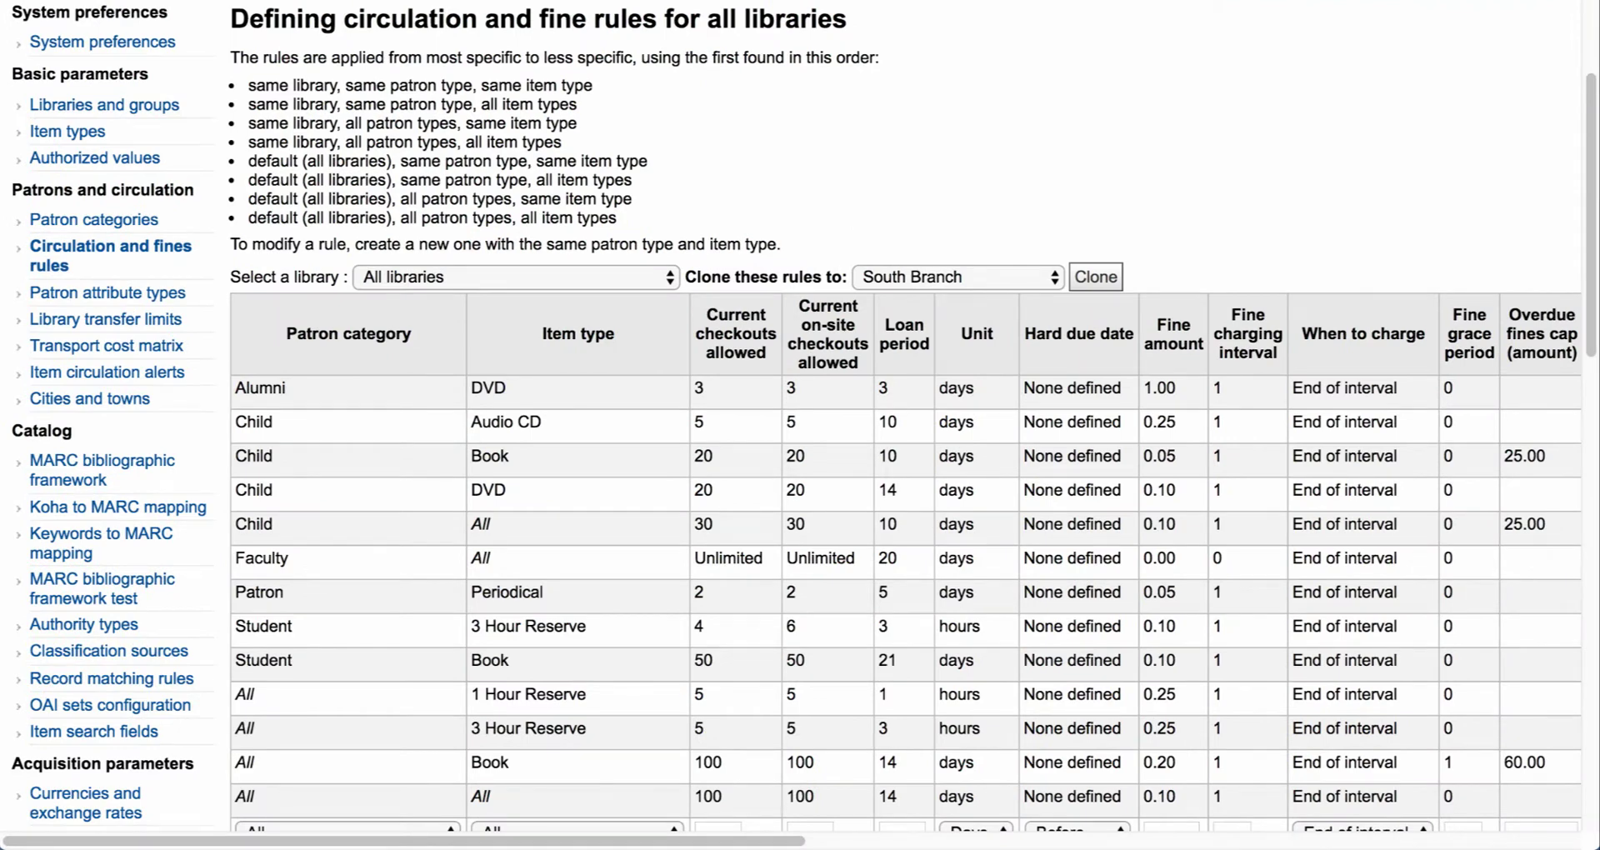
scroll(799, 417, "down", 2)
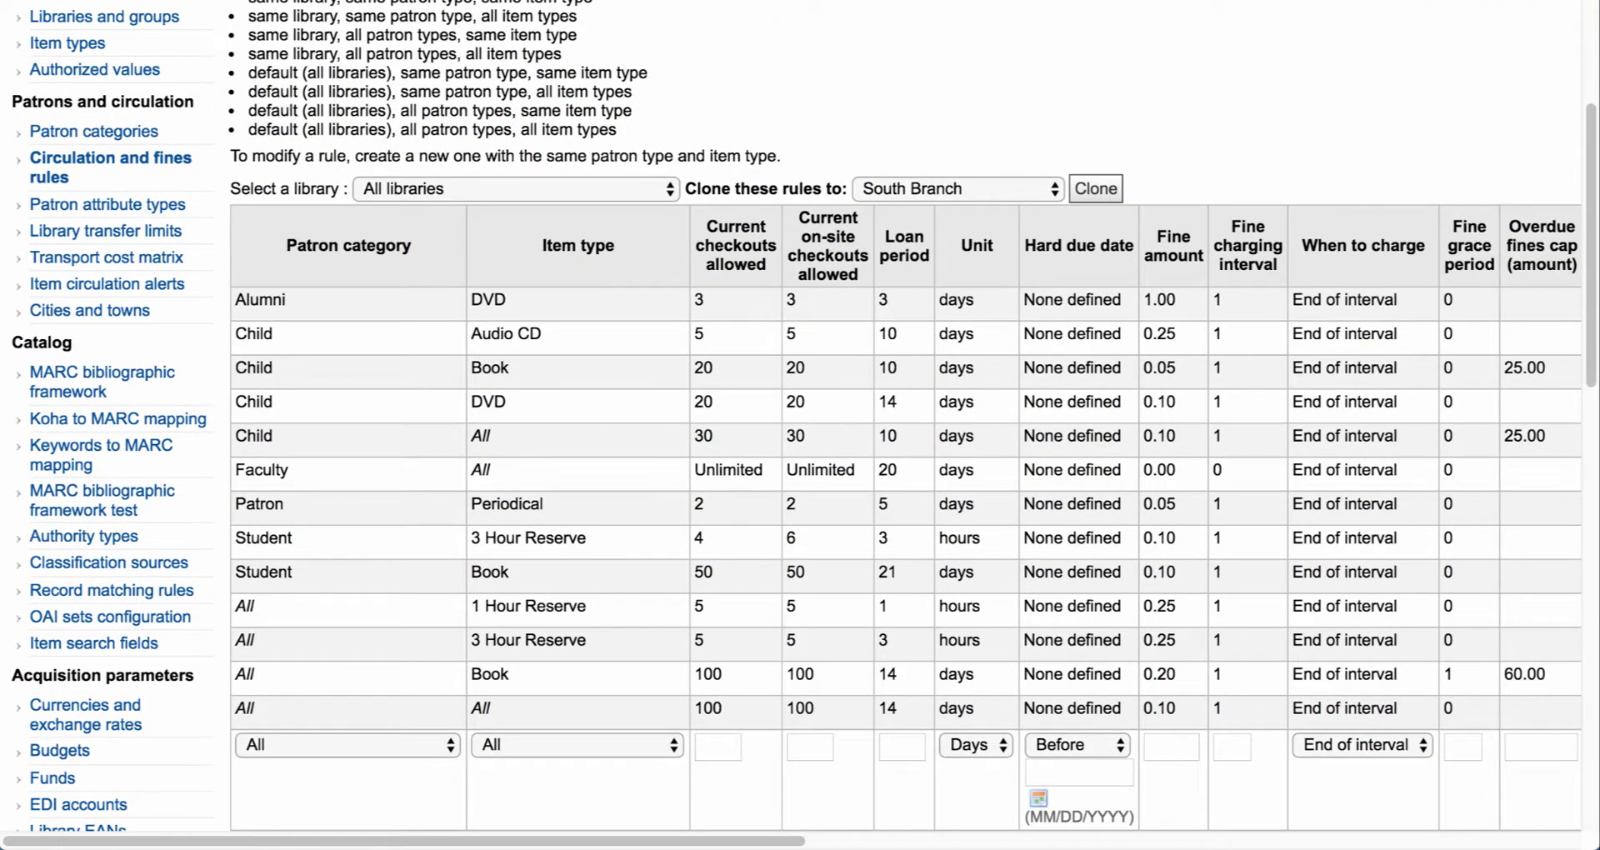
scroll(800, 499, "right", 15)
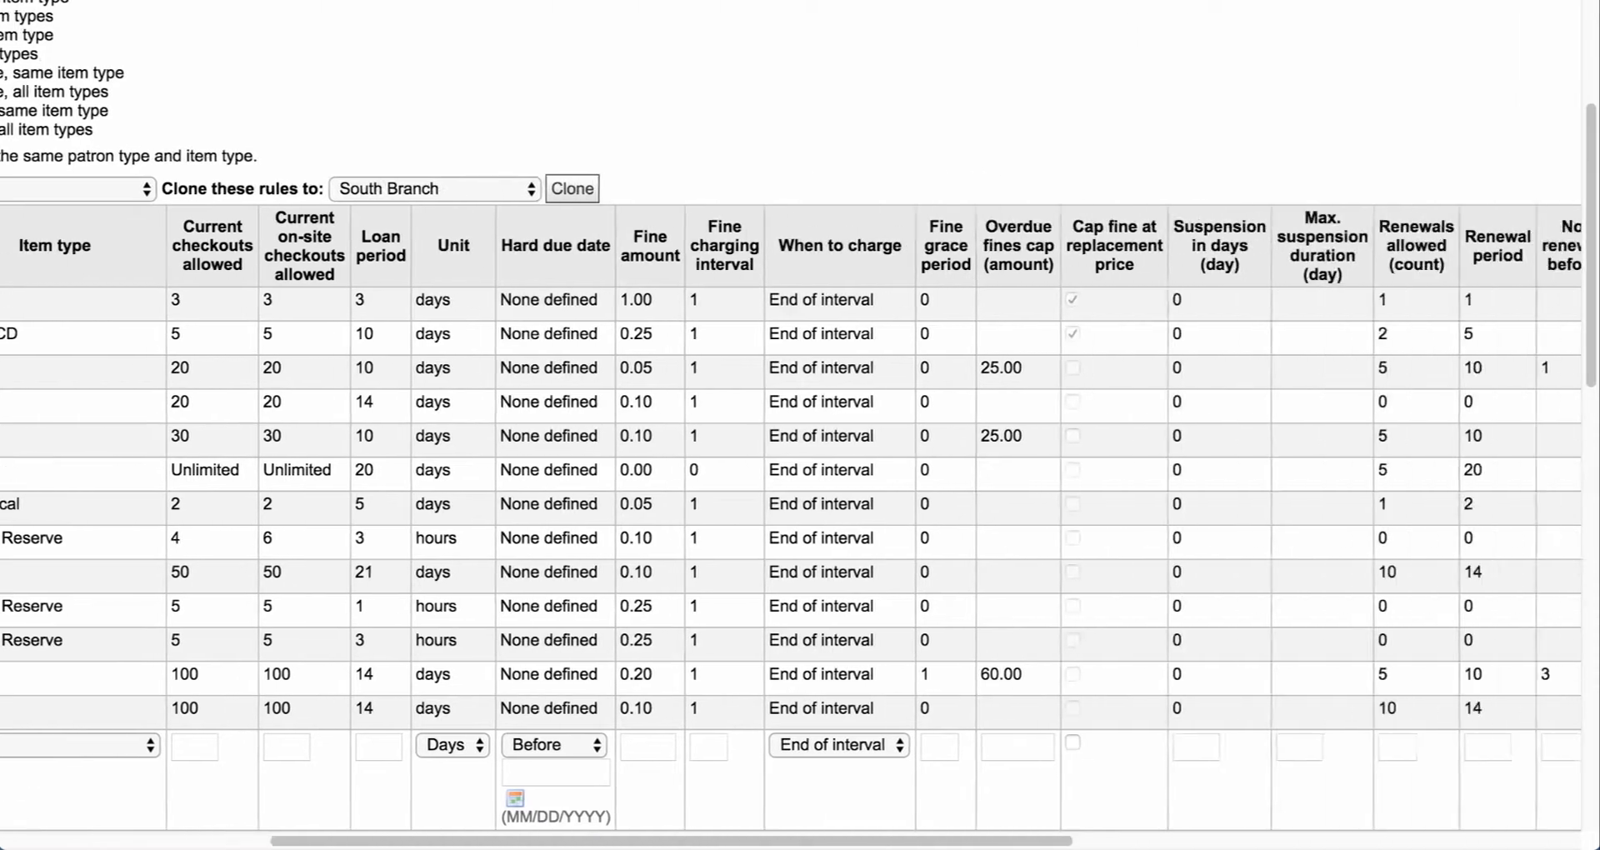
scroll(800, 500, "left", 1)
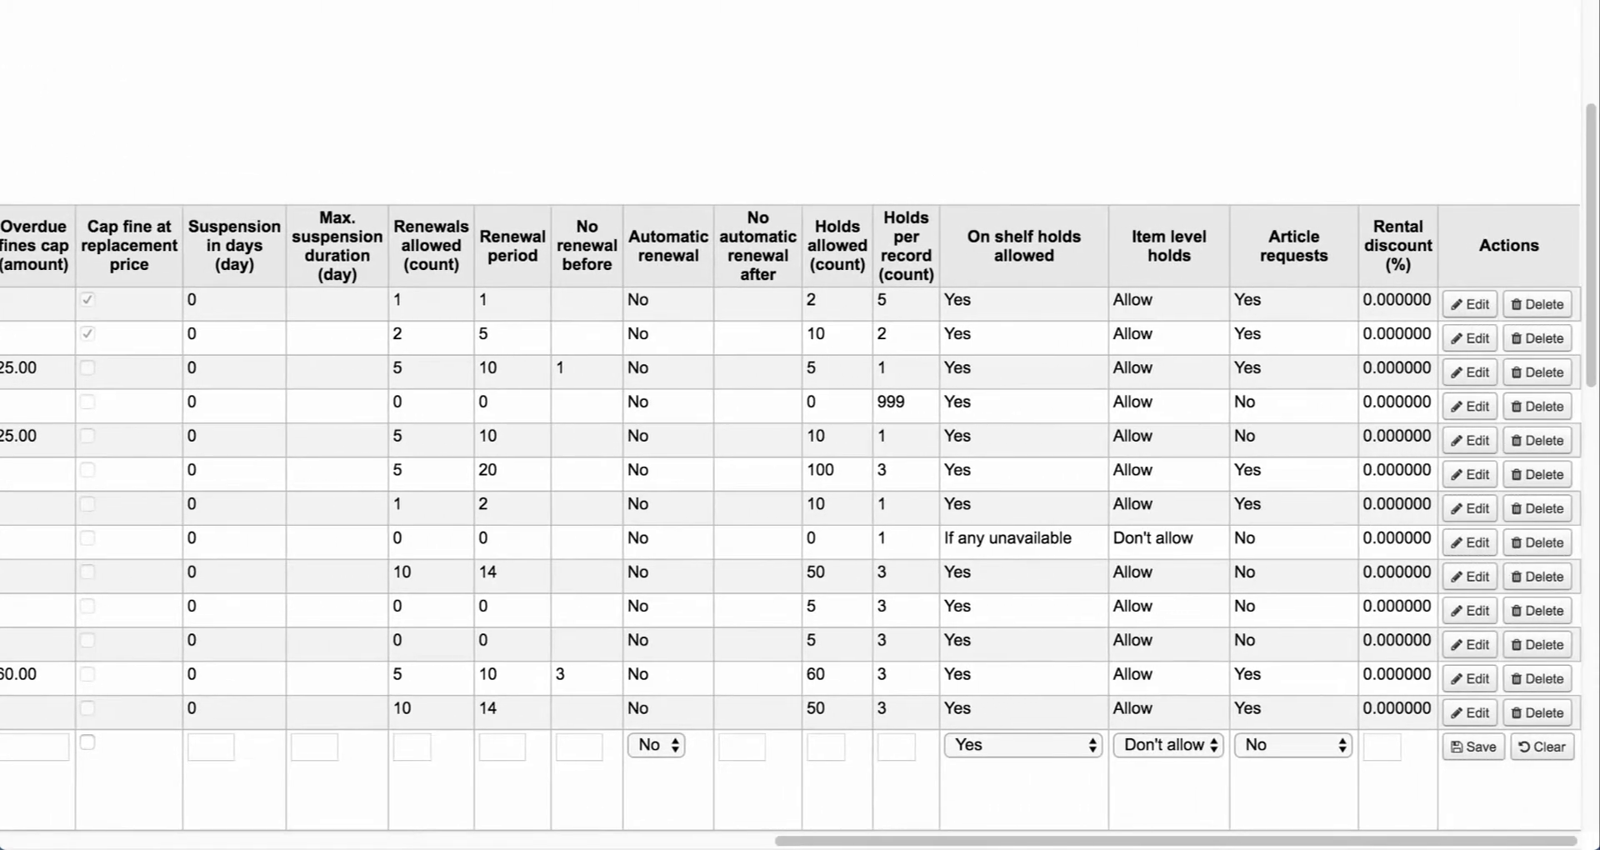
scroll(800, 500, "down", 4)
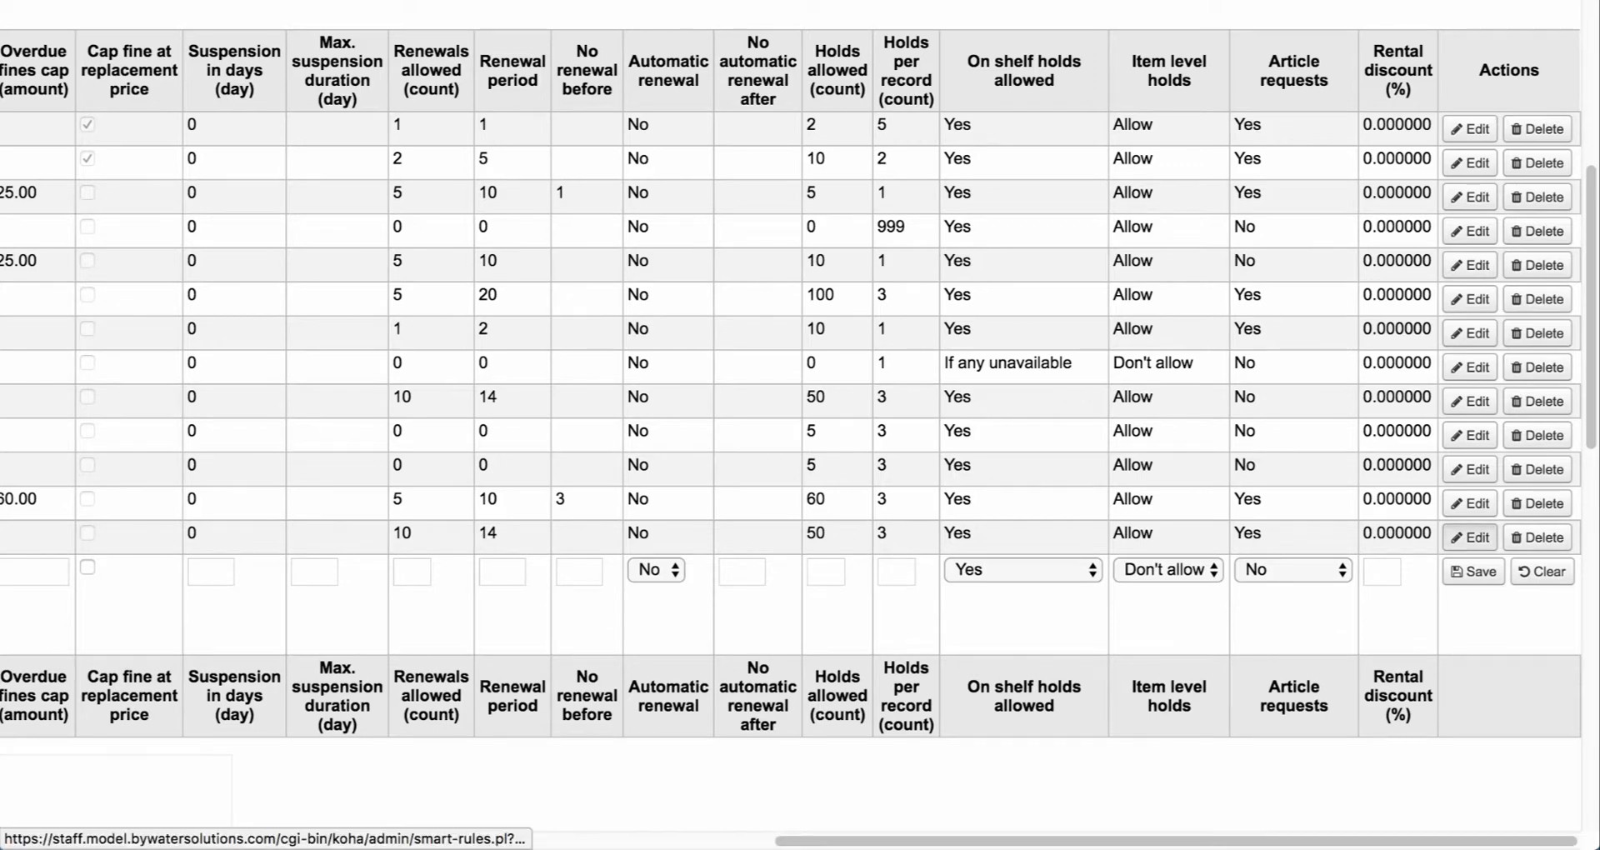
Set the All/All default rule's Article requests option to Yes and save the rule
left_click(1471, 536)
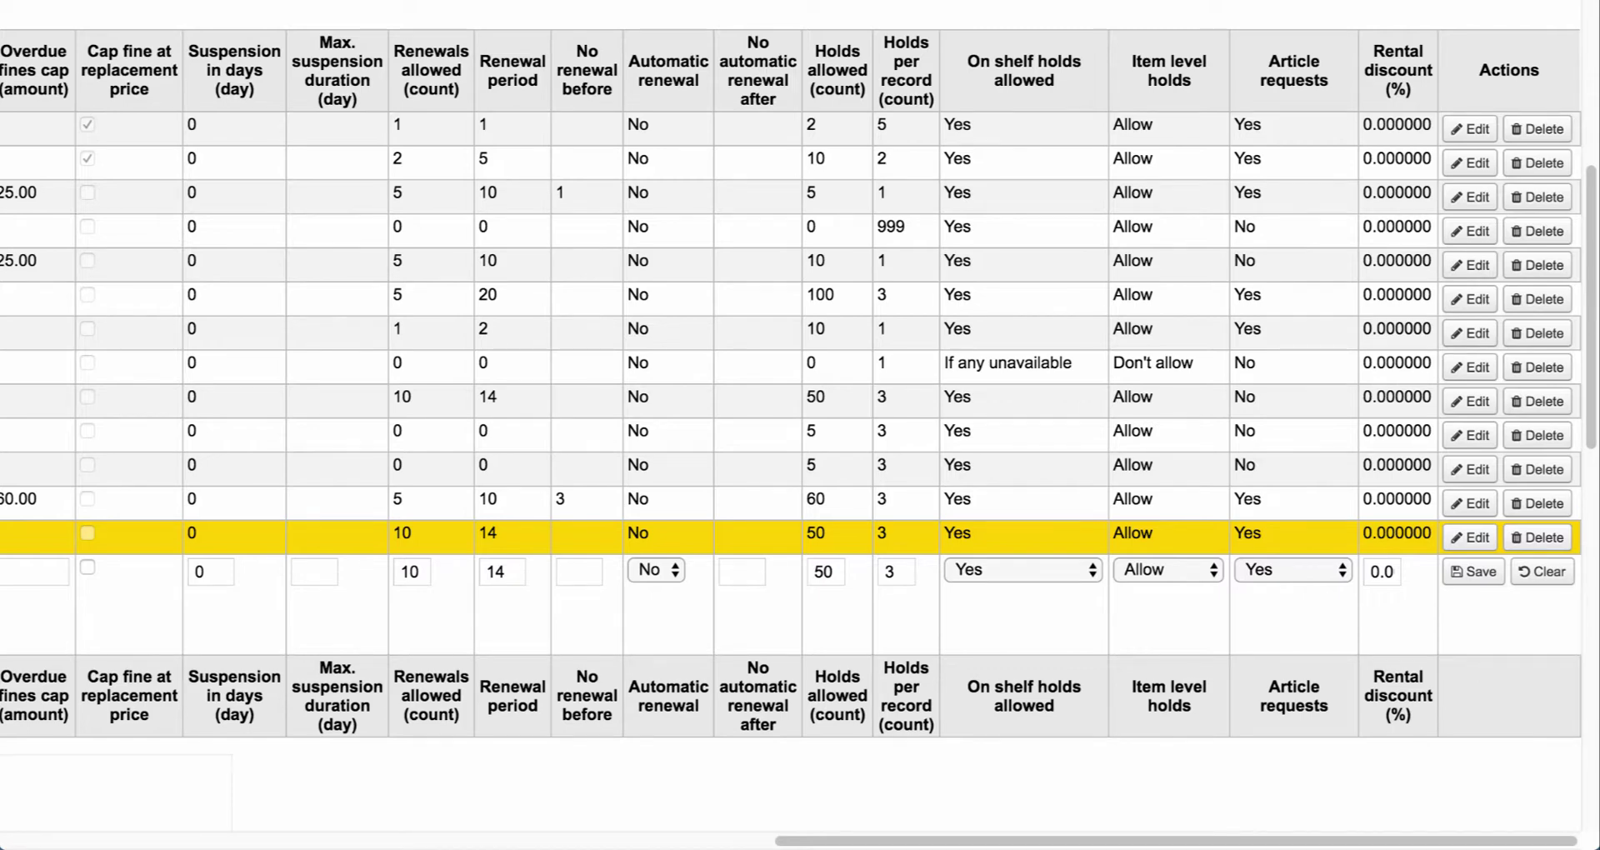
left_click(1293, 569)
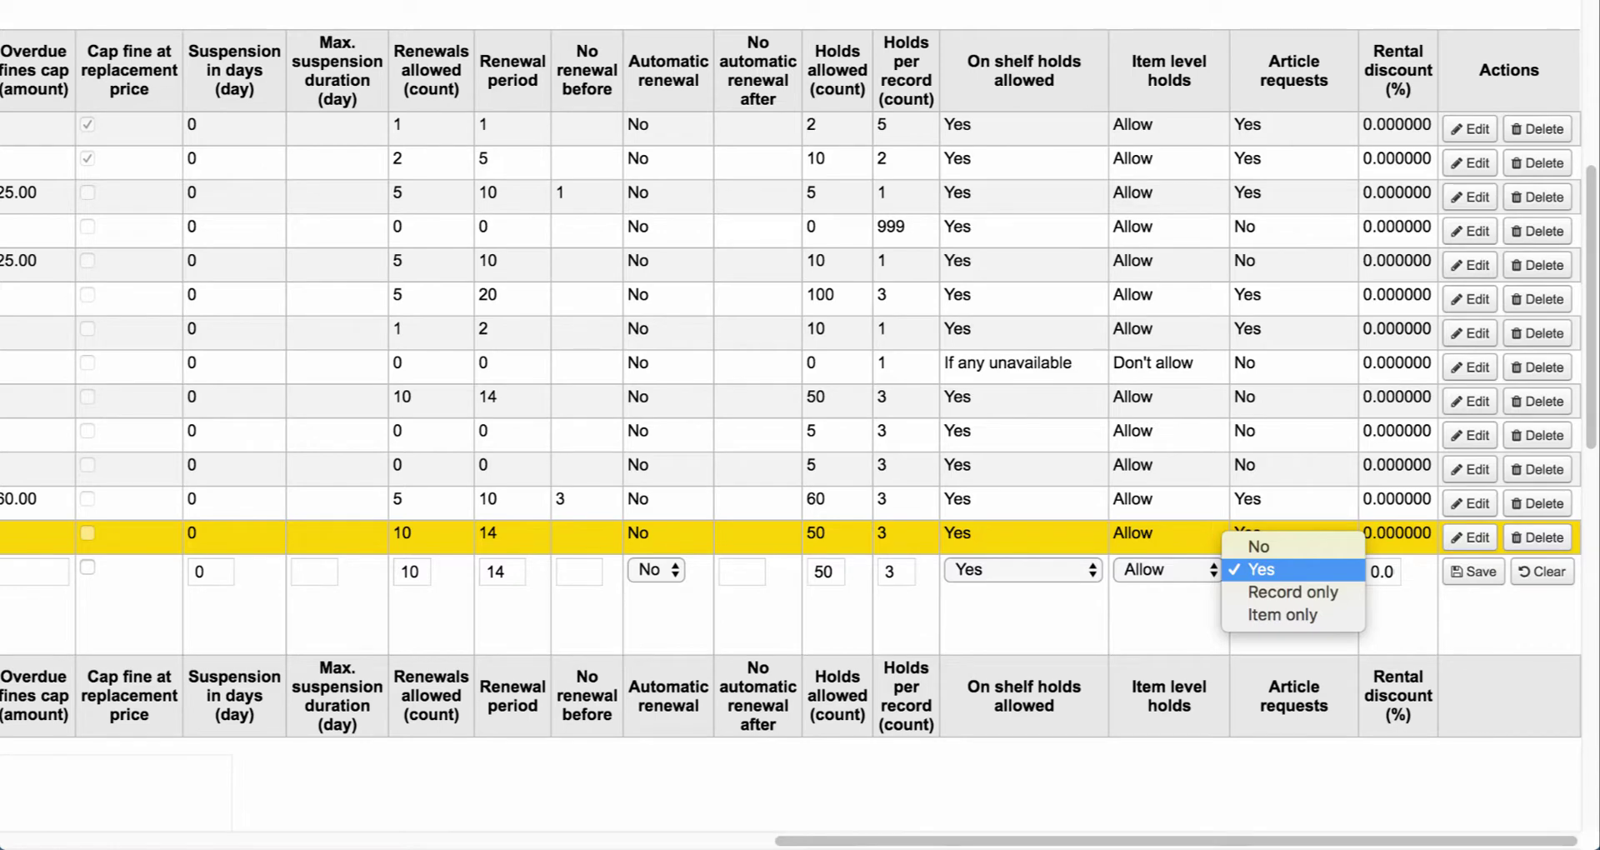
key("Down")
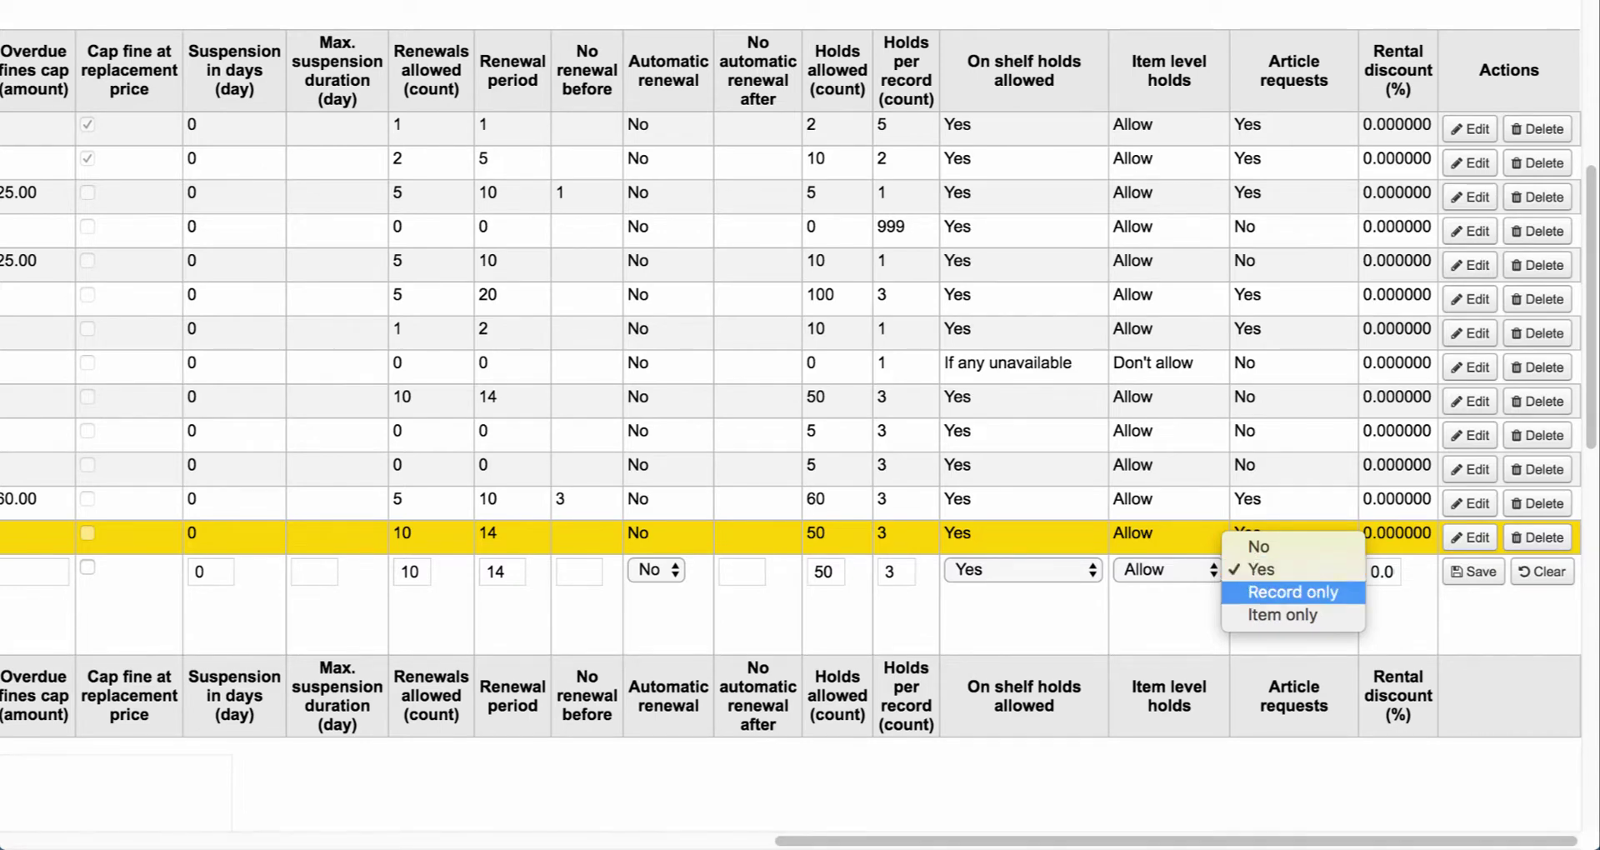
key("Down")
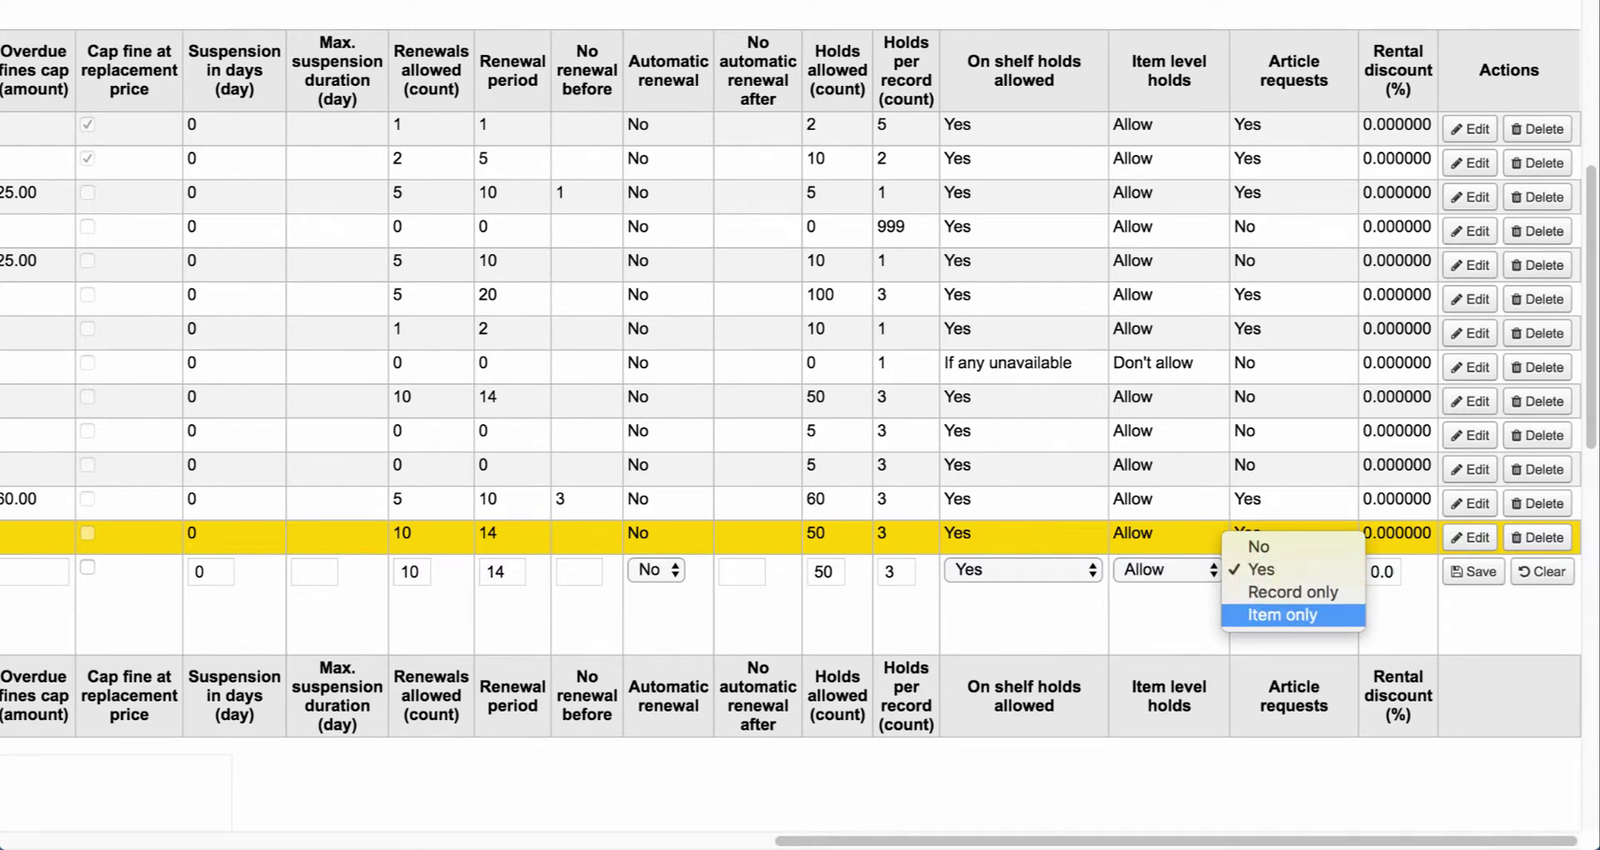
key("Up")
key("Down")
key("Up")
key("Down")
key("Up")
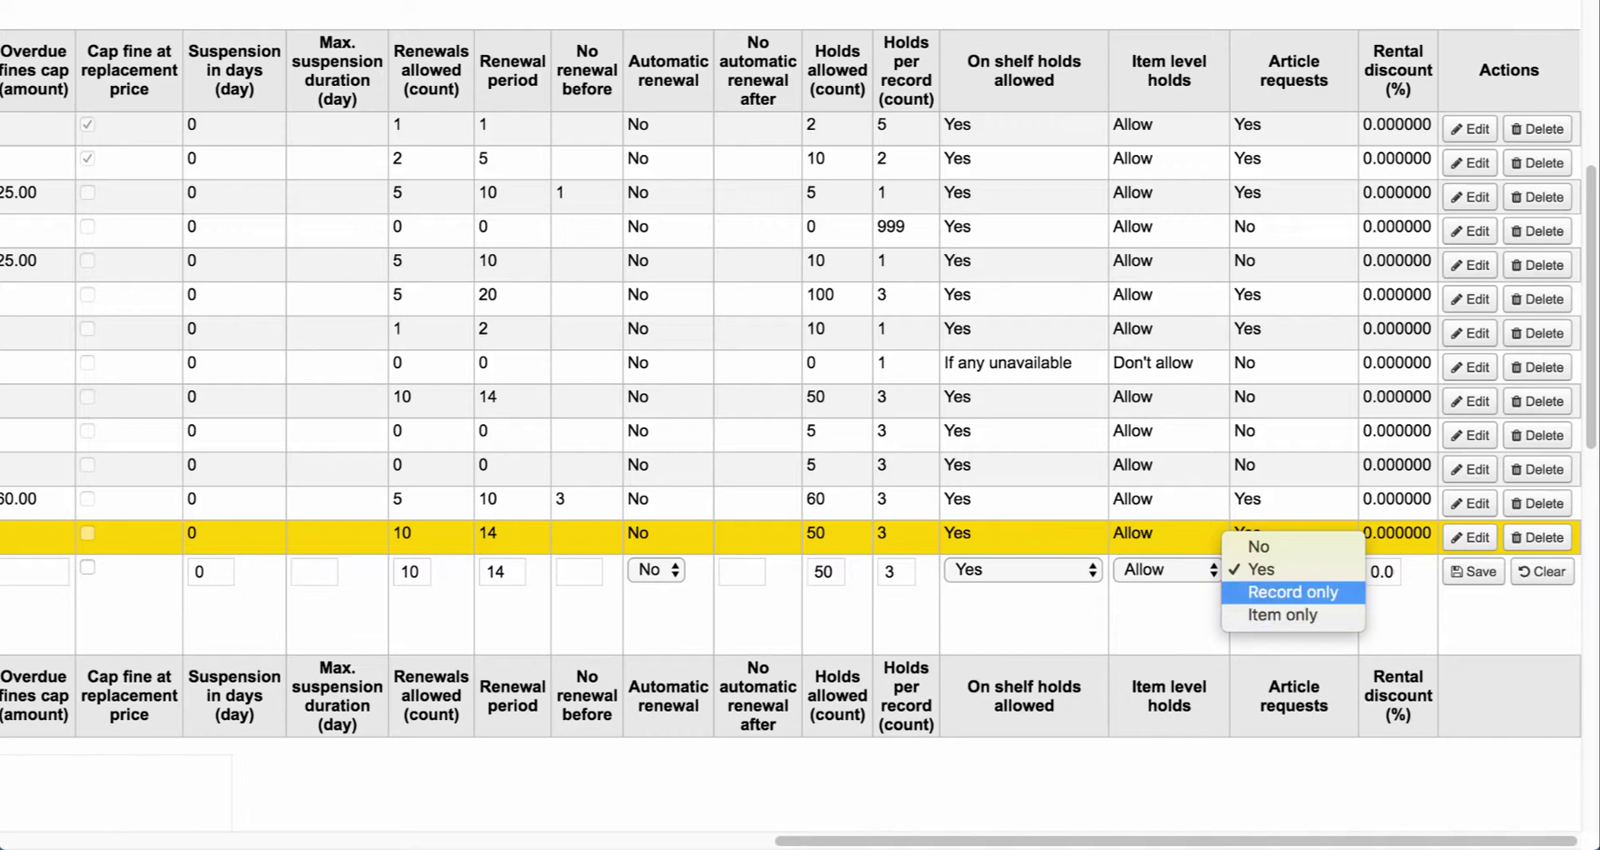
key("Down")
key("Up")
key("Down")
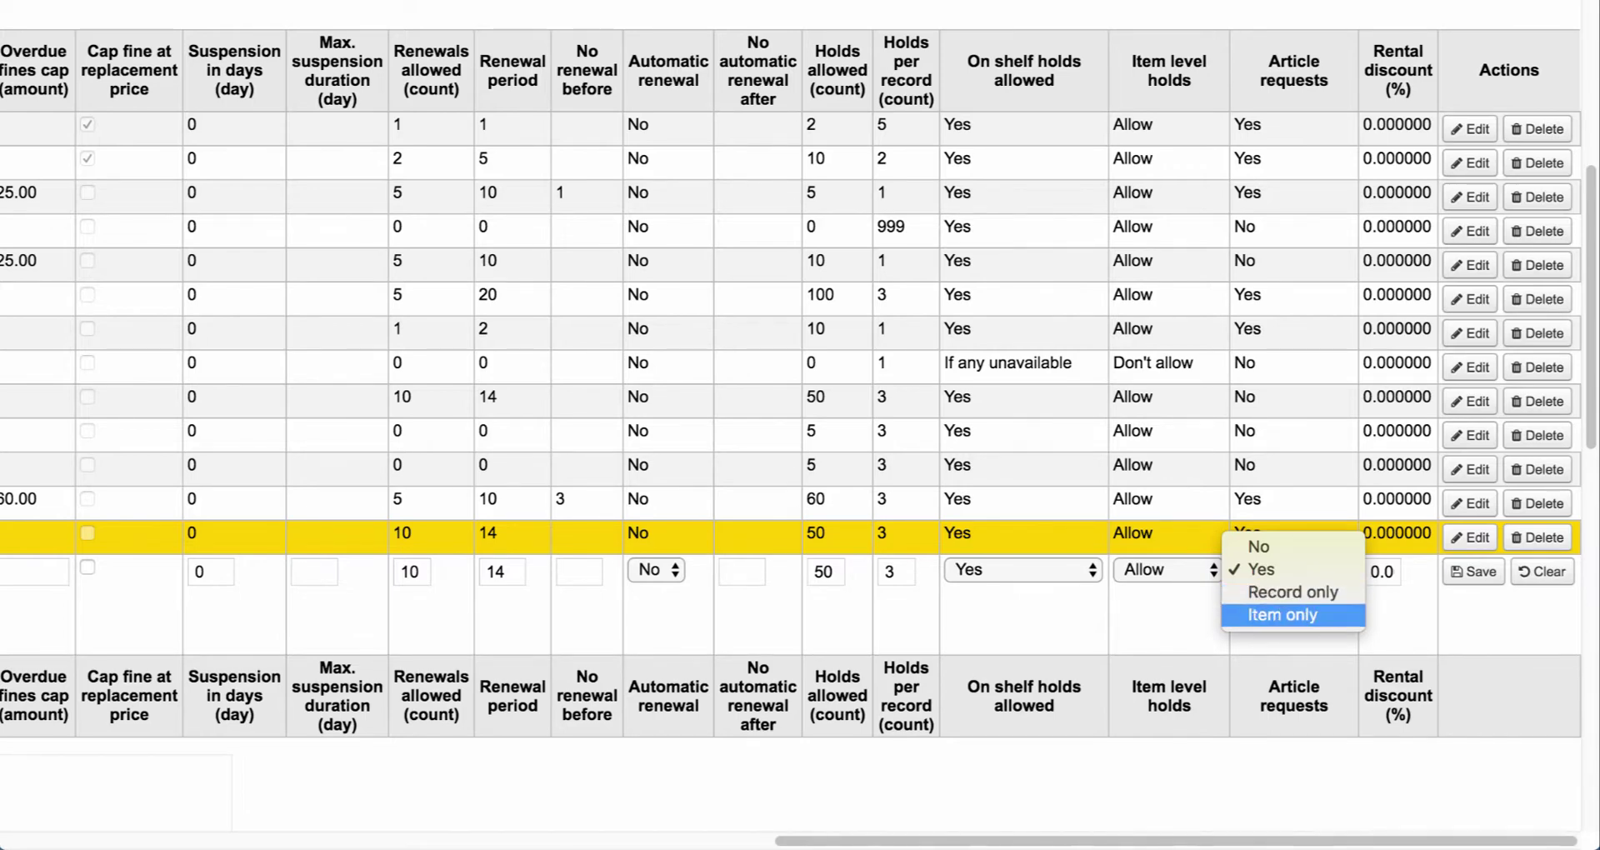
key("Up")
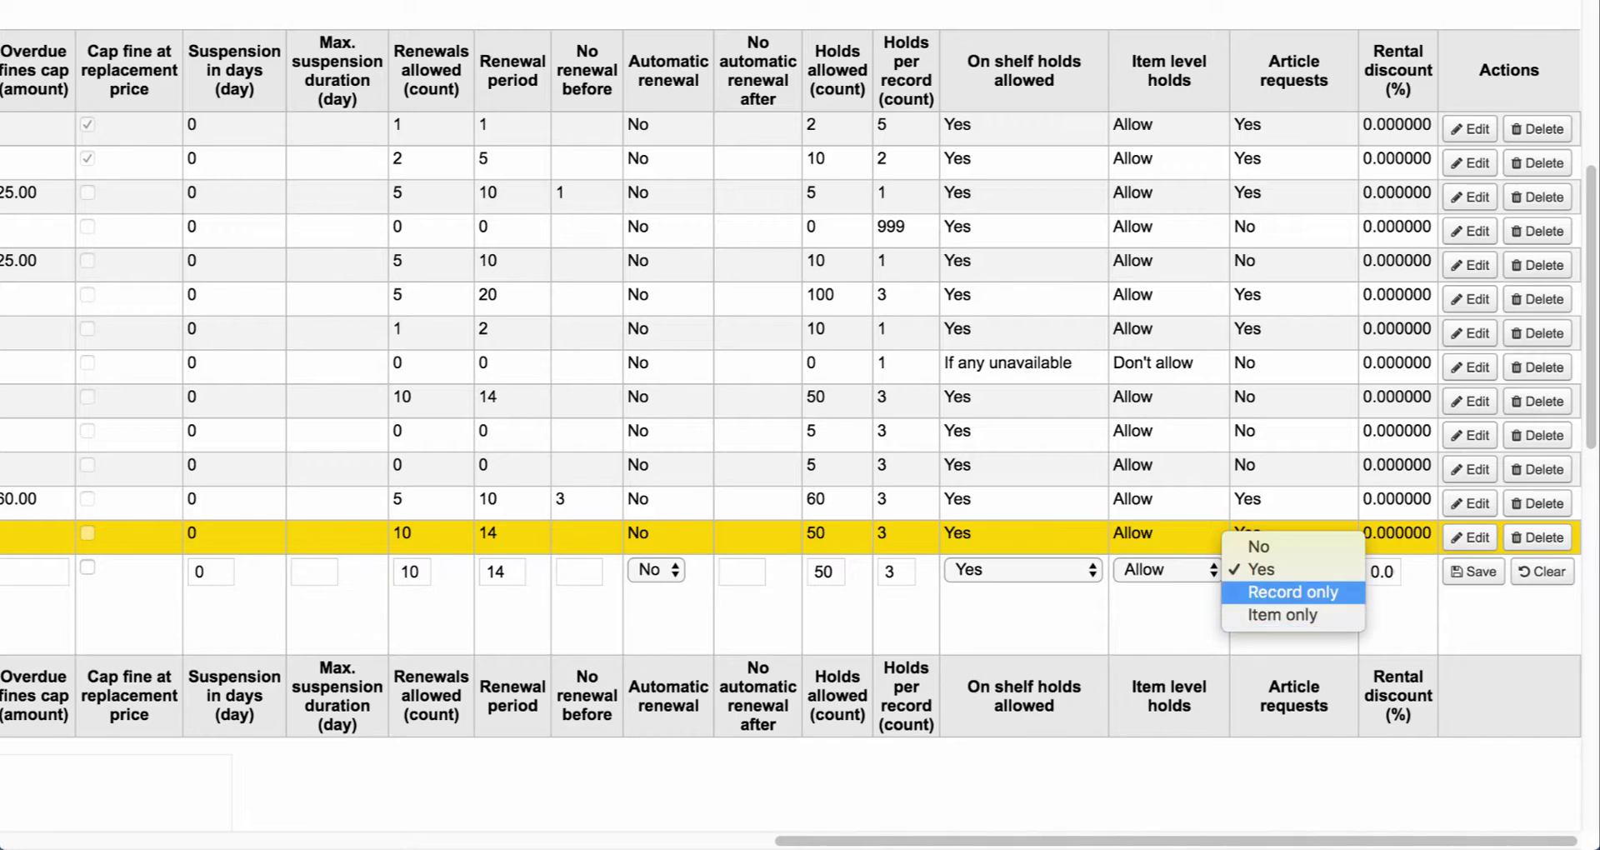
key("Up")
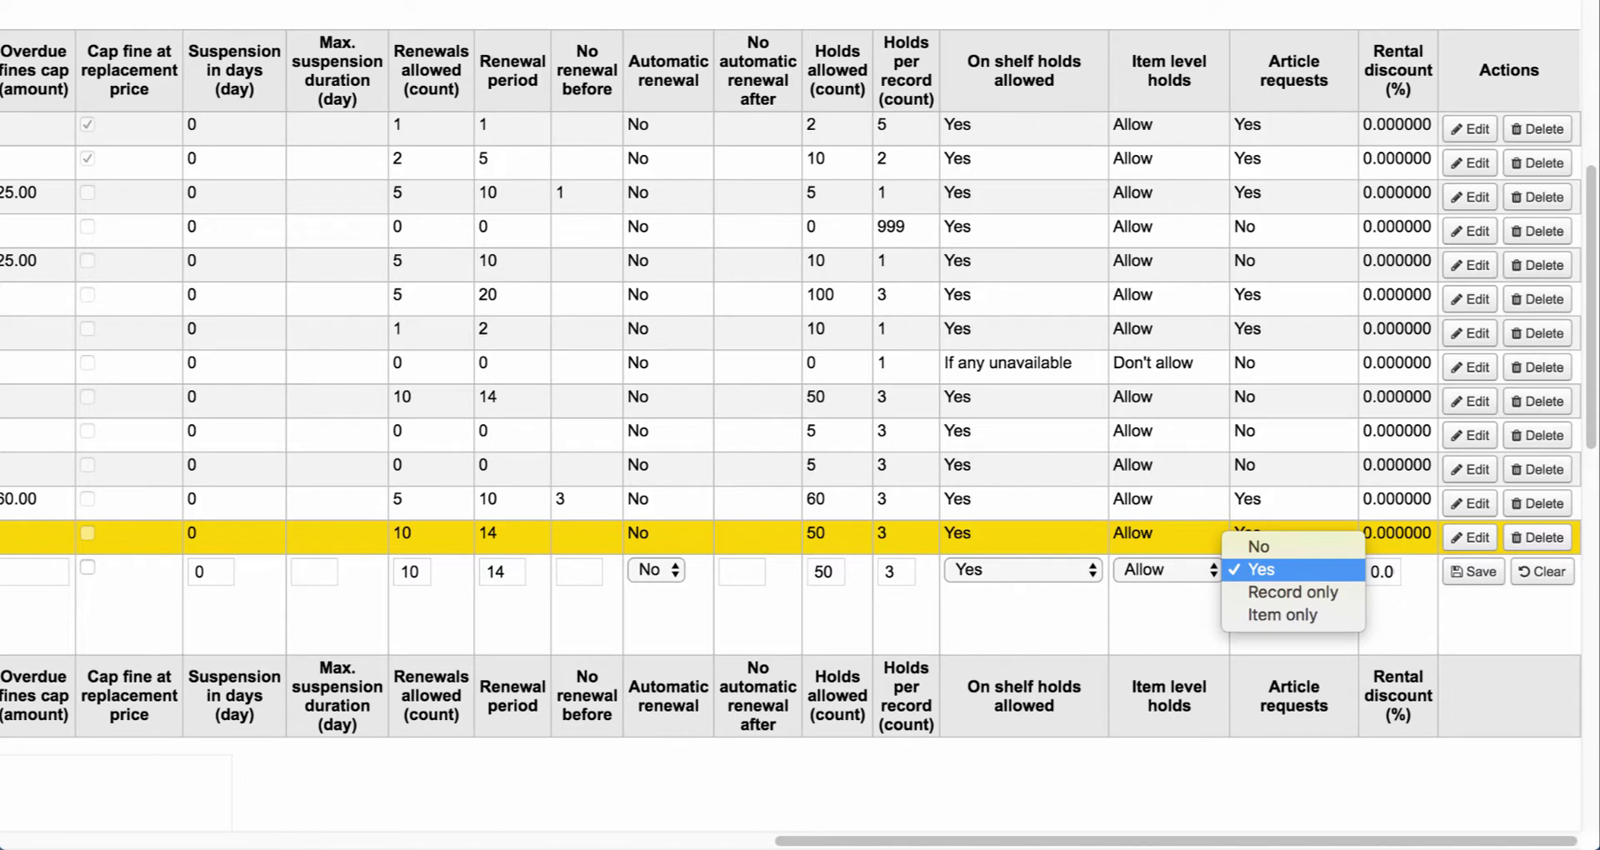
key("Return")
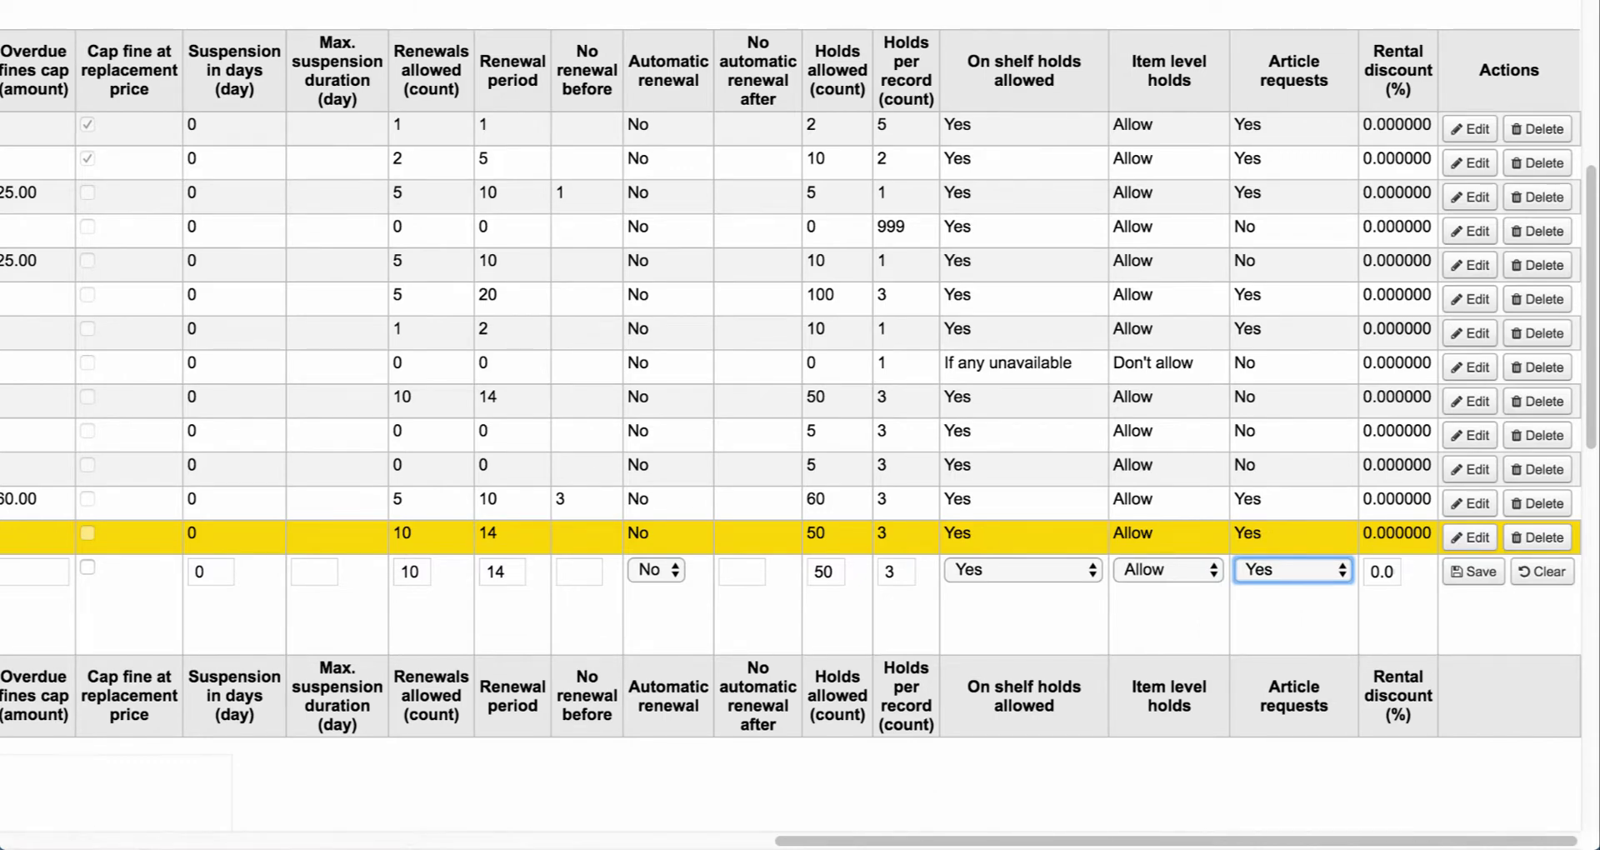
left_click(1473, 571)
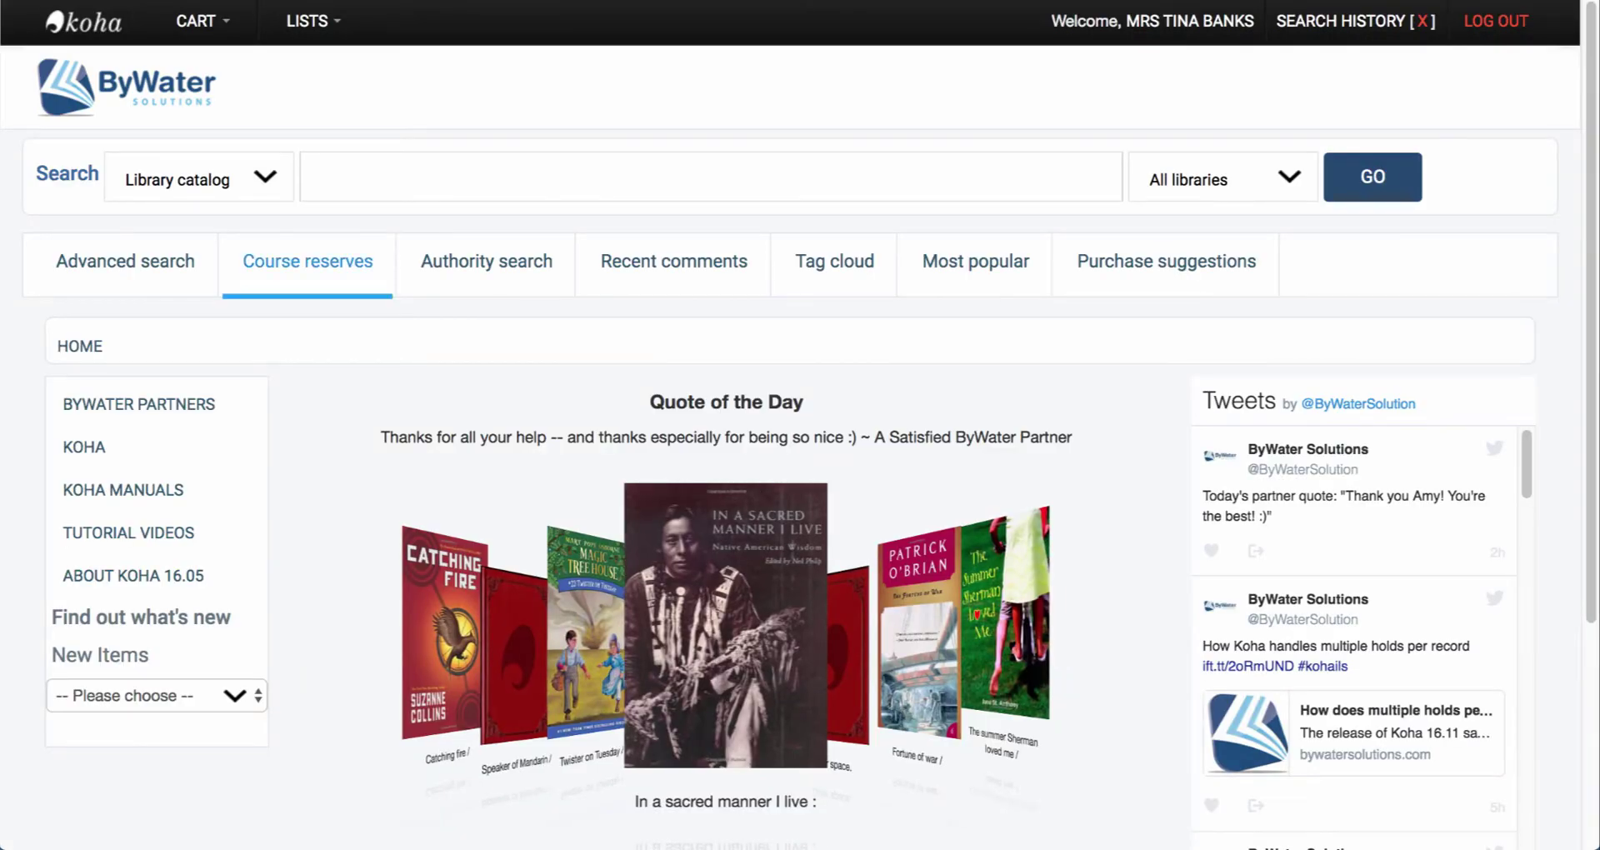
Search the OPAC catalog for 'home education'
left_click(312, 177)
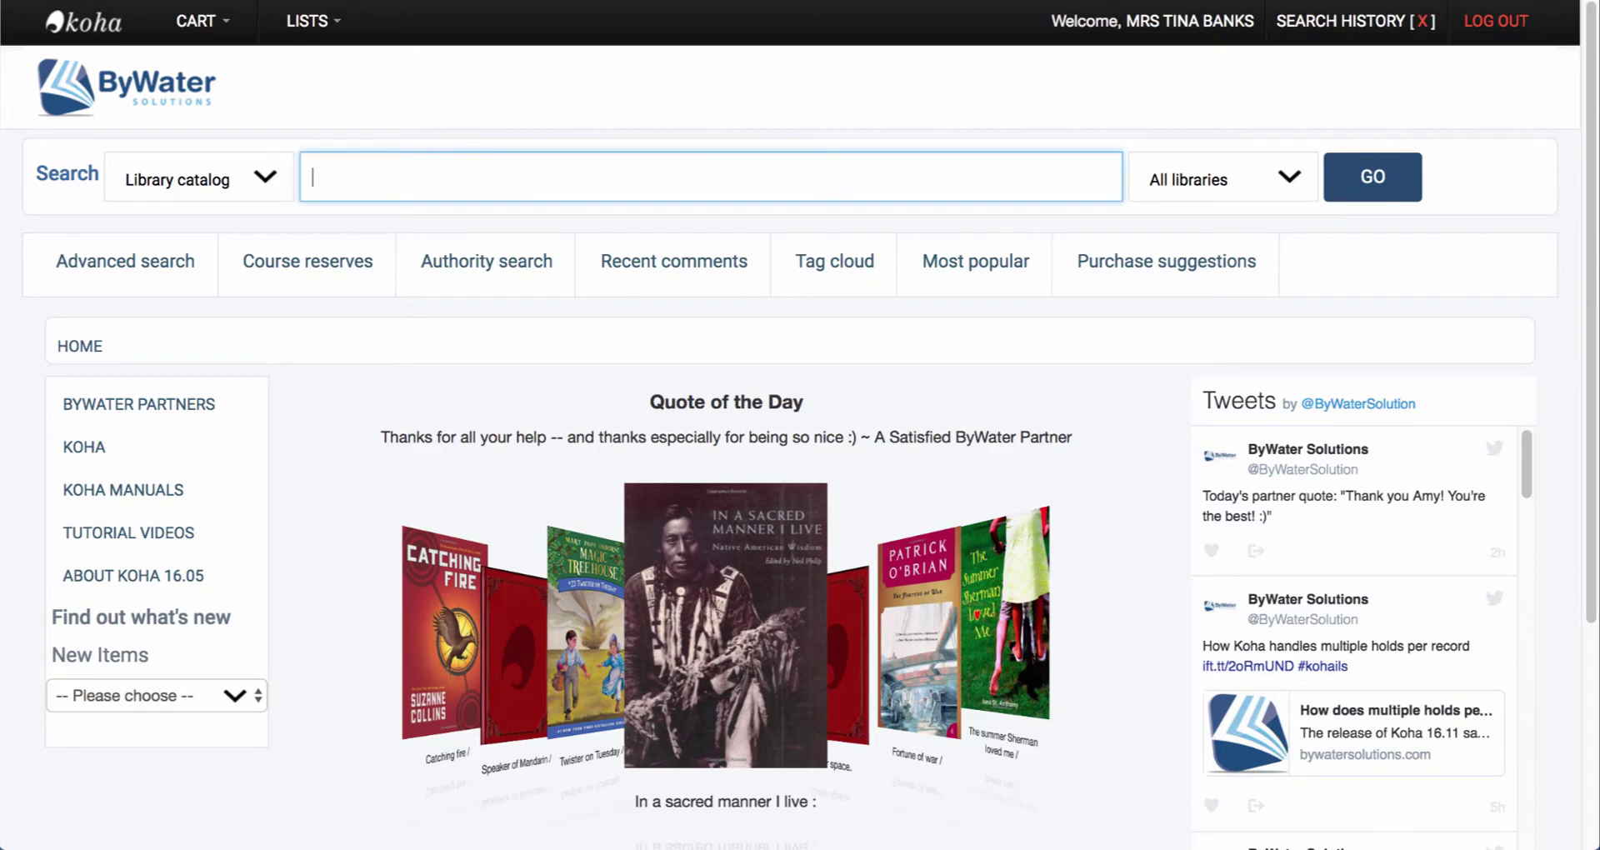
type("home")
key("Down")
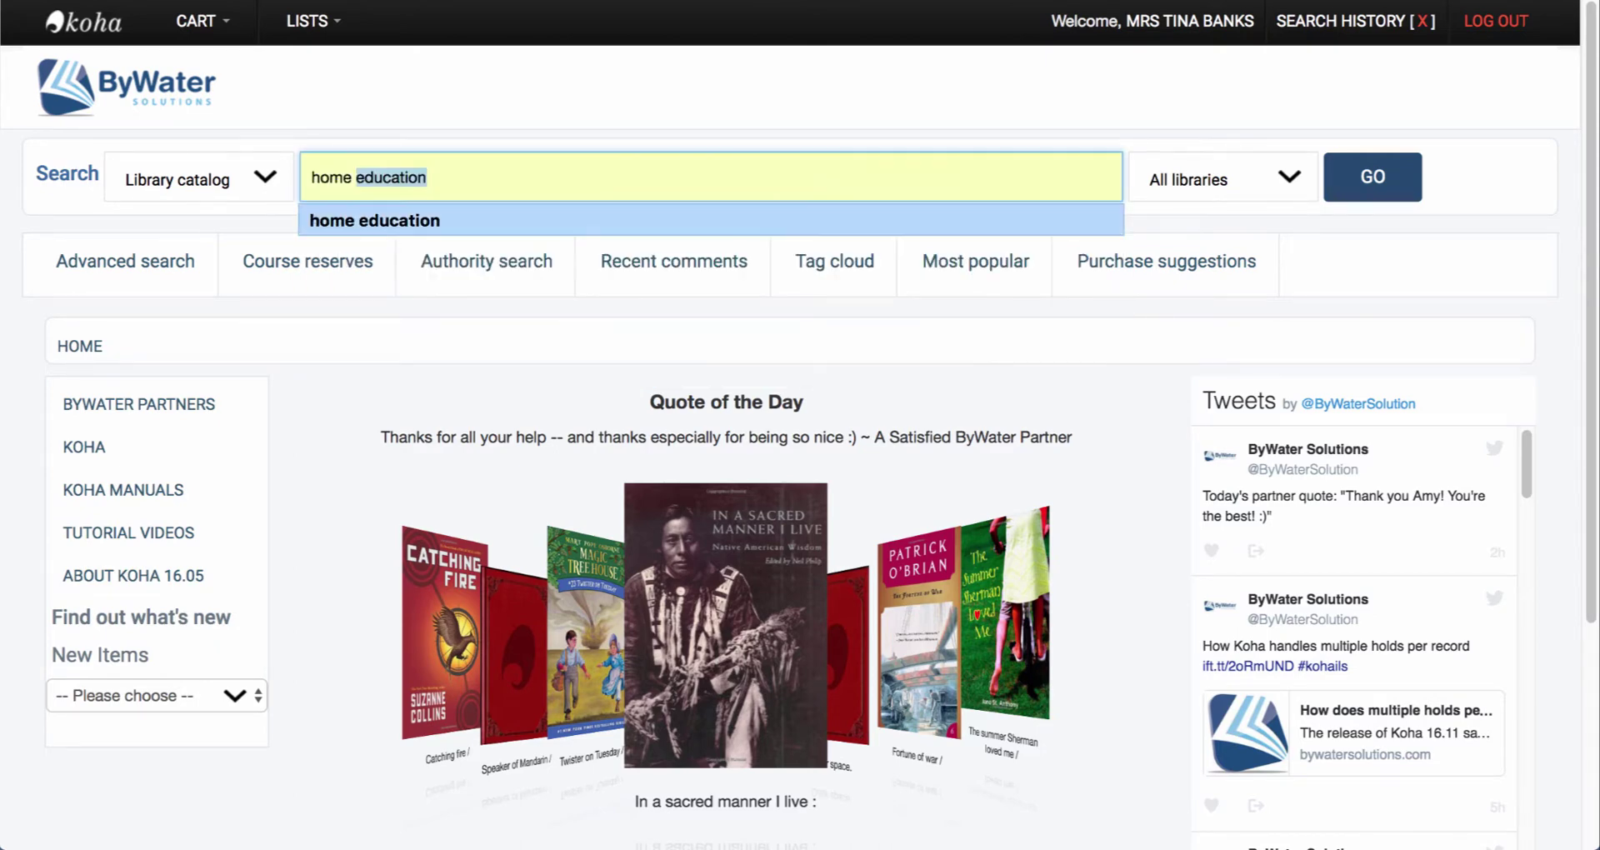
key("Return")
key("Return")
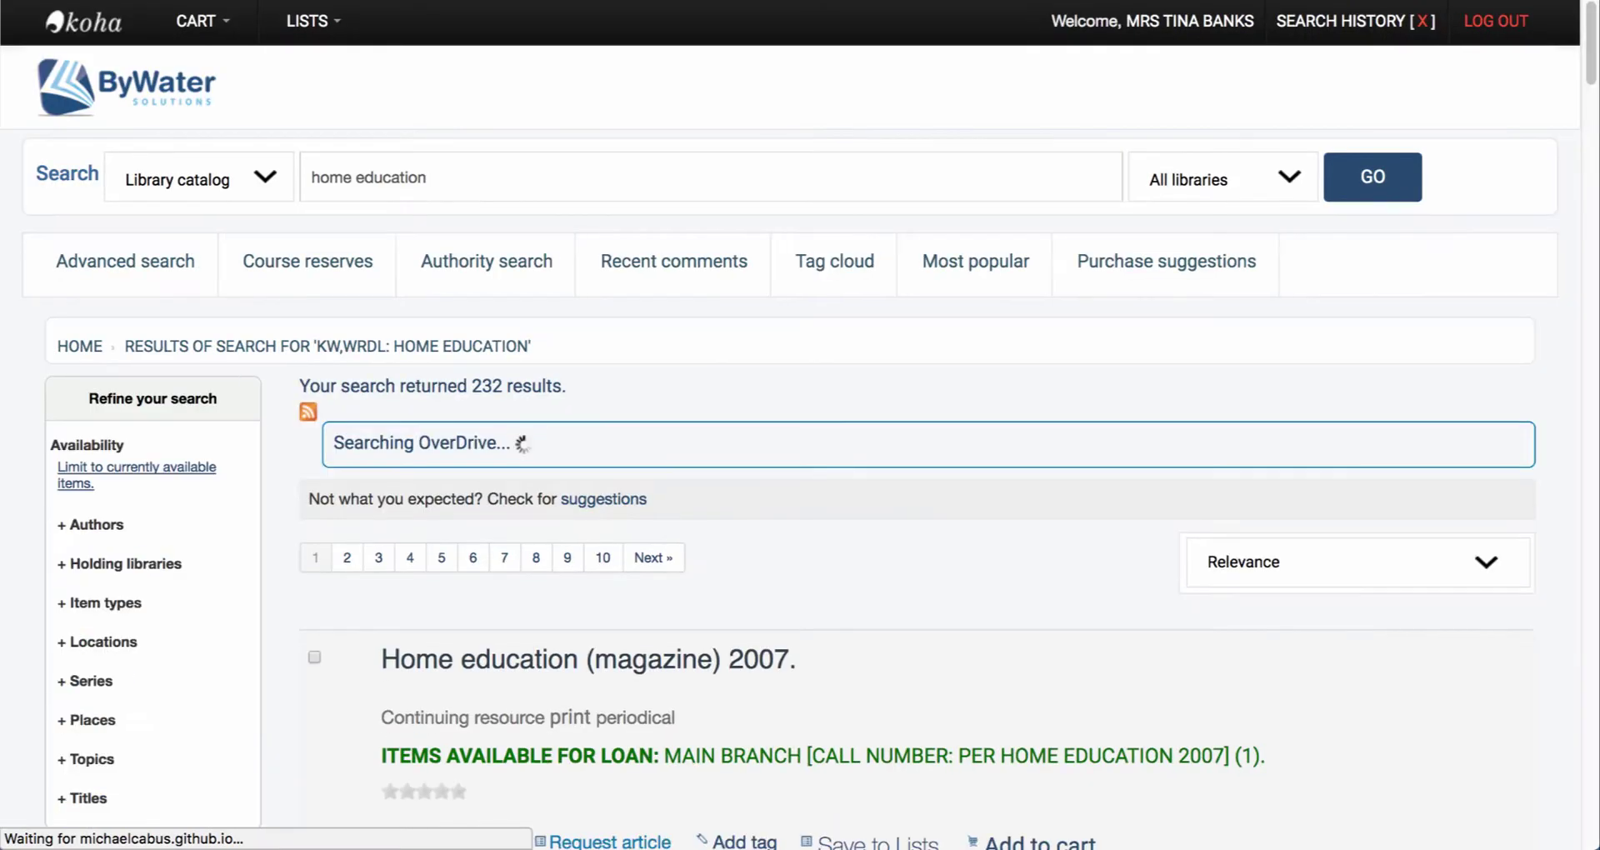
scroll(799, 500, "down", 5)
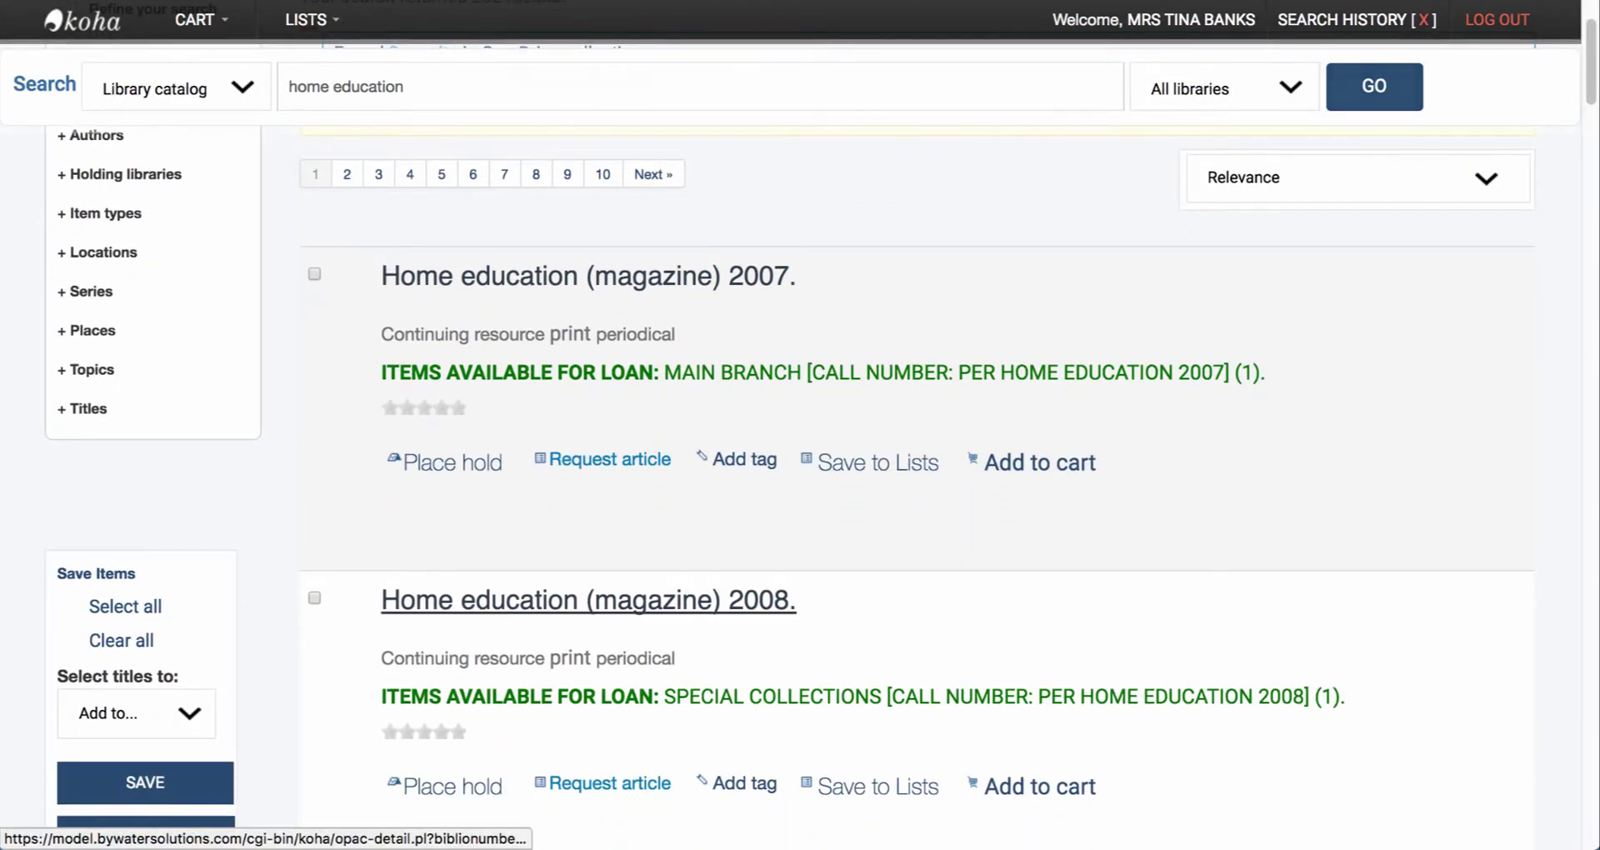
Open the Home education (magazine) 2008 record's detail page
left_click(589, 600)
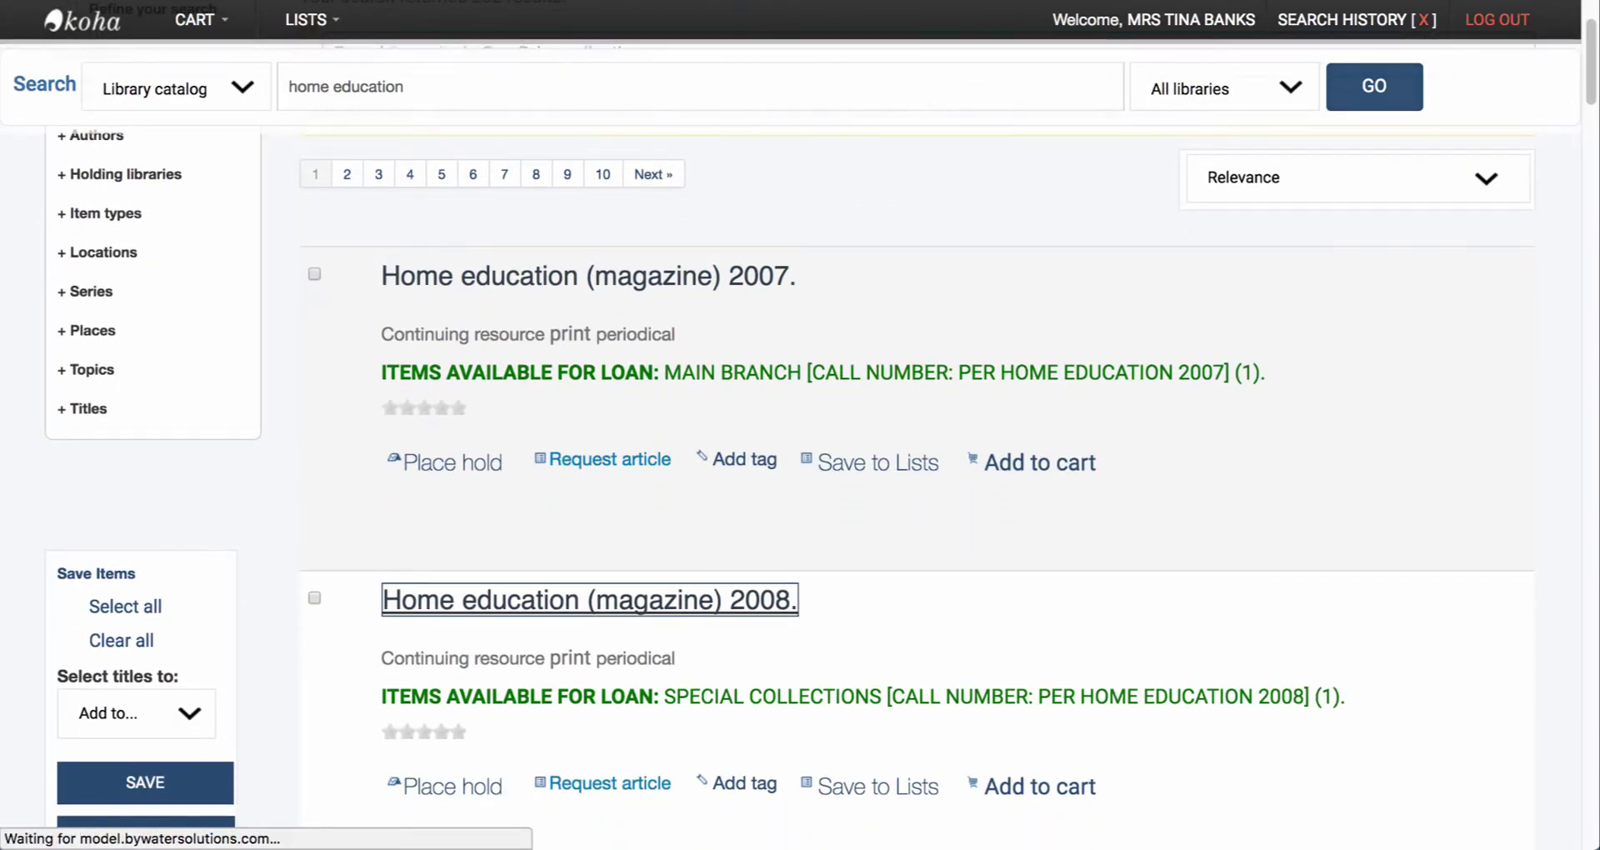
scroll(800, 500, "down", 2)
scroll(800, 499, "down", 2)
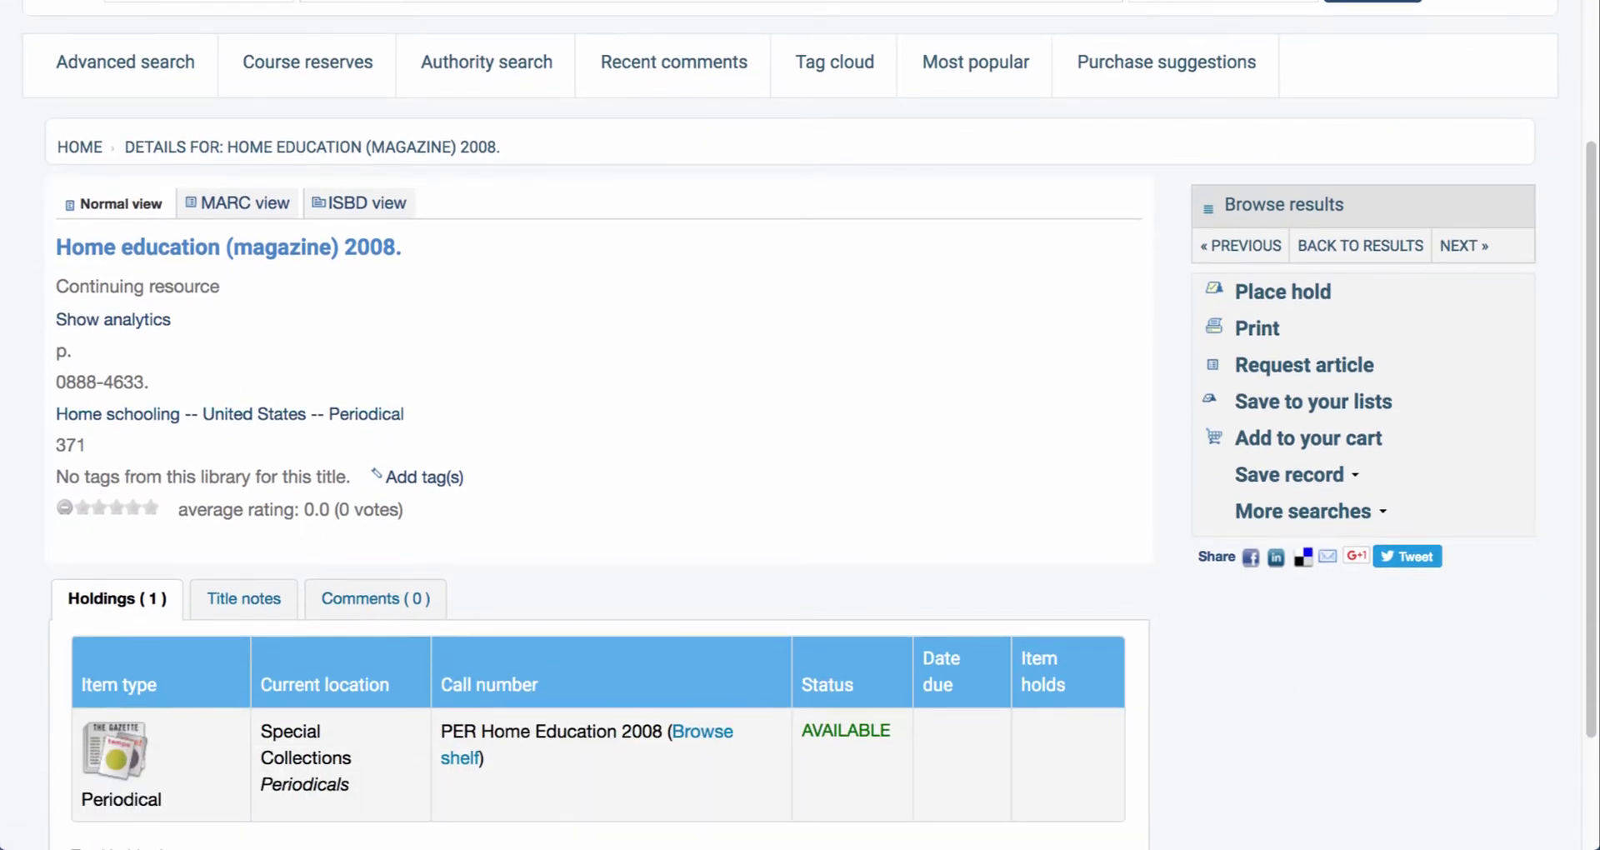
scroll(800, 500, "down", 1)
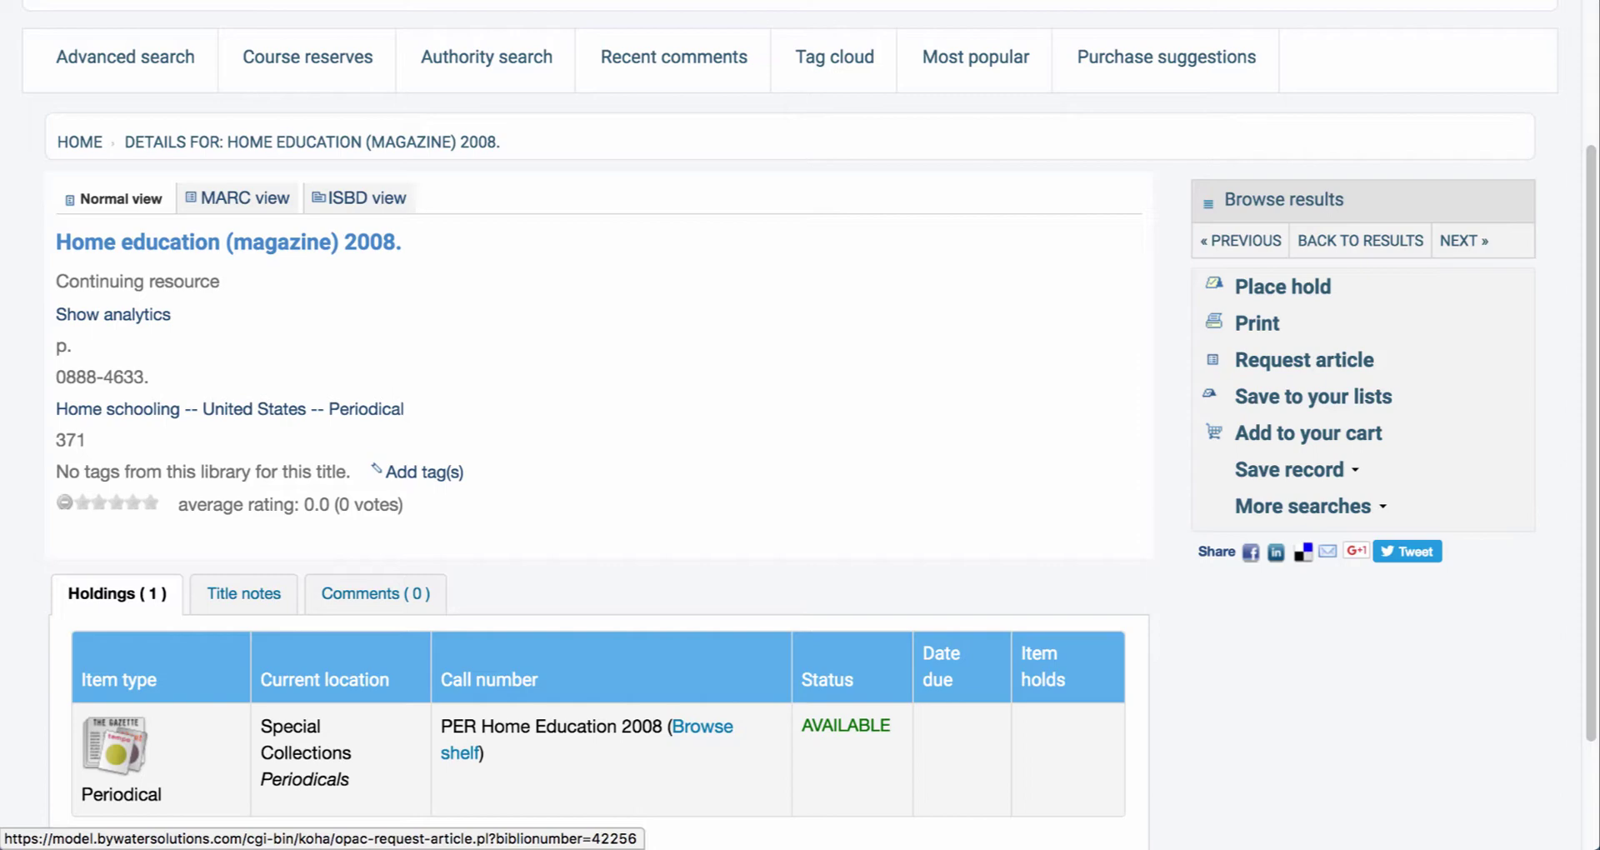
left_click(1304, 360)
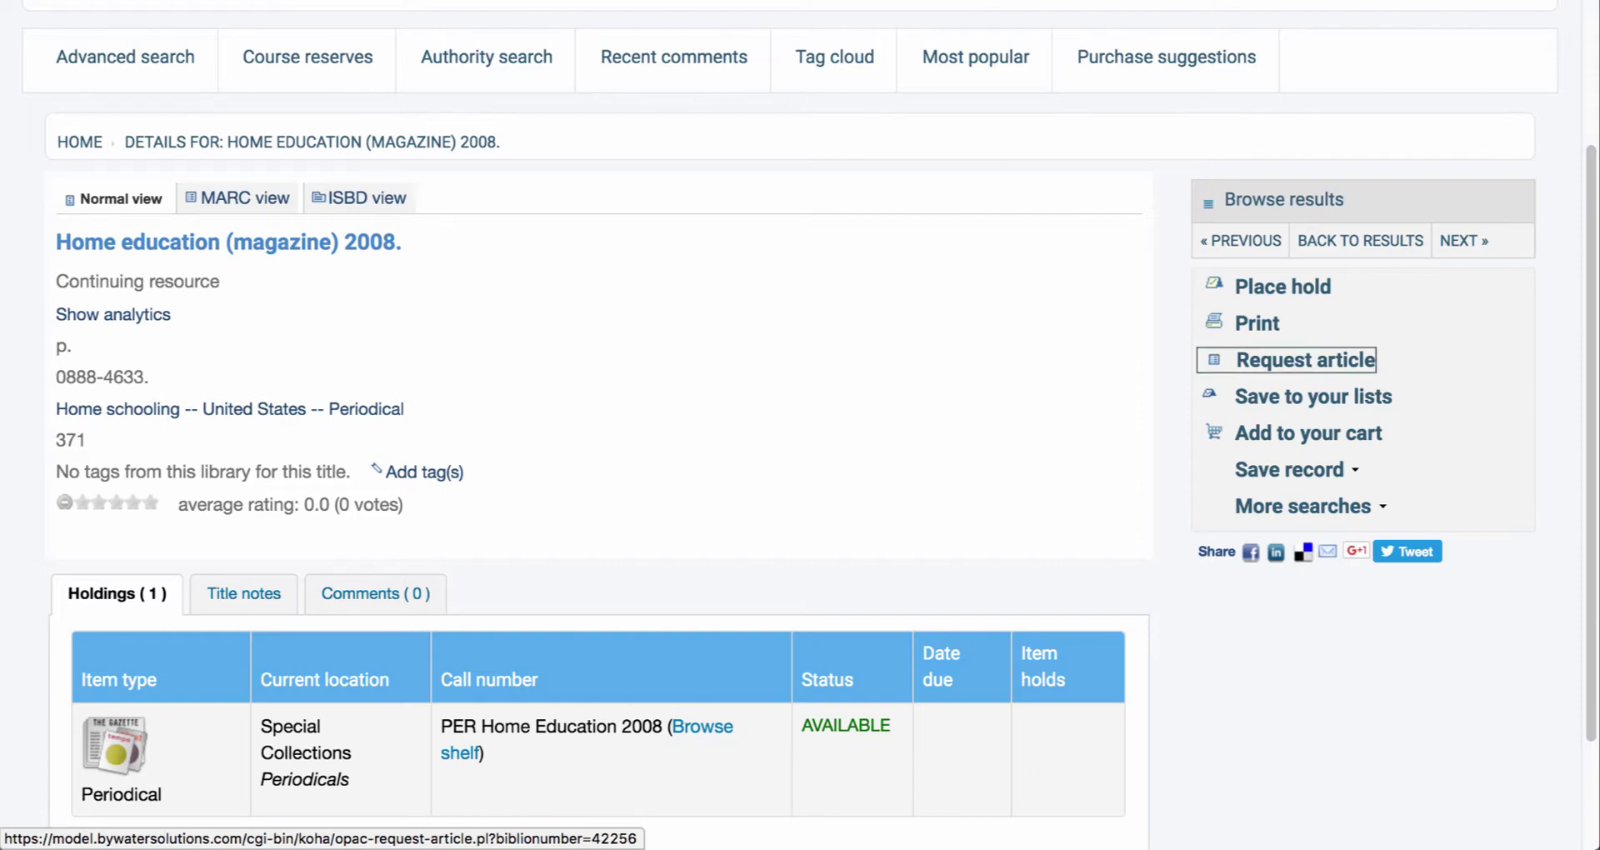
Enter the title 'Home education at home' and the author's name on the article request form
scroll(800, 500, "down", 2)
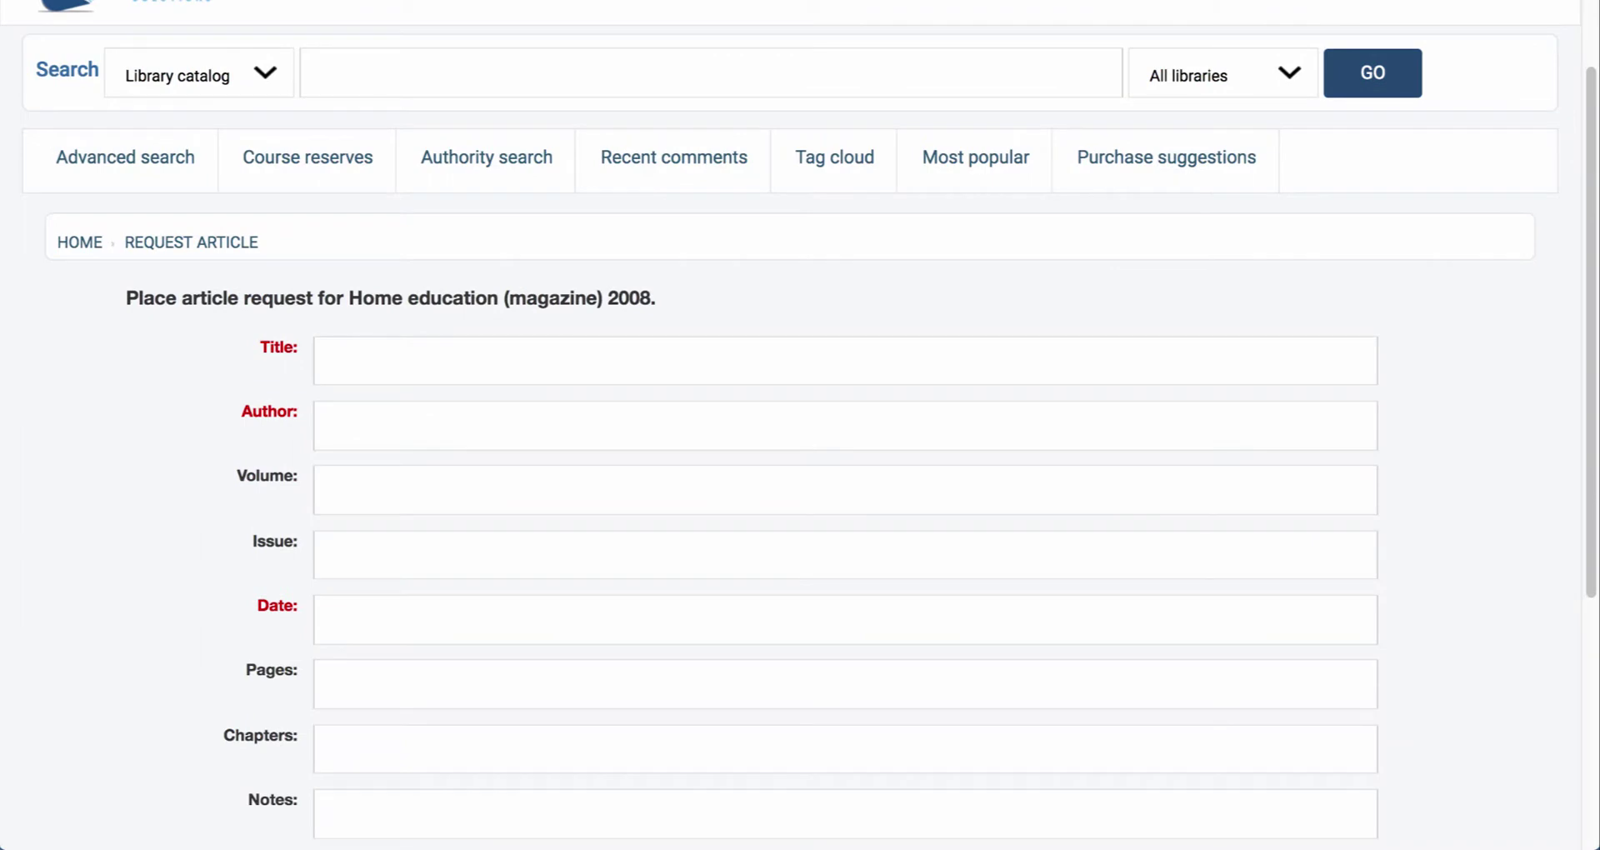
left_click(845, 360)
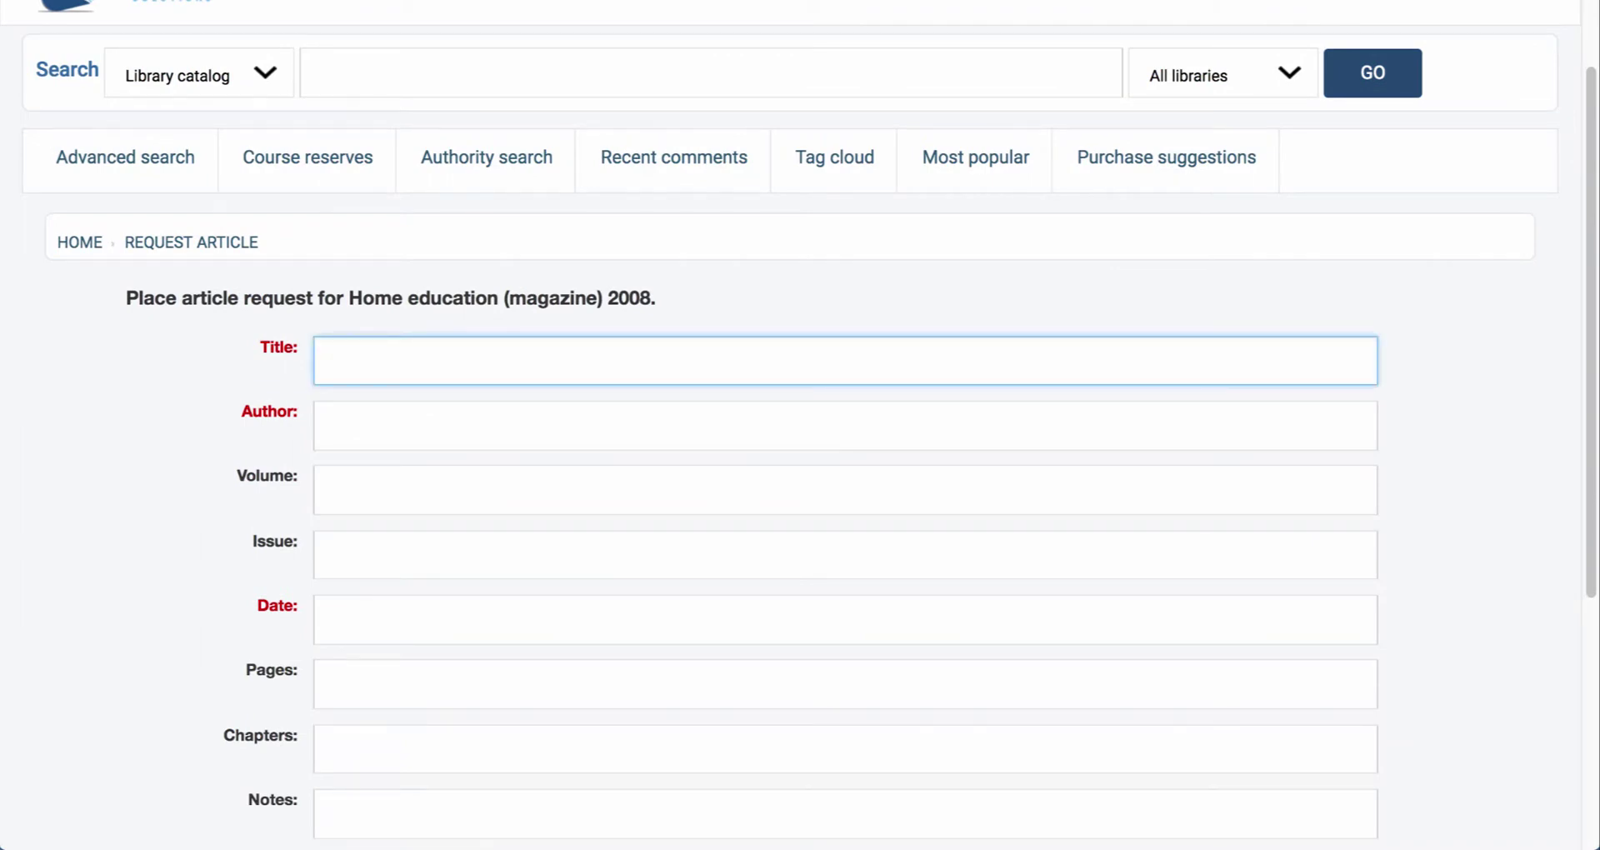
type("Home")
type(" education")
type("m")
key("BackSpace")
type("at s")
key("BackSpace")
type("home")
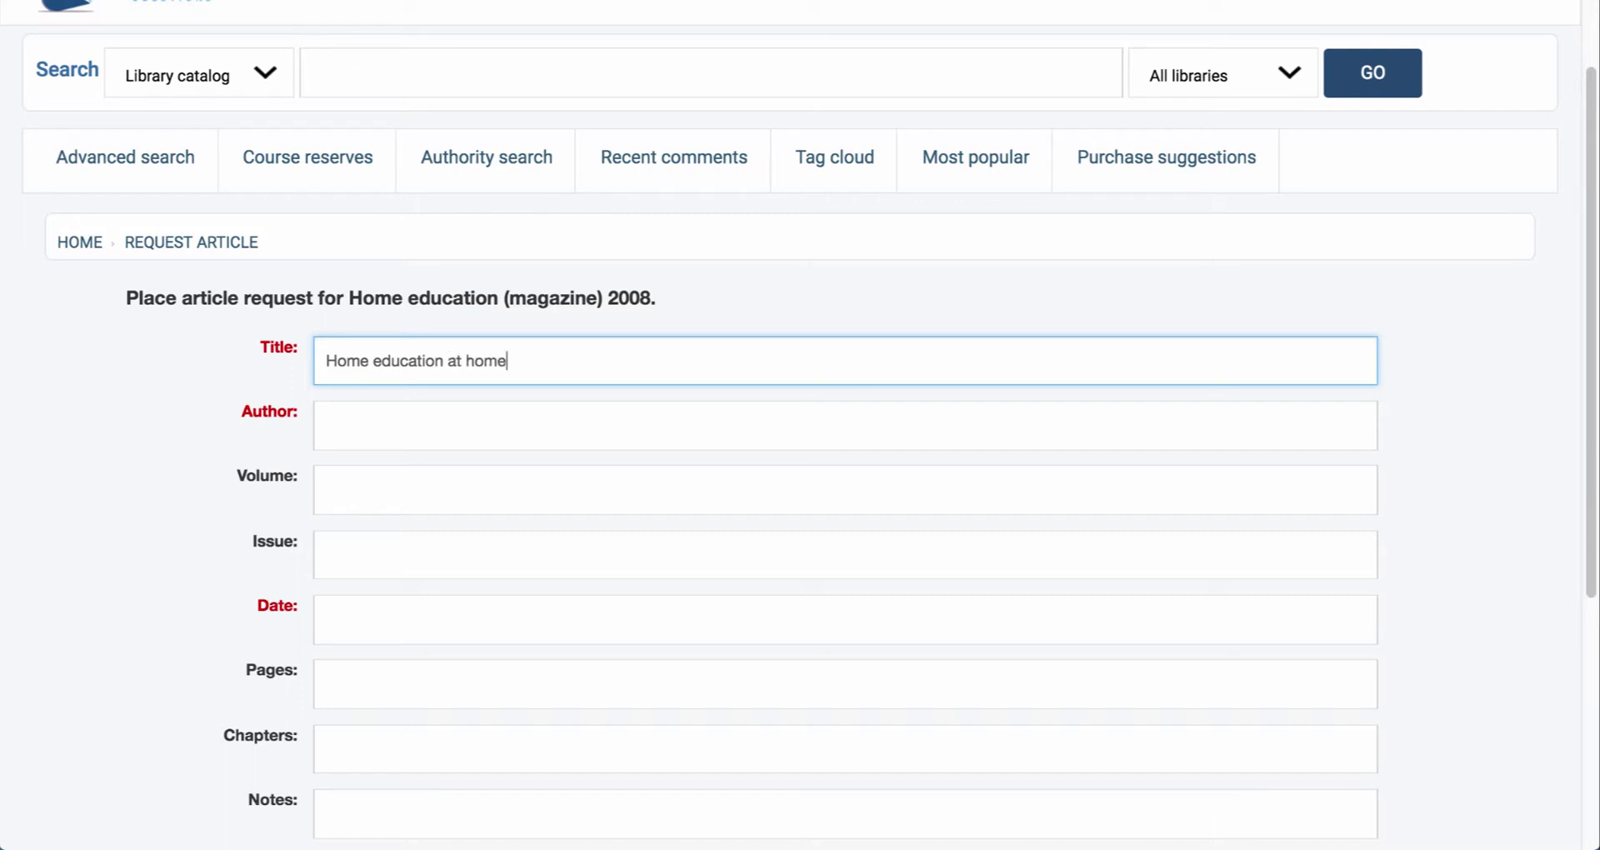
key("Tab")
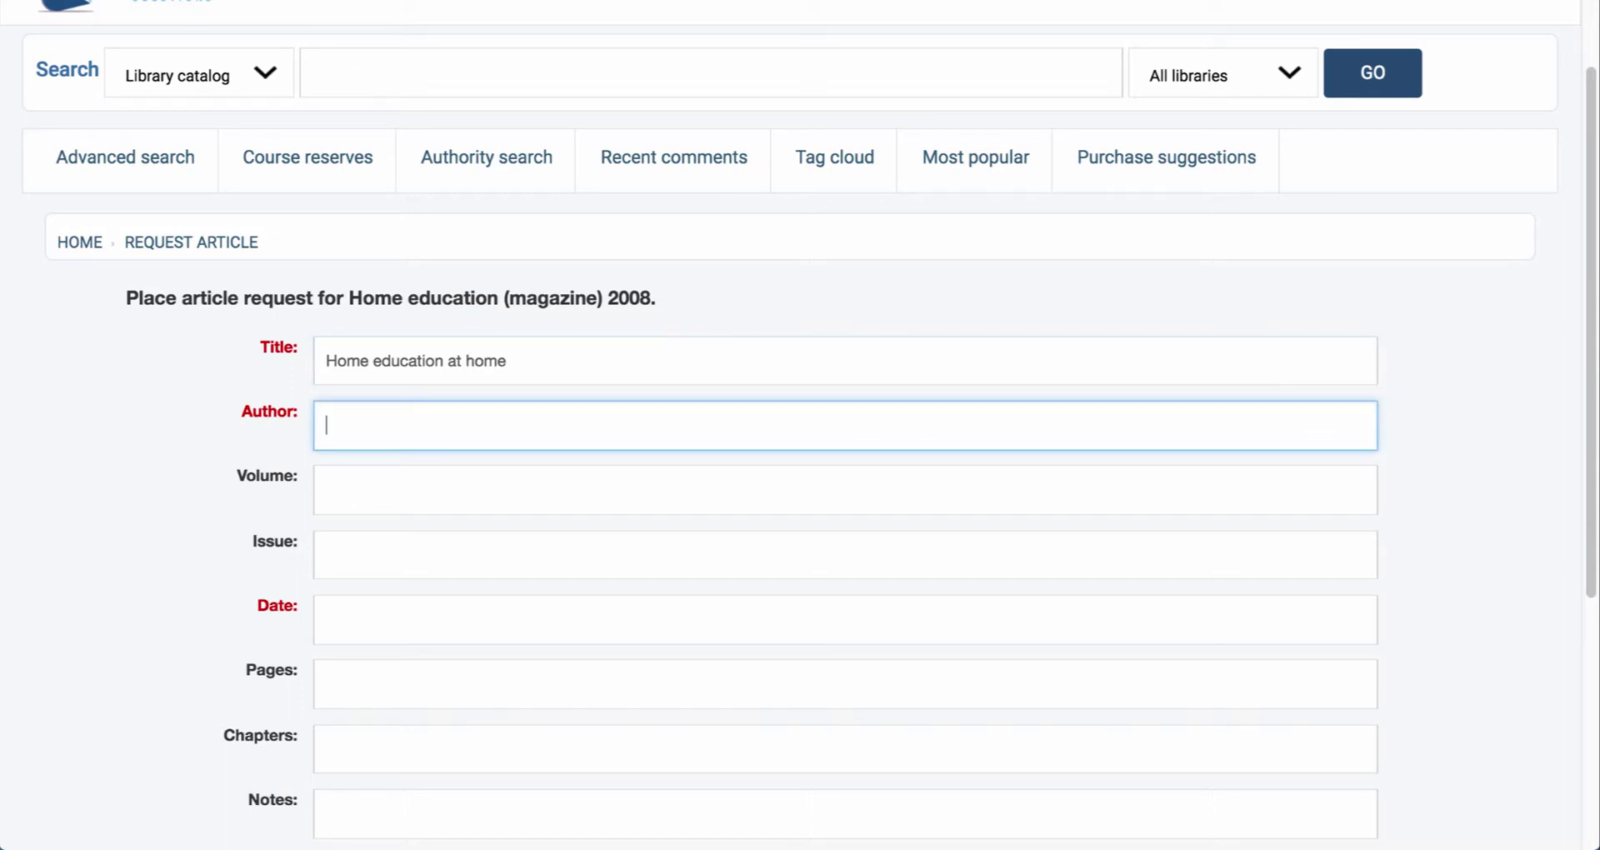
type("Jones, Mike")
scroll(799, 424, "down", 3)
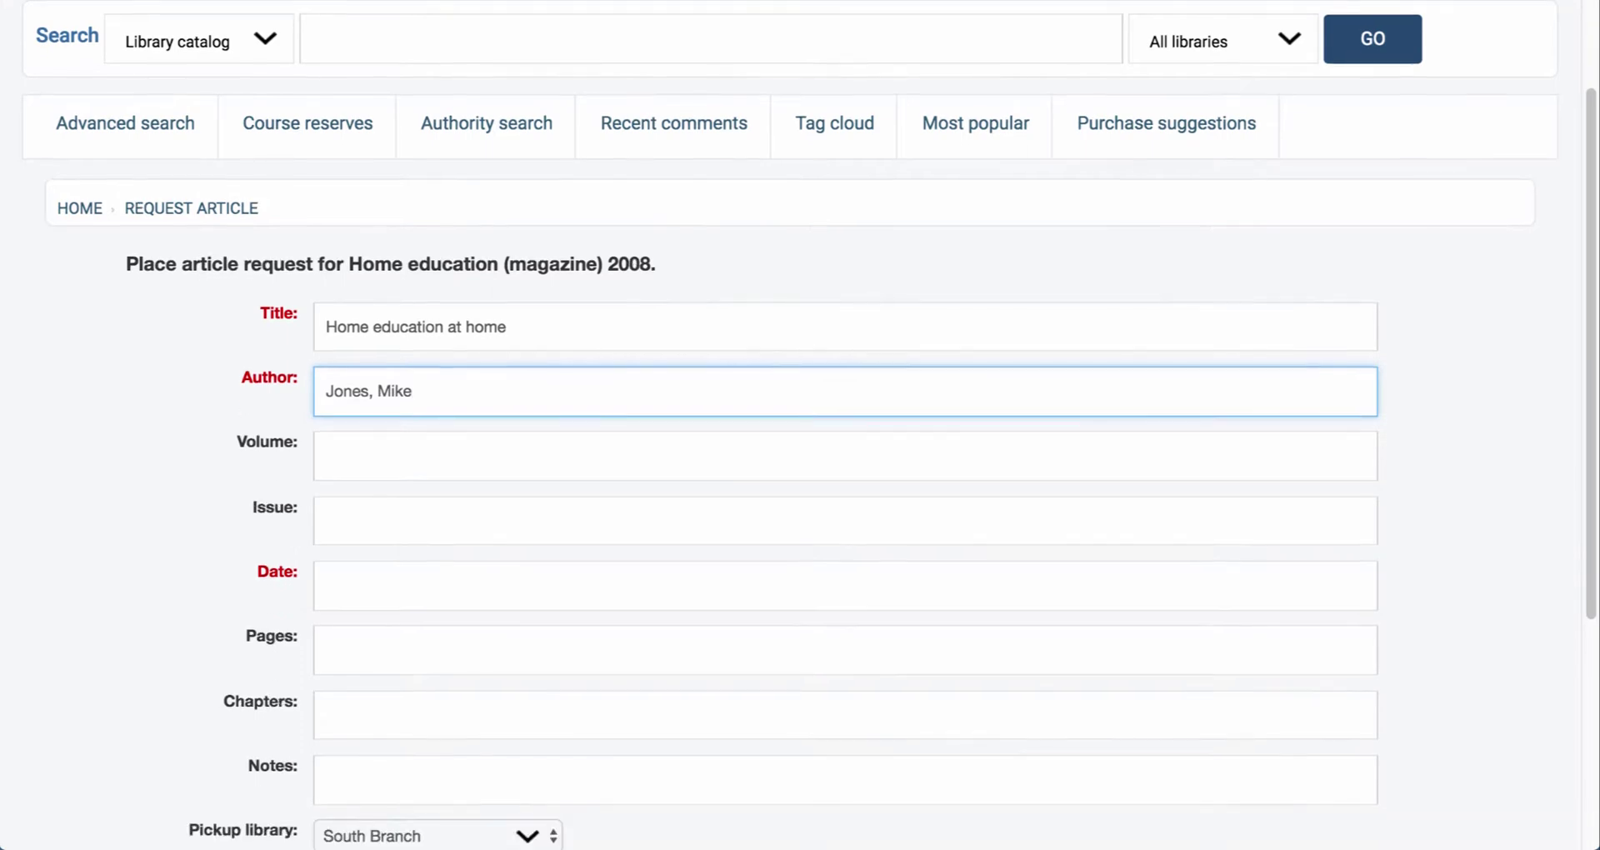
Fill in Volume 45, Issue 6 and Date 5/6/2008 on the article request form
left_click(327, 486)
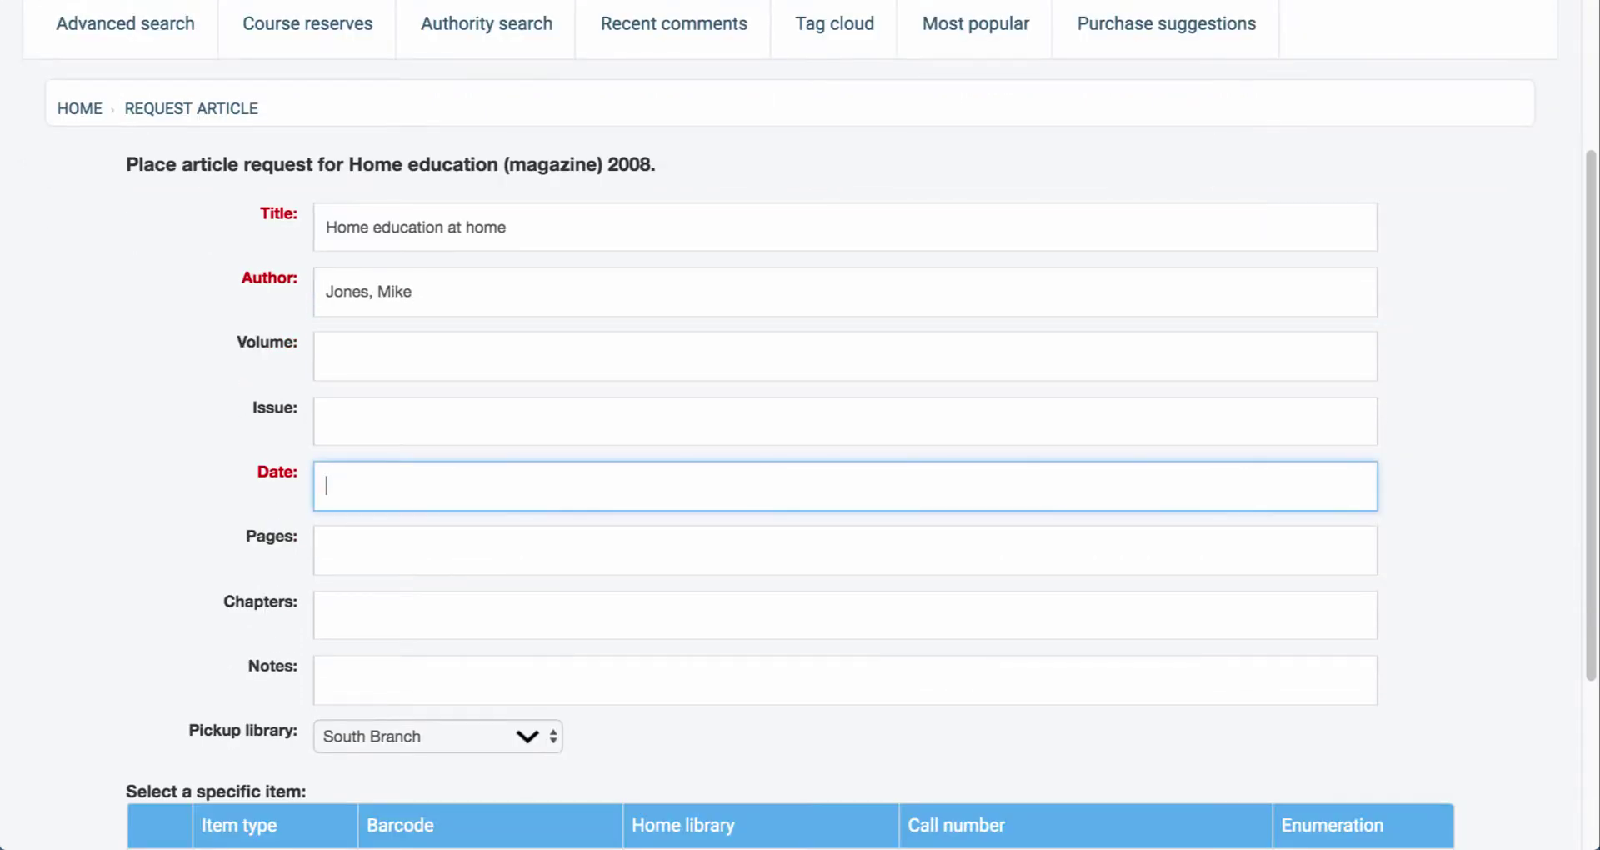
left_click(327, 356)
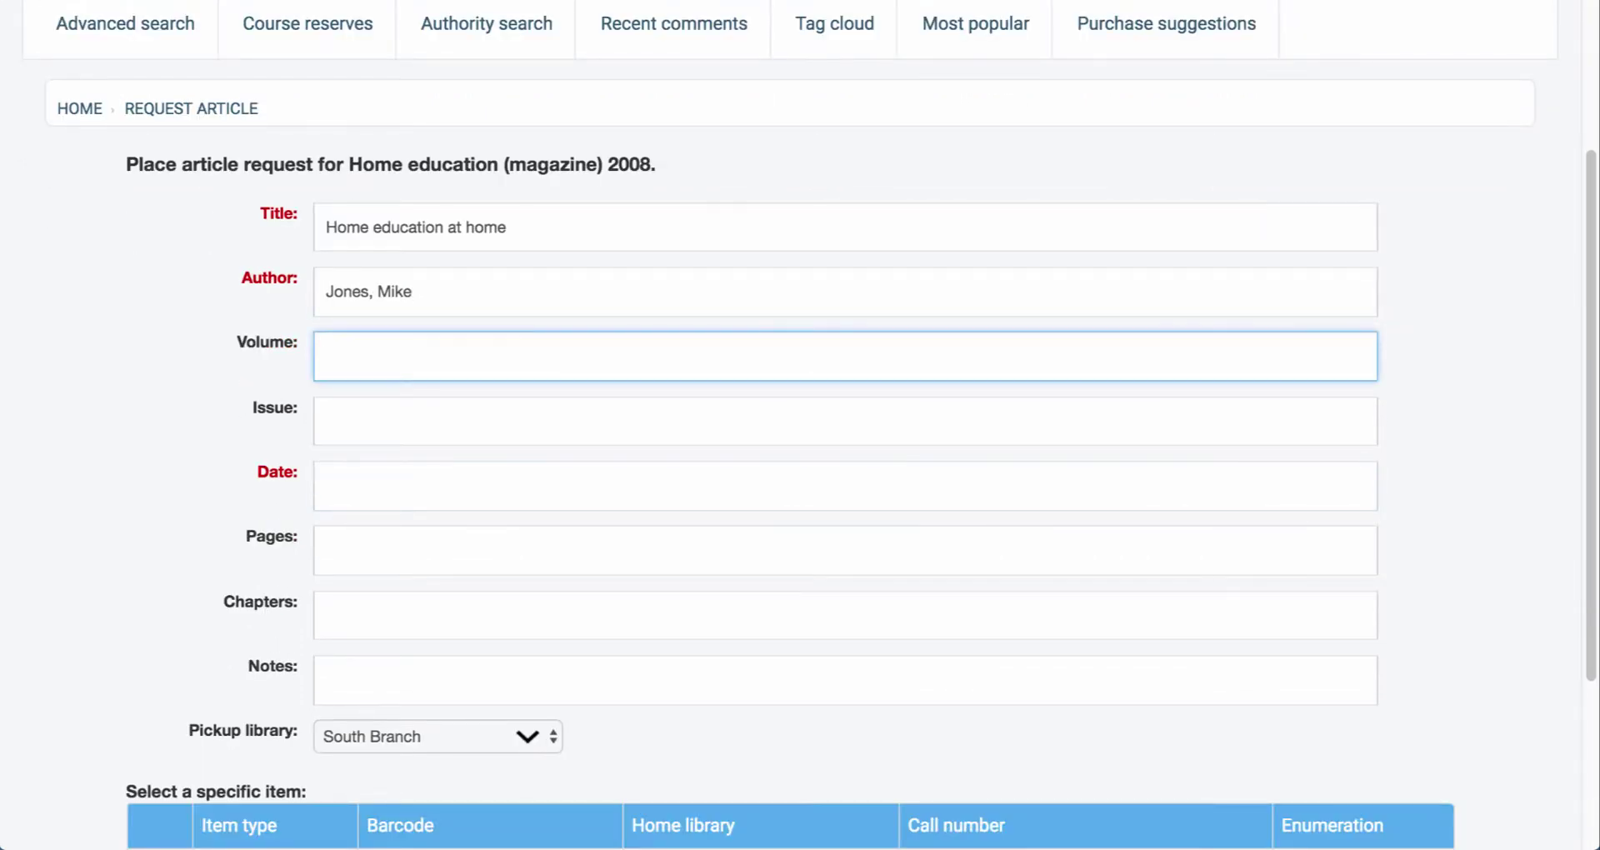
type("45")
key("Tab")
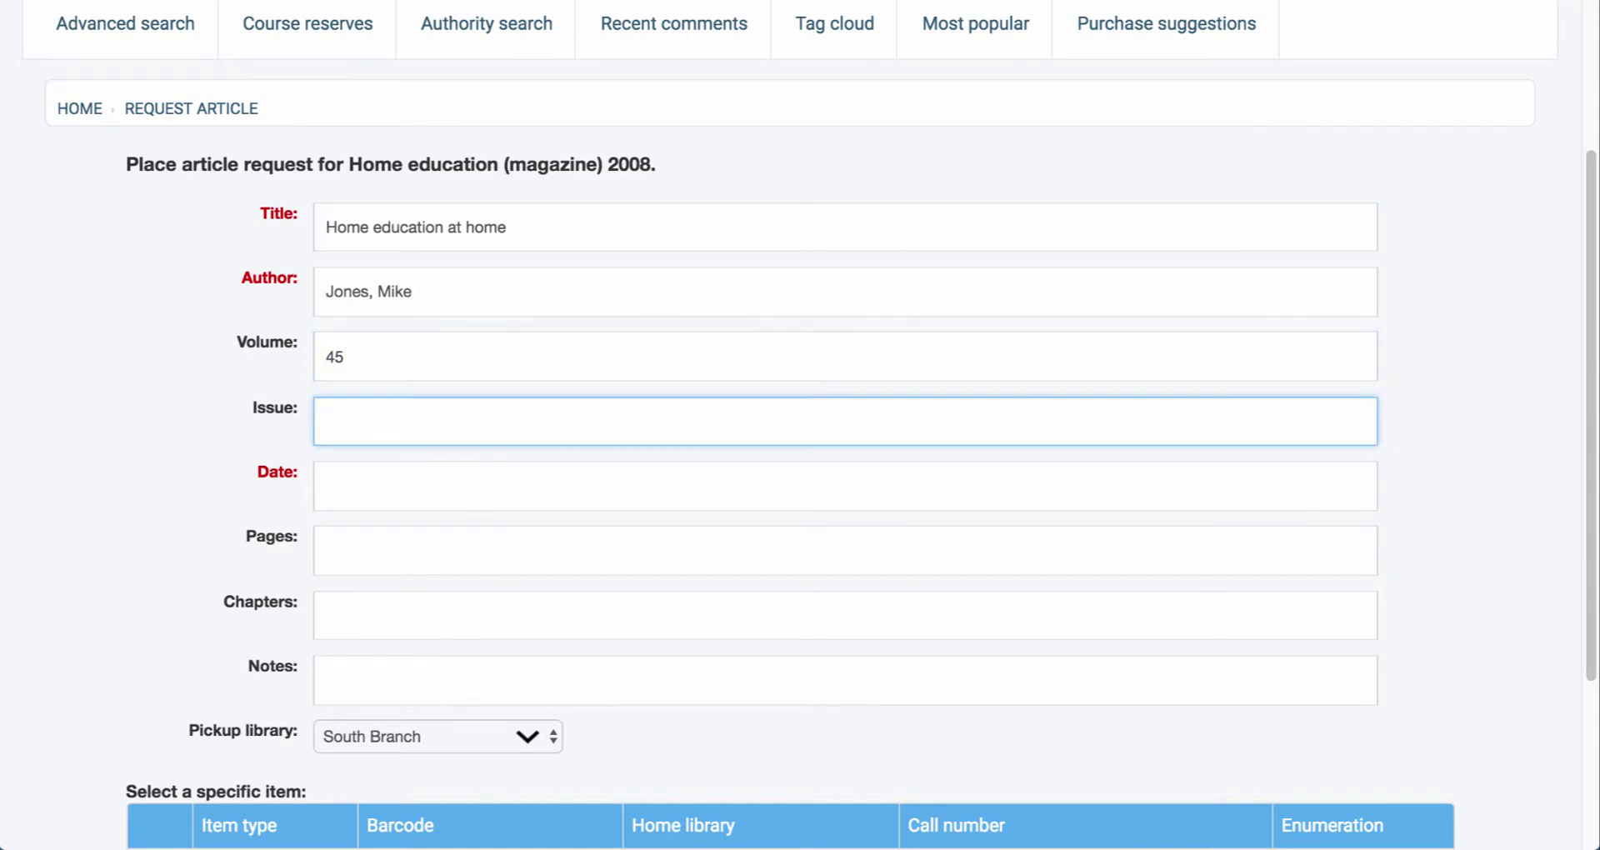
type("6")
key("Tab")
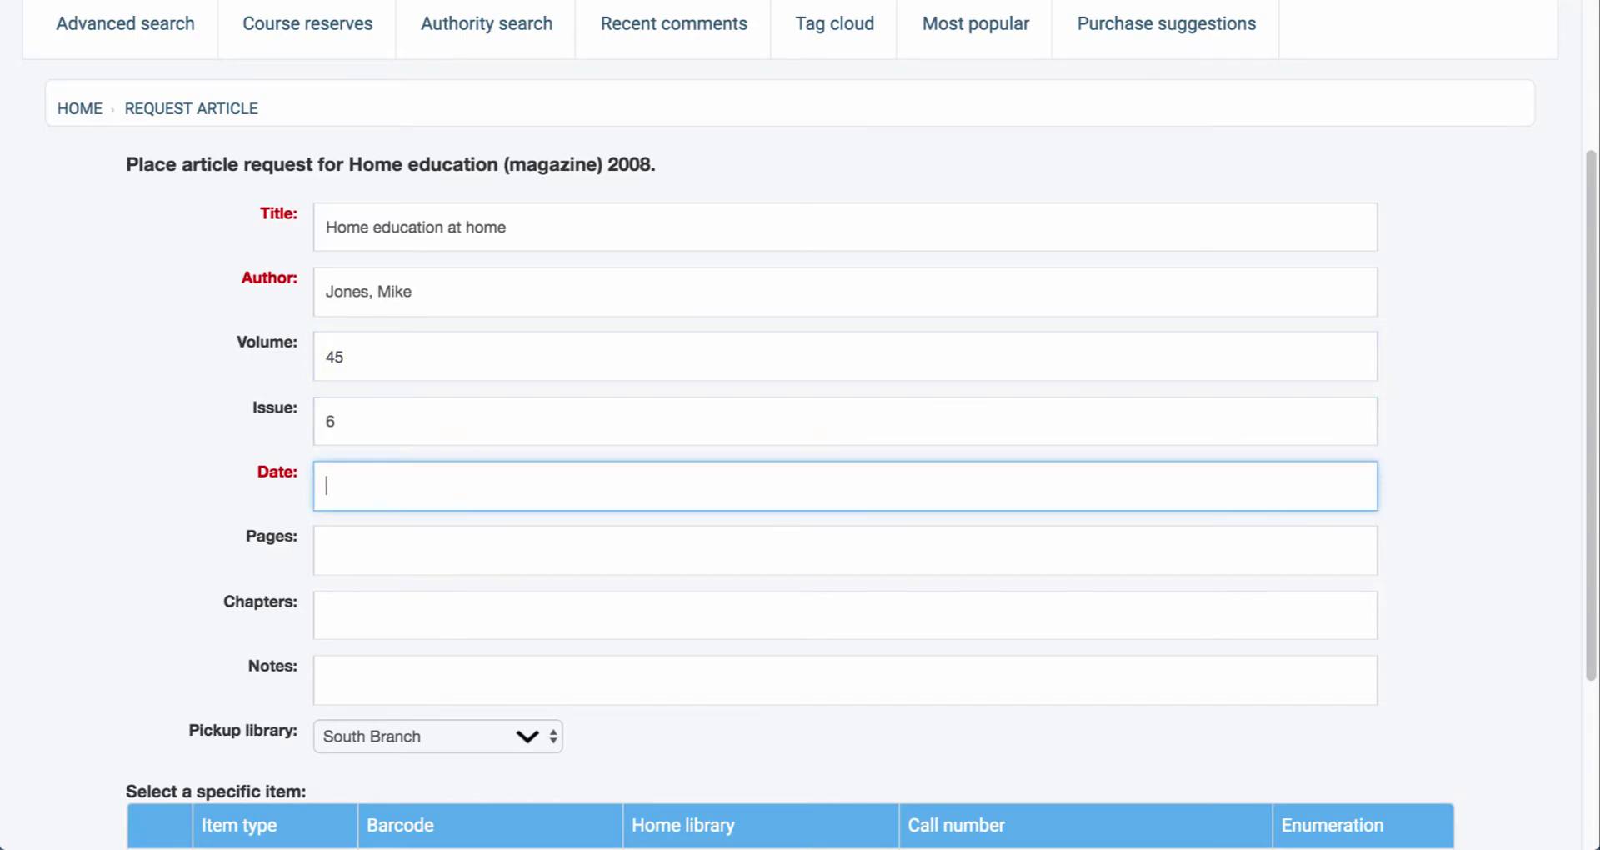
type("5/6/2001")
key("BackSpace")
type("8")
scroll(800, 425, "down", 2)
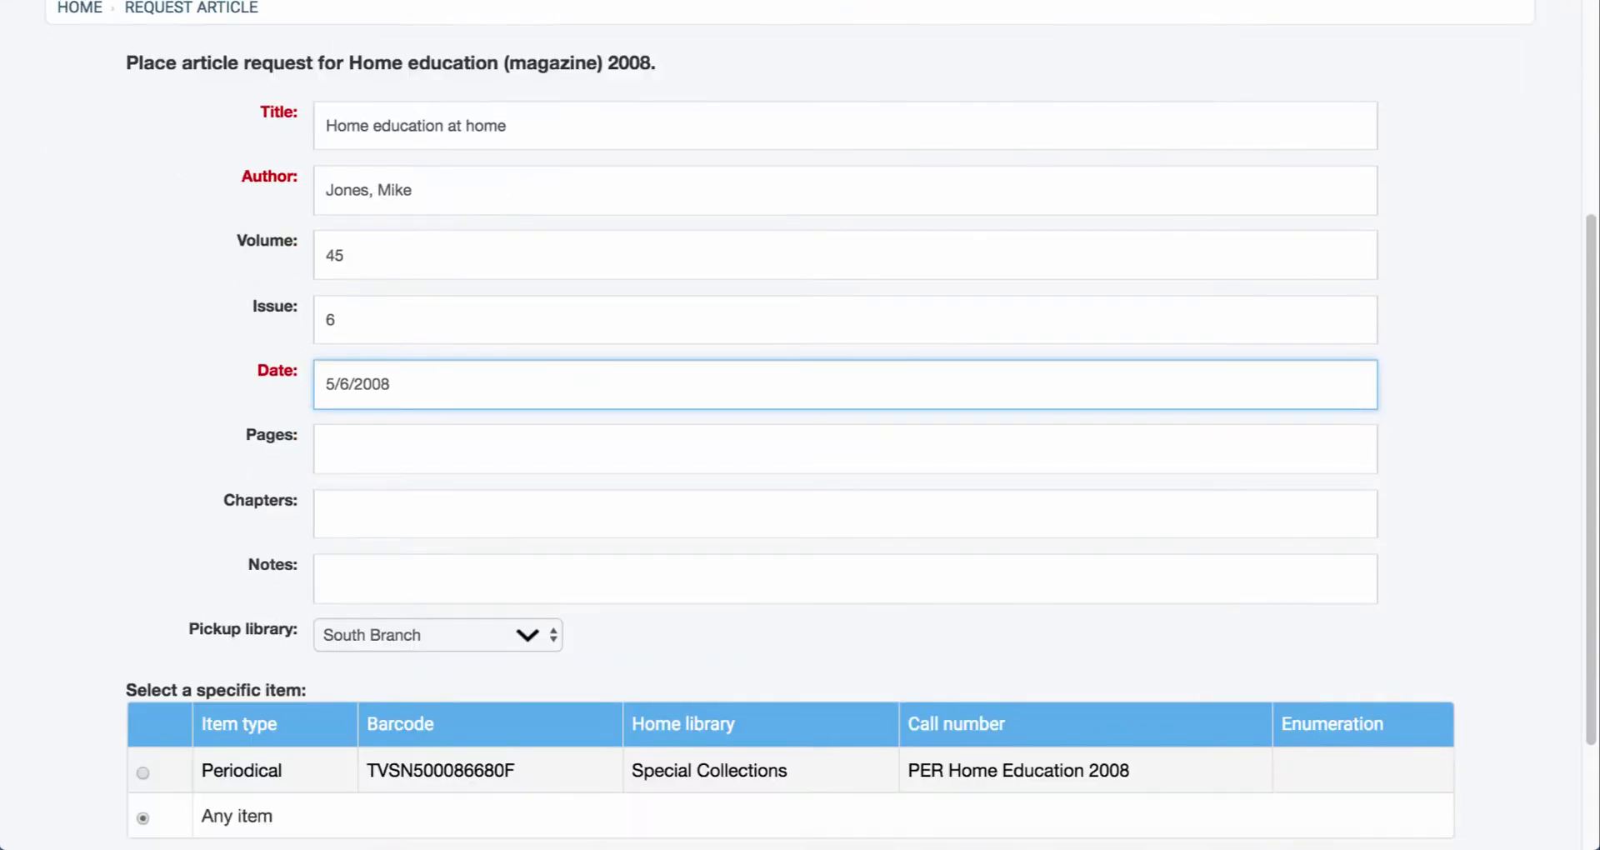
Enter Pages 45 and the note 'Article needed by 4/23/17'
key("Tab")
type("45")
key("Down")
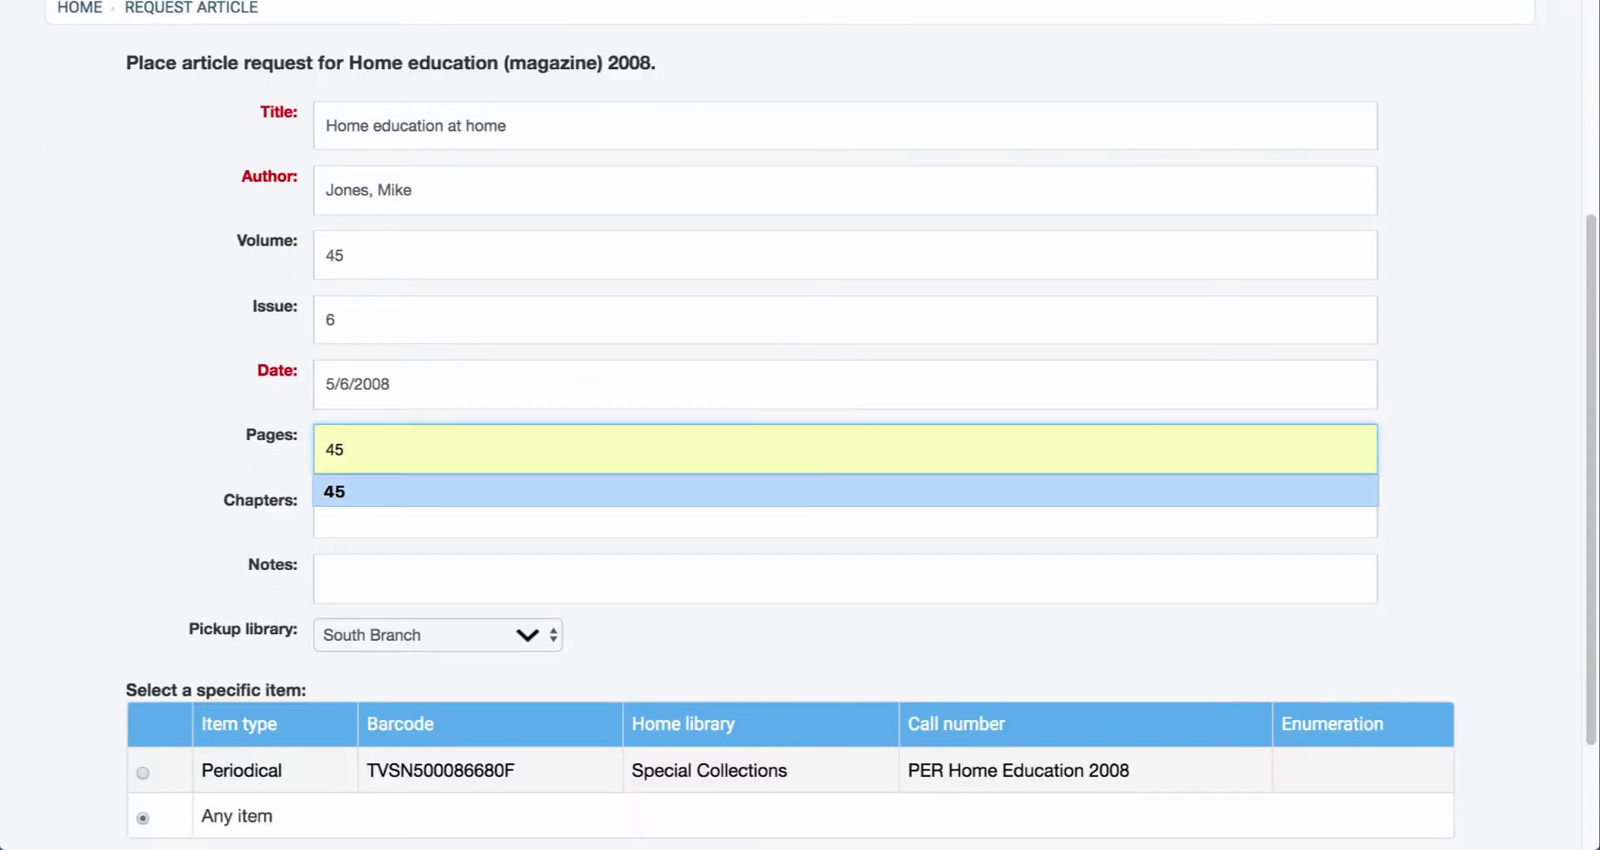
key("Tab")
key("Tab")
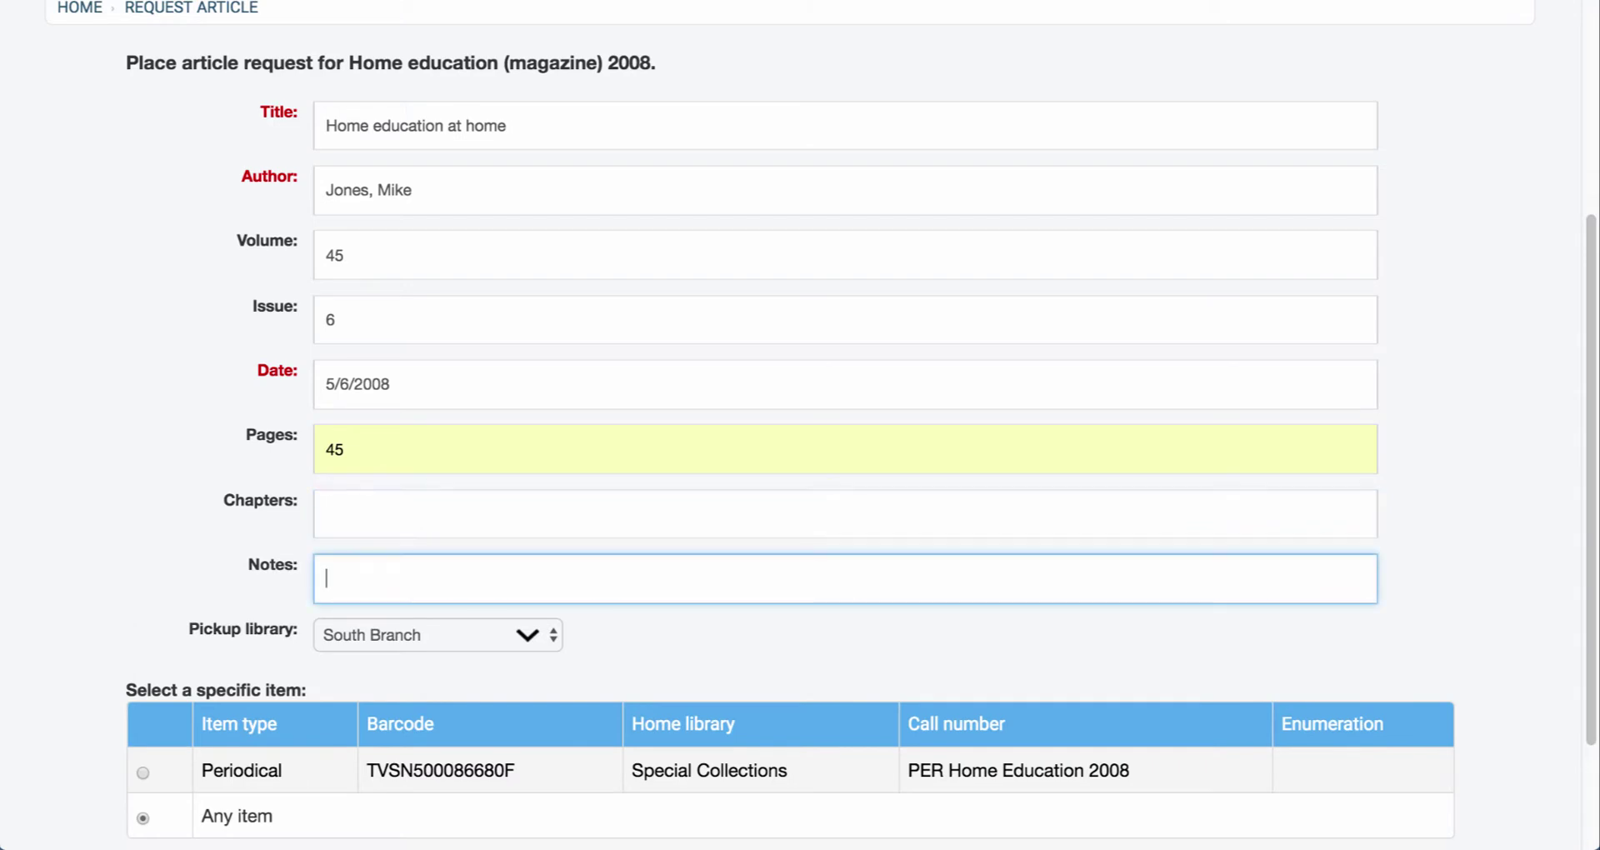
scroll(800, 425, "down", 1)
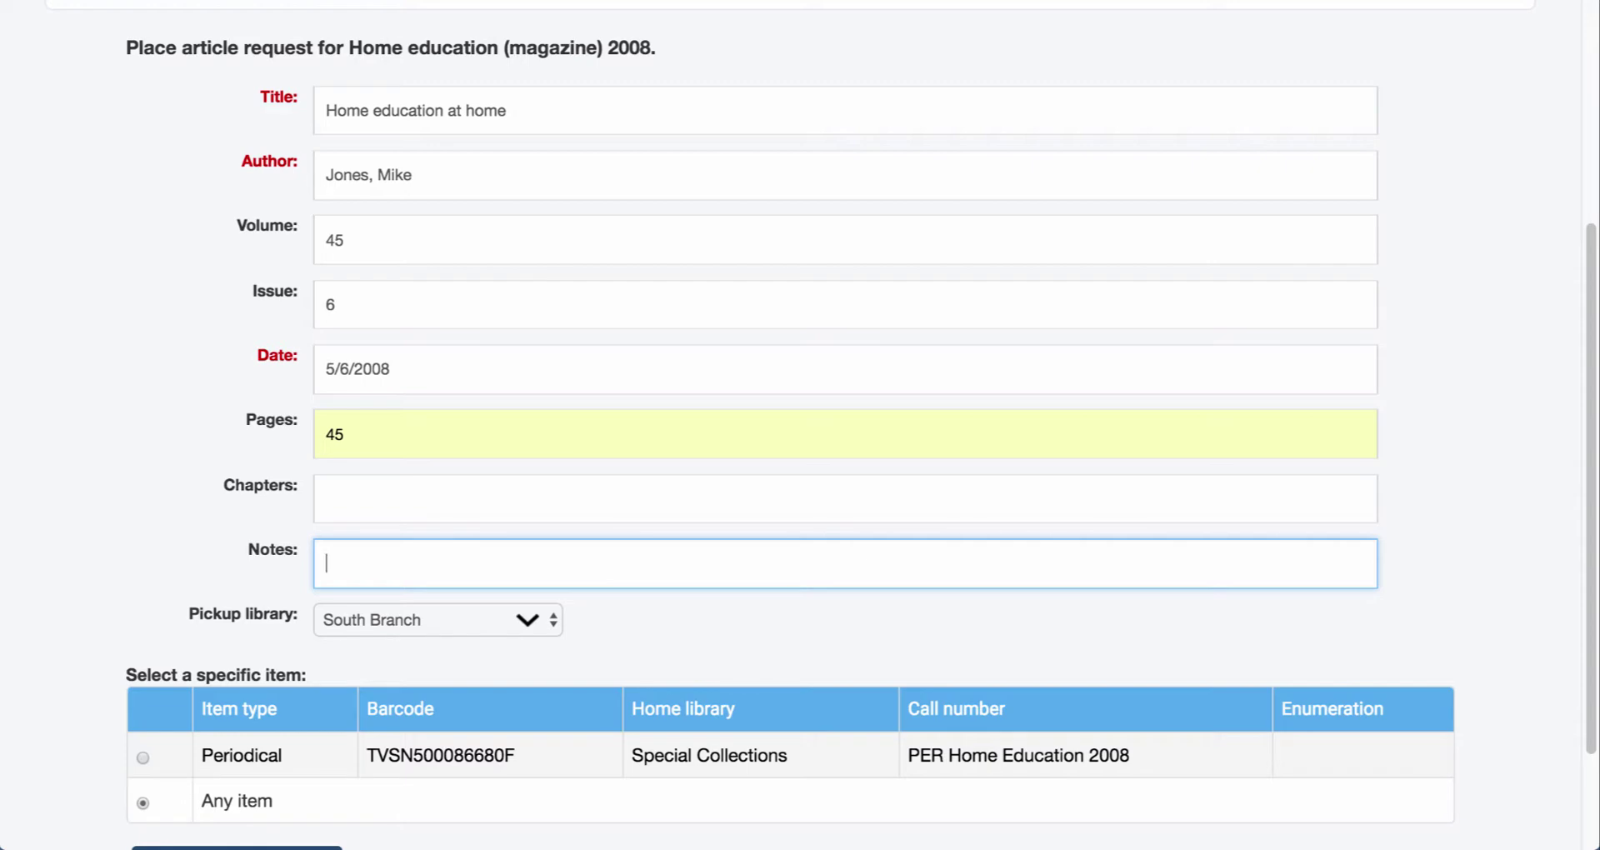
type("Article")
key("BackSpace")
key("BackSpace")
key("BackSpace")
key("BackSpace")
key("BackSpace")
key("BackSpace")
key("BackSpace")
key("BackSpace")
type("Article ned")
key("BackSpace")
type("eded by 4/")
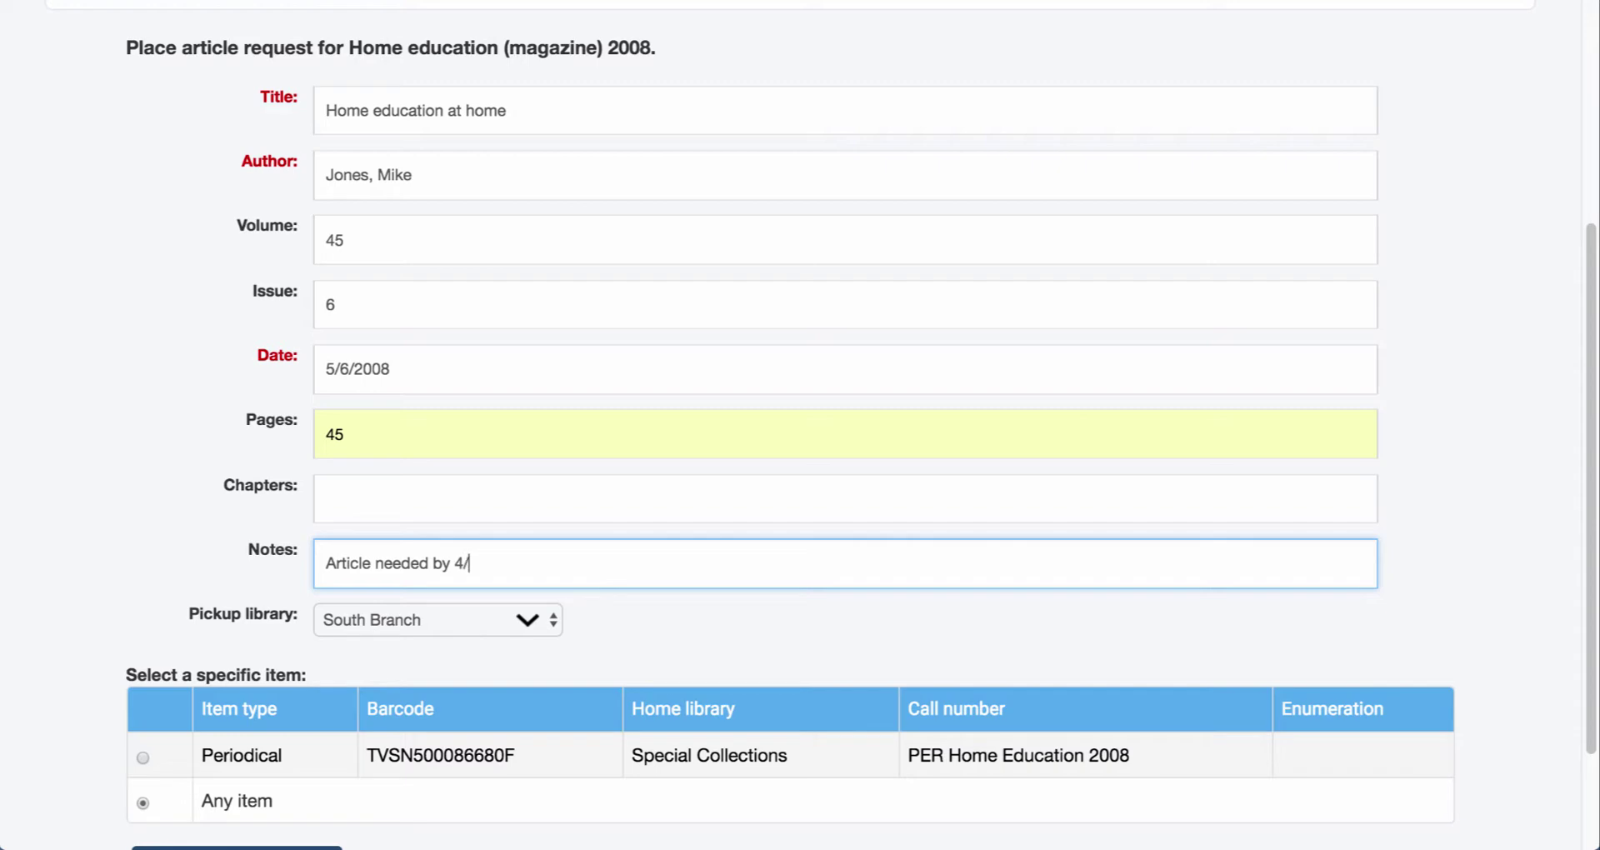
type("23/17")
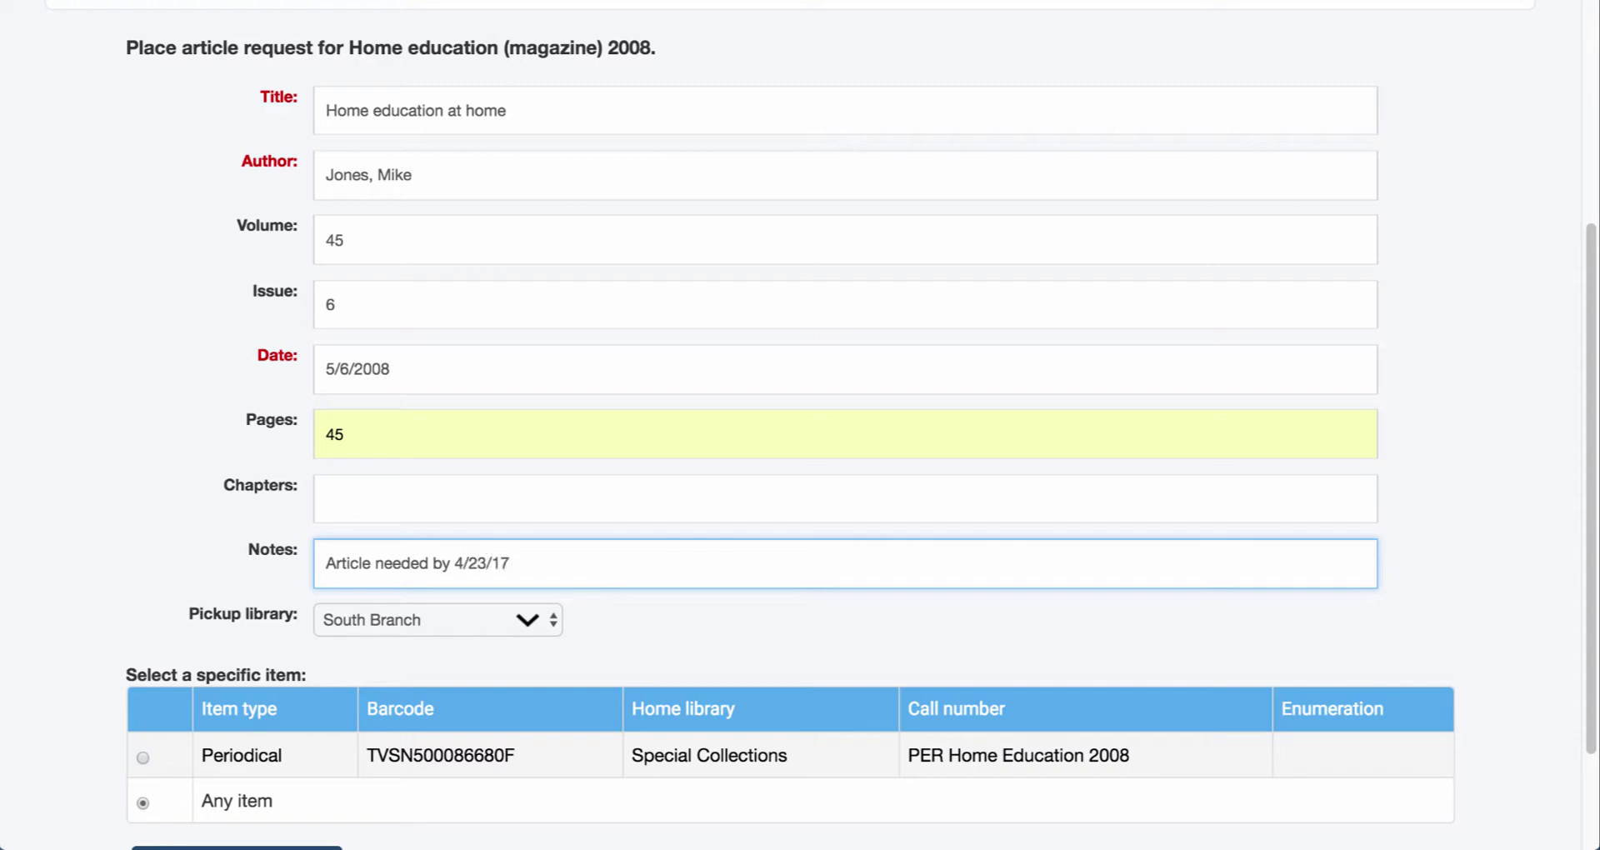
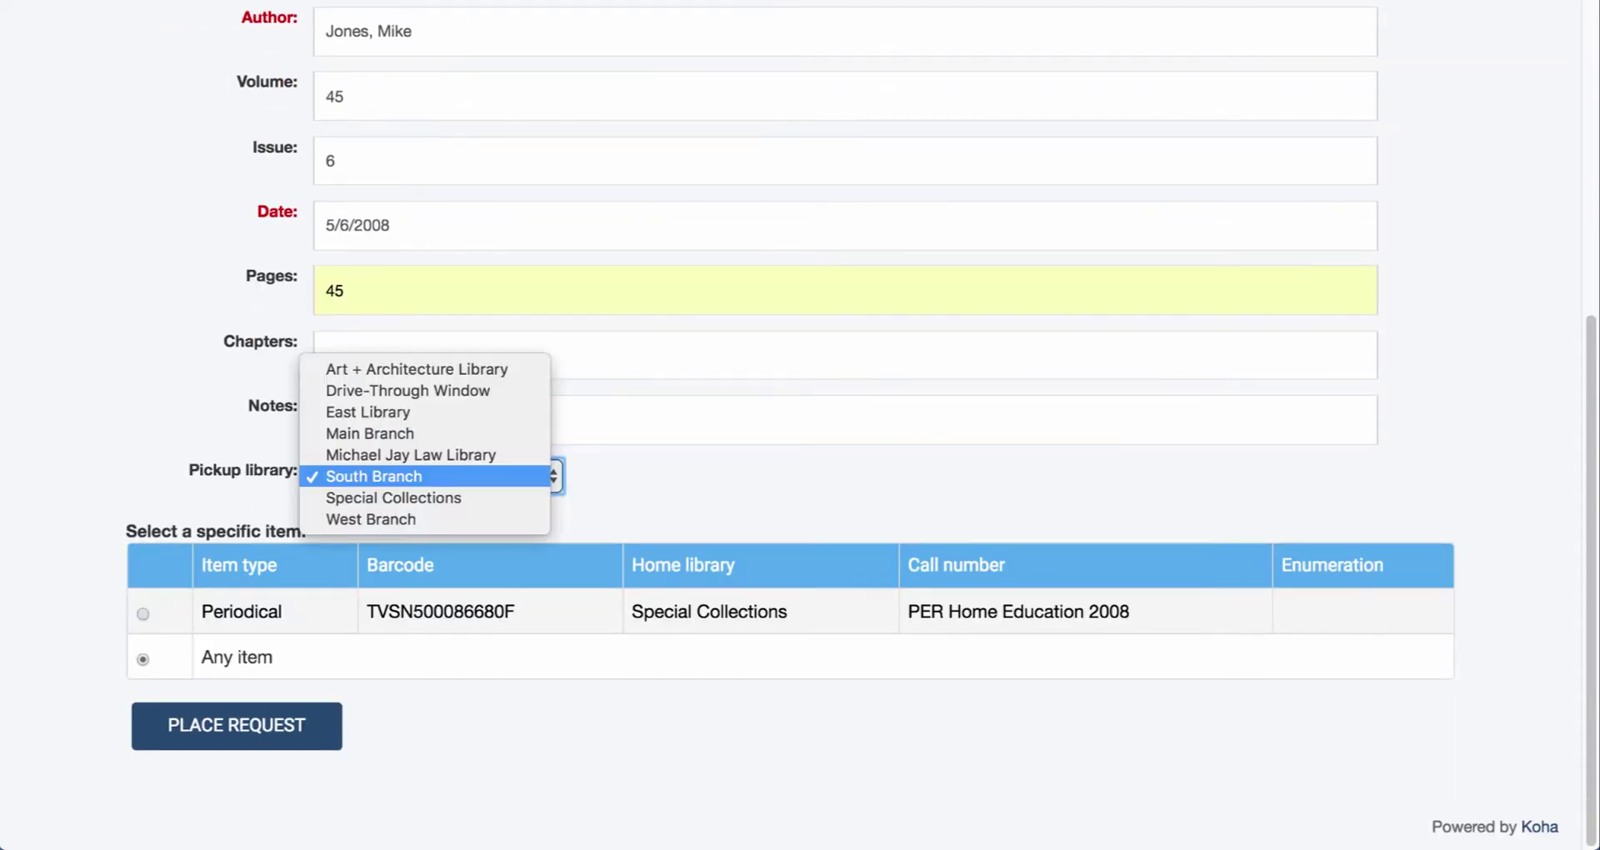
Submit the article request noted 'Article needed by 4/23/17' for Any item, with South Branch pickup
key("Return")
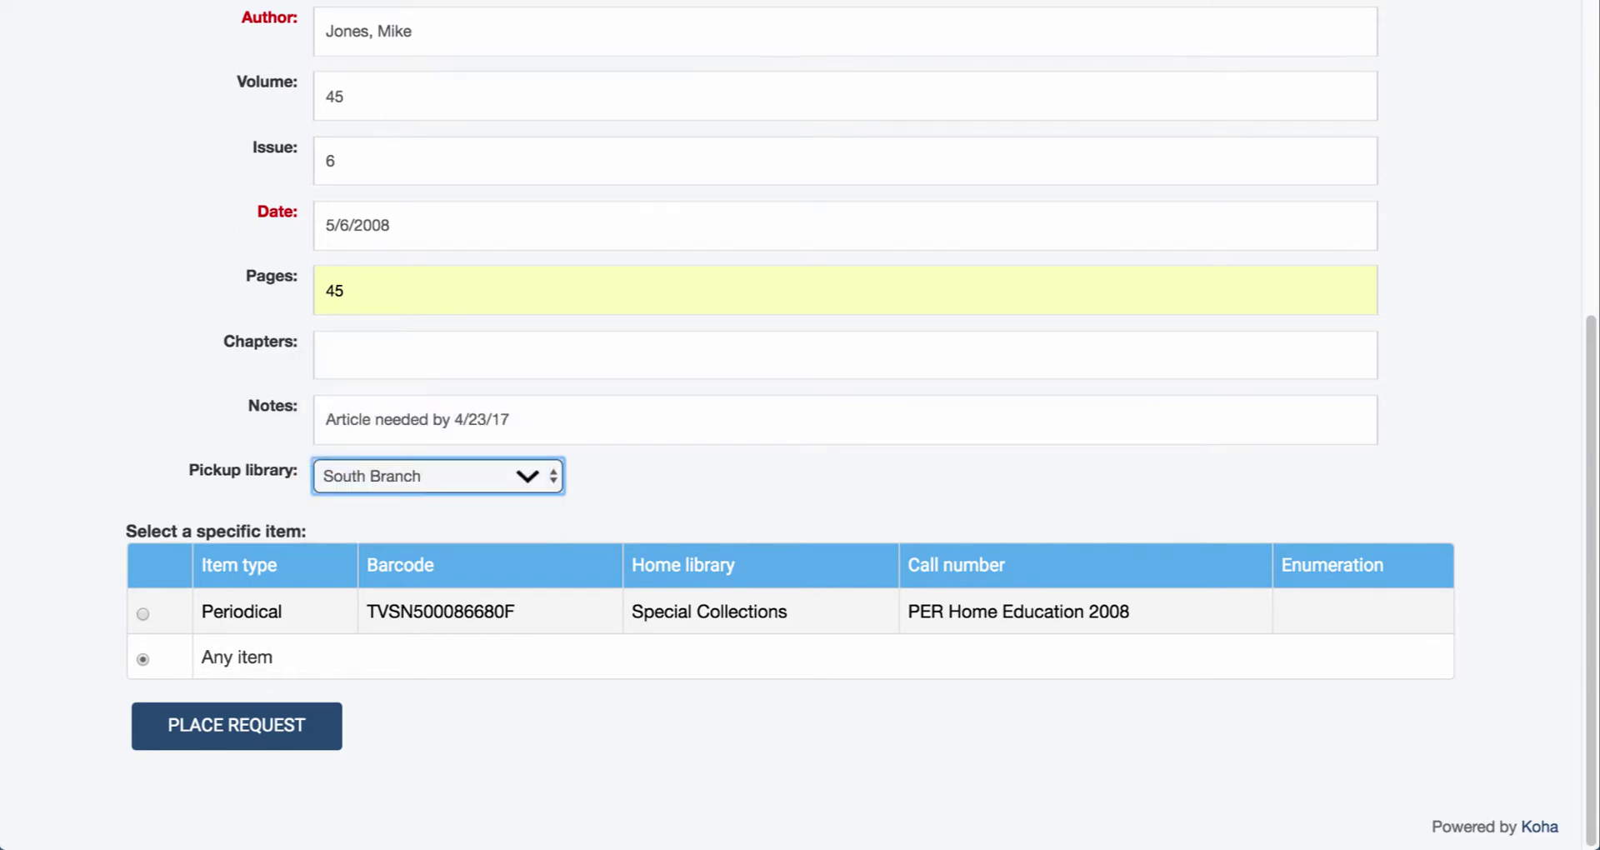
left_click(143, 614)
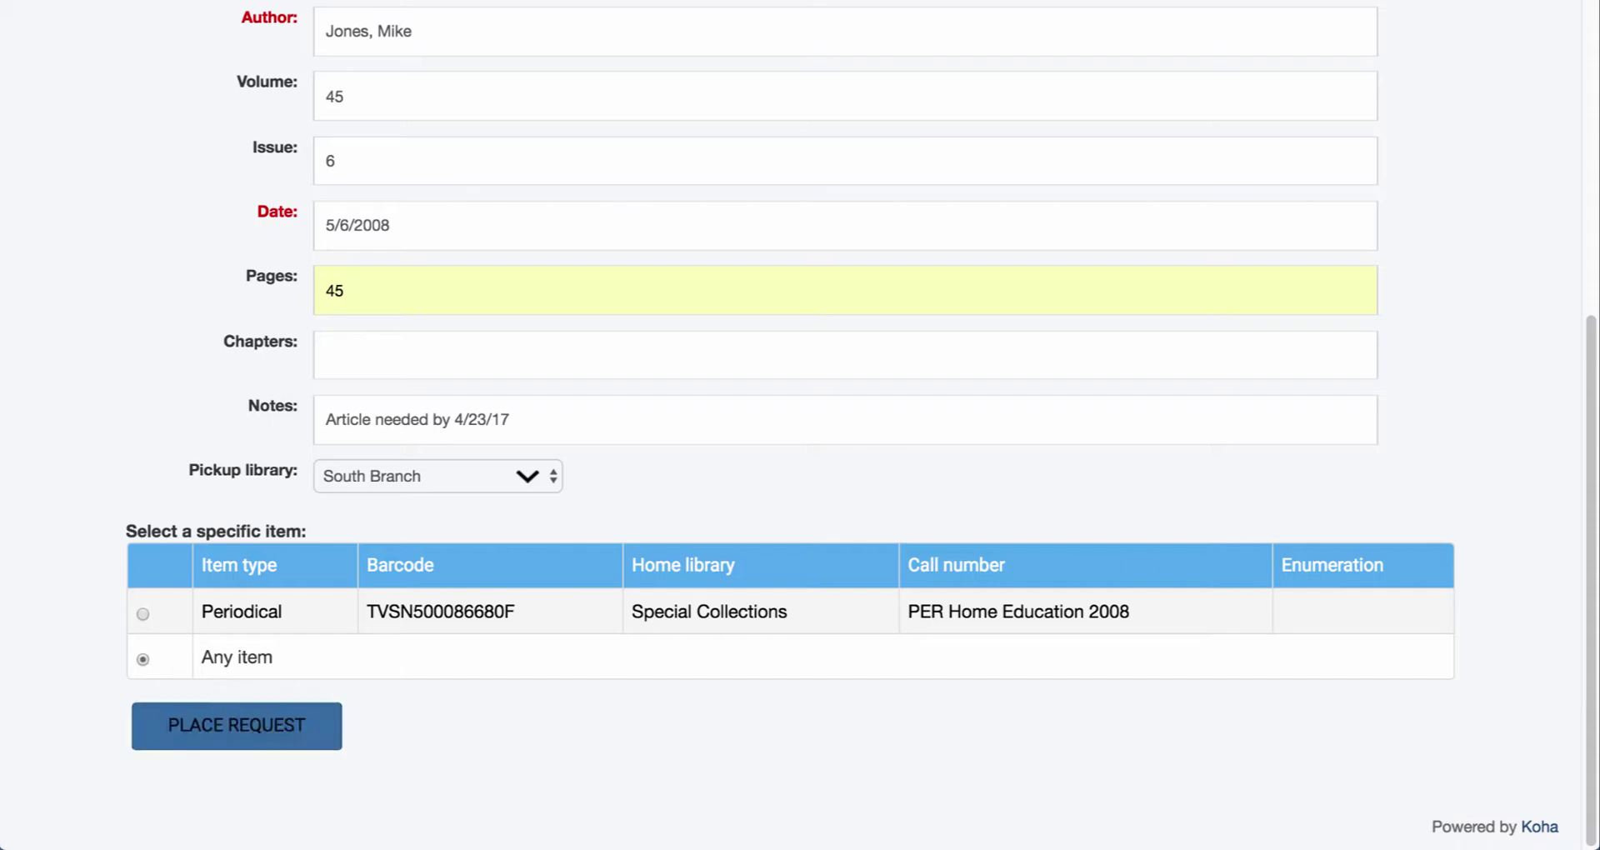
left_click(237, 724)
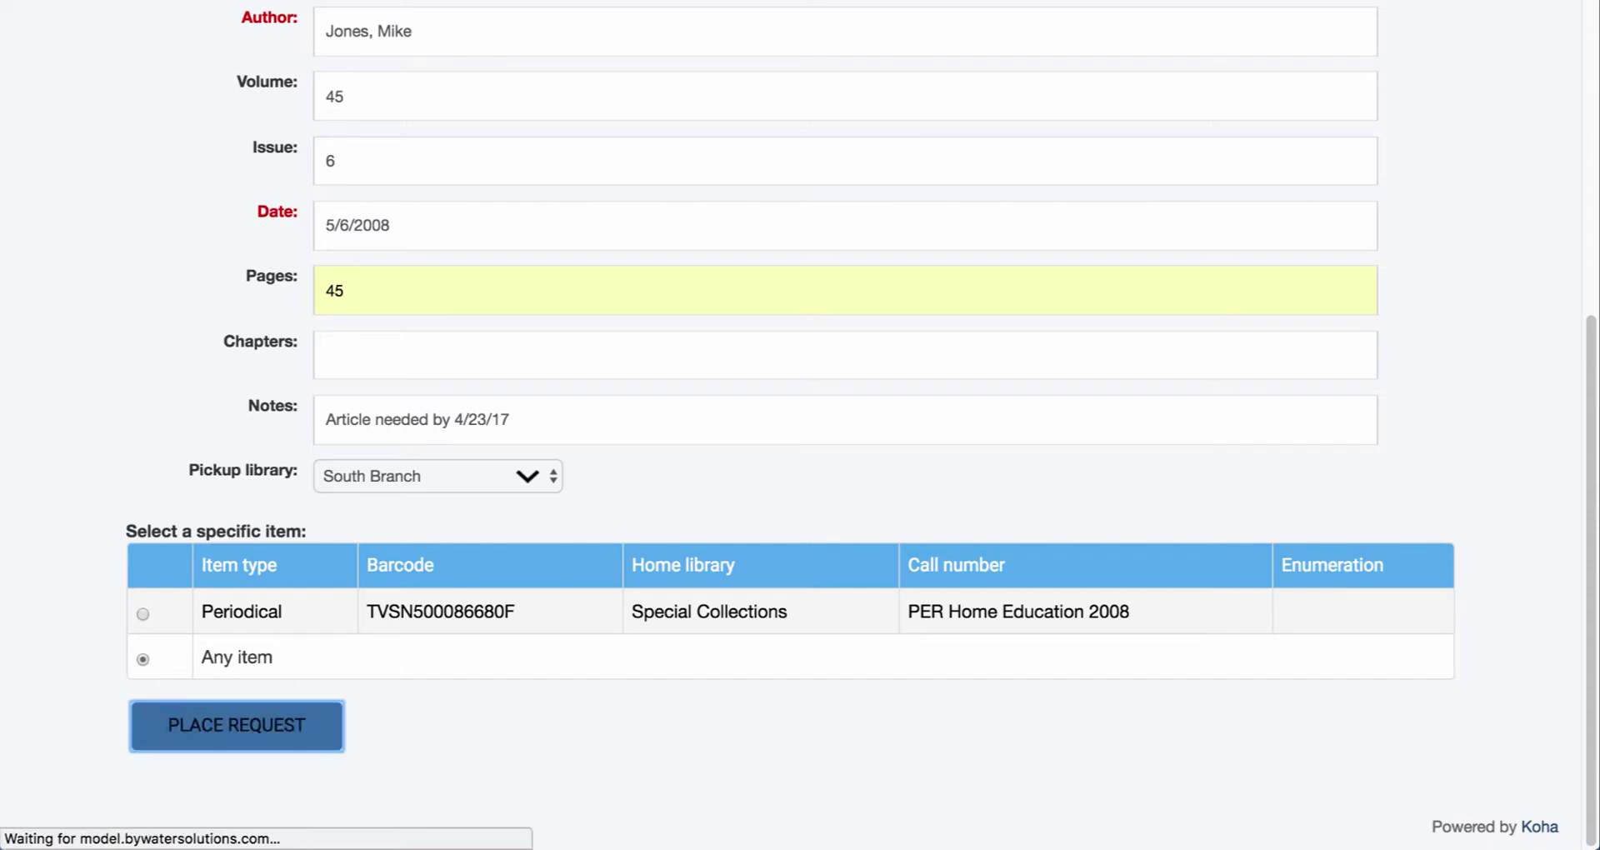
Review the patron's three article requests, with the Home education request Pending at South Branch
scroll(820, 417, "down", 2)
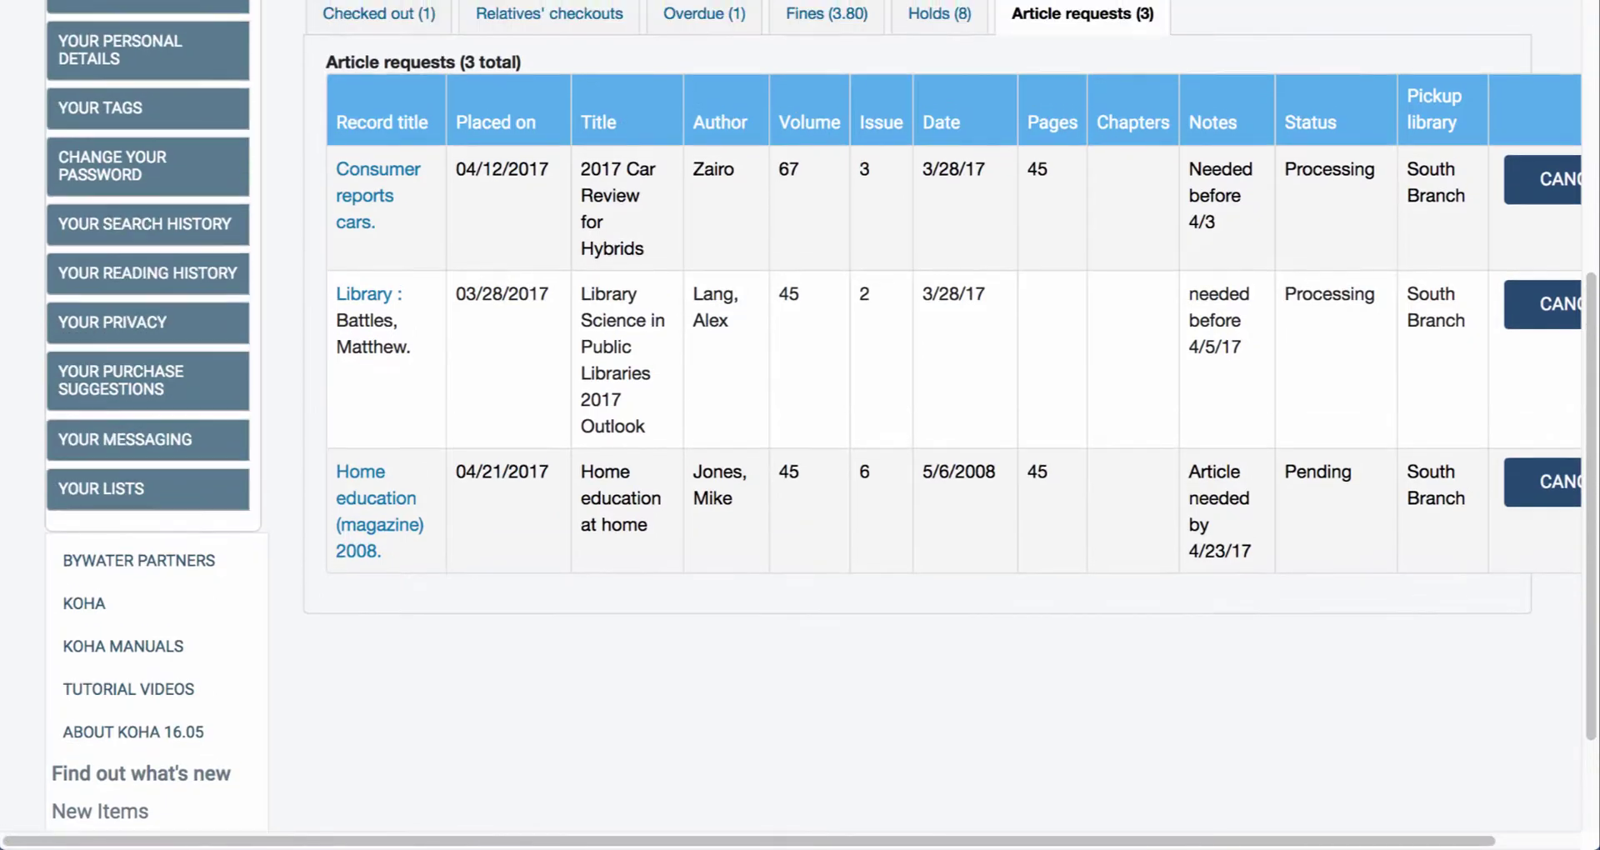
scroll(821, 416, "up", 3)
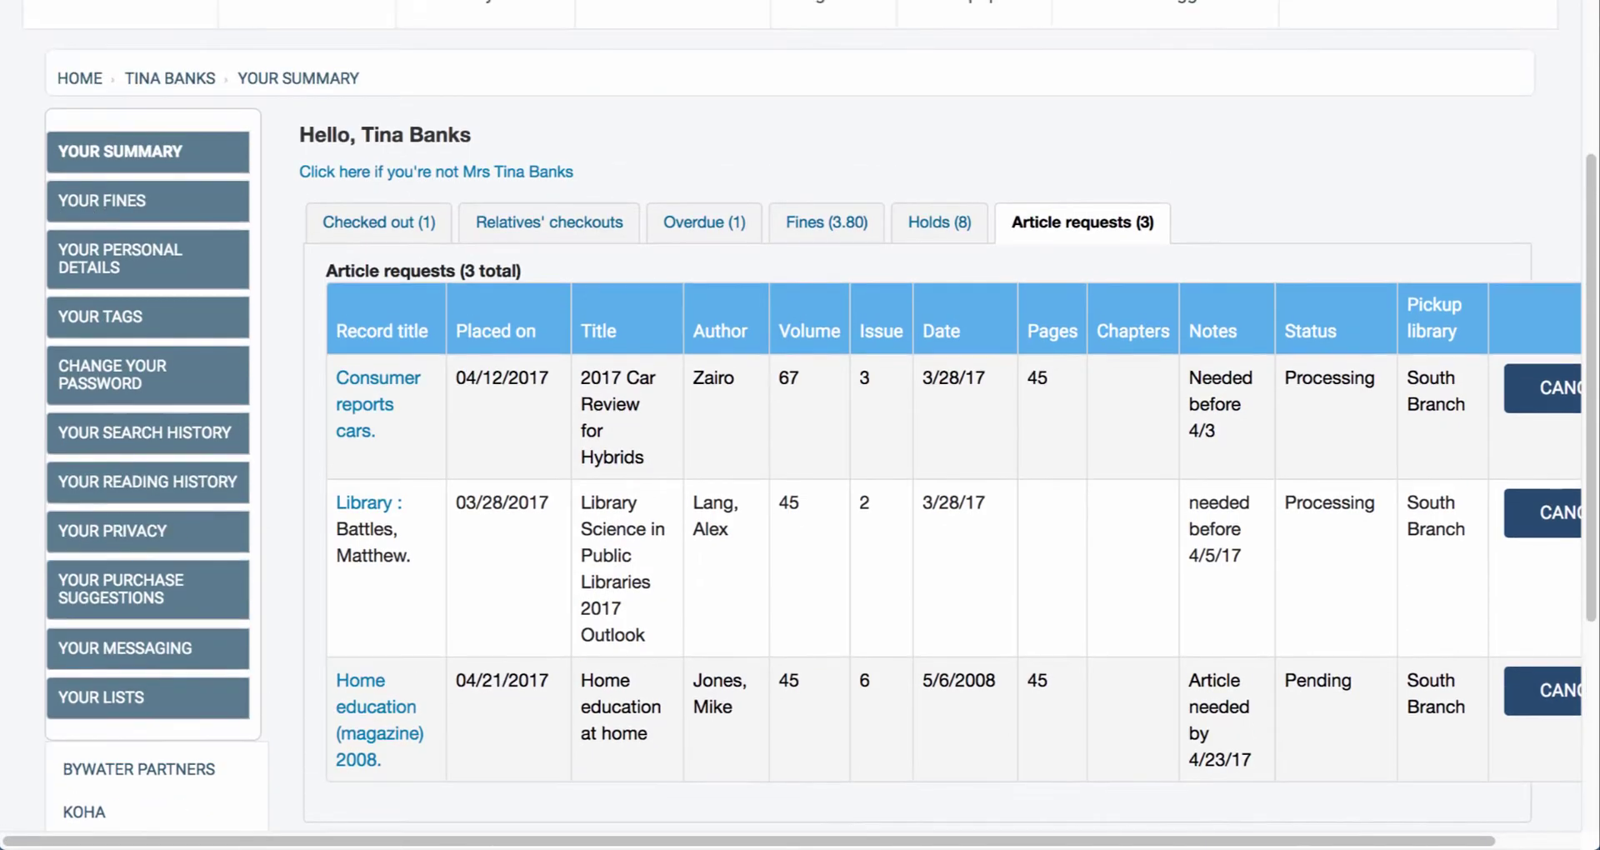
scroll(821, 417, "up", 2)
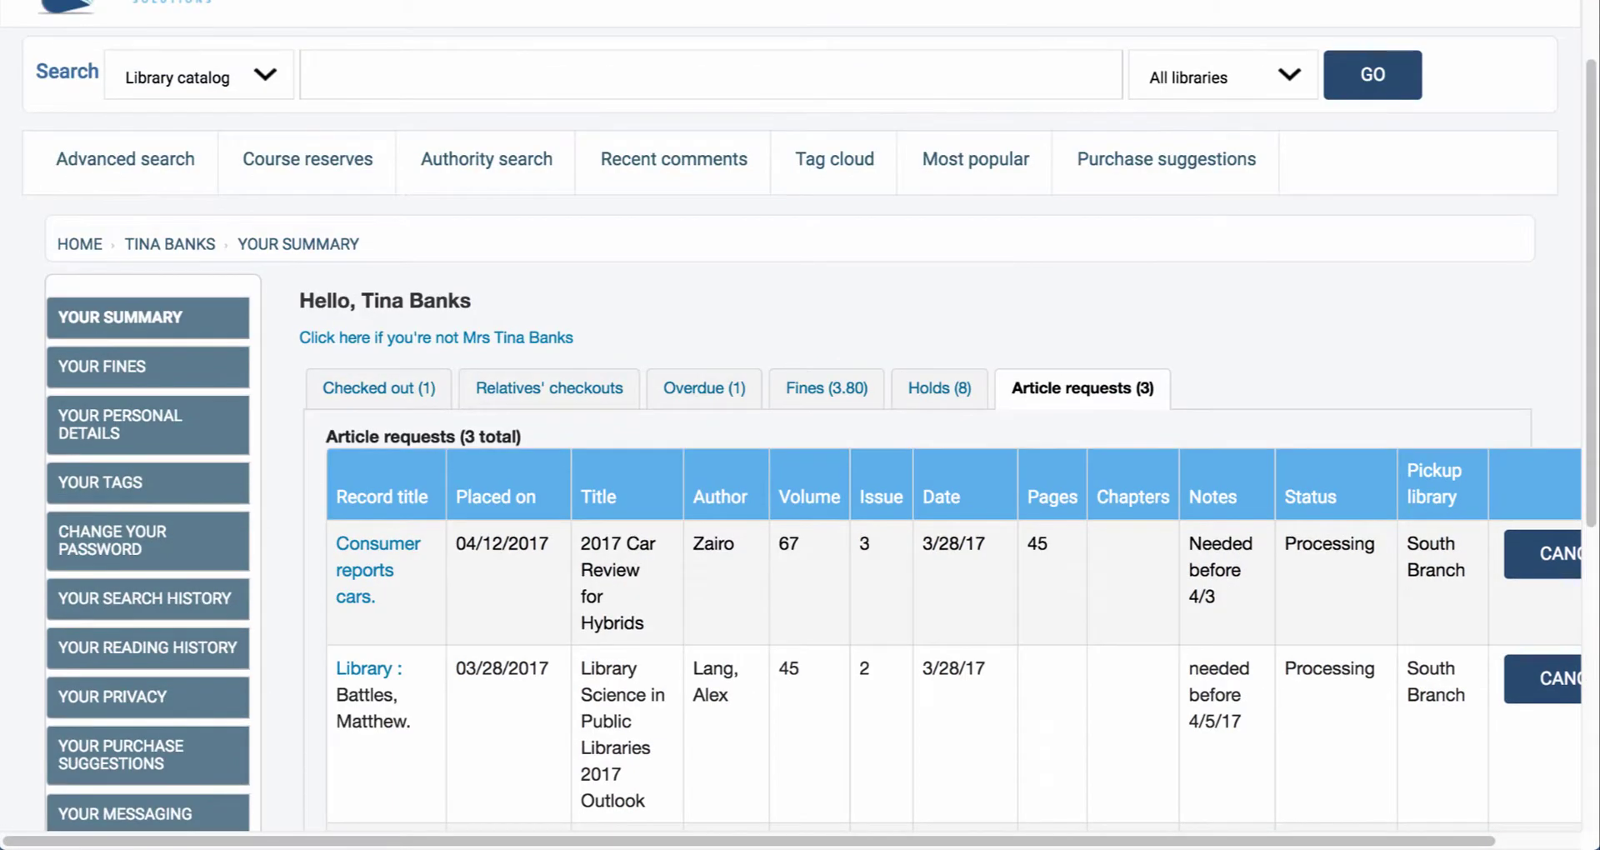
scroll(821, 416, "up", 1)
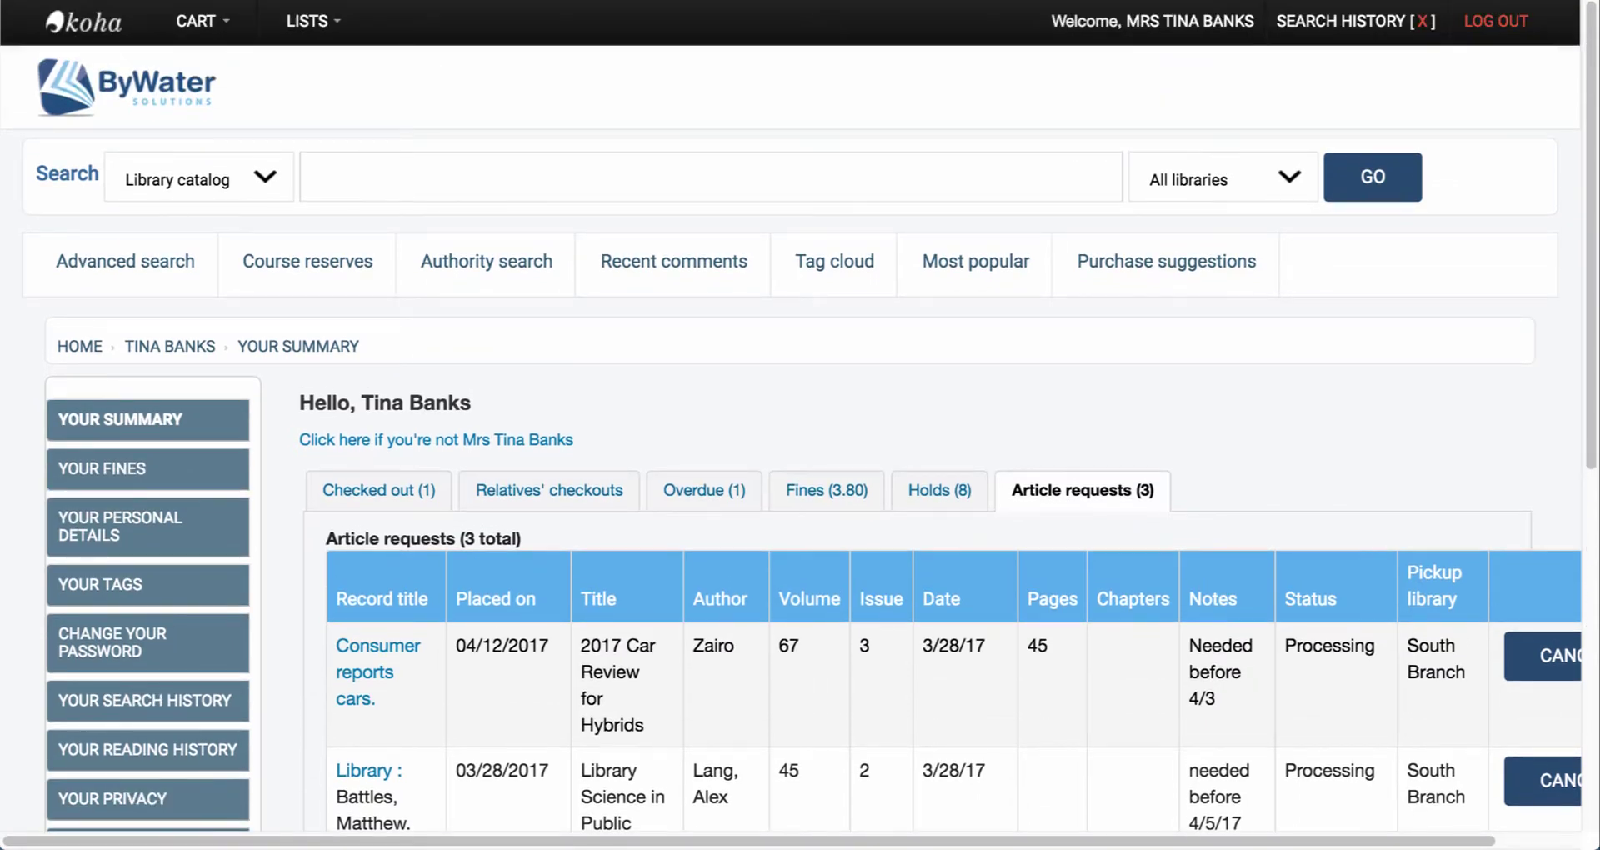
scroll(821, 416, "down", 1)
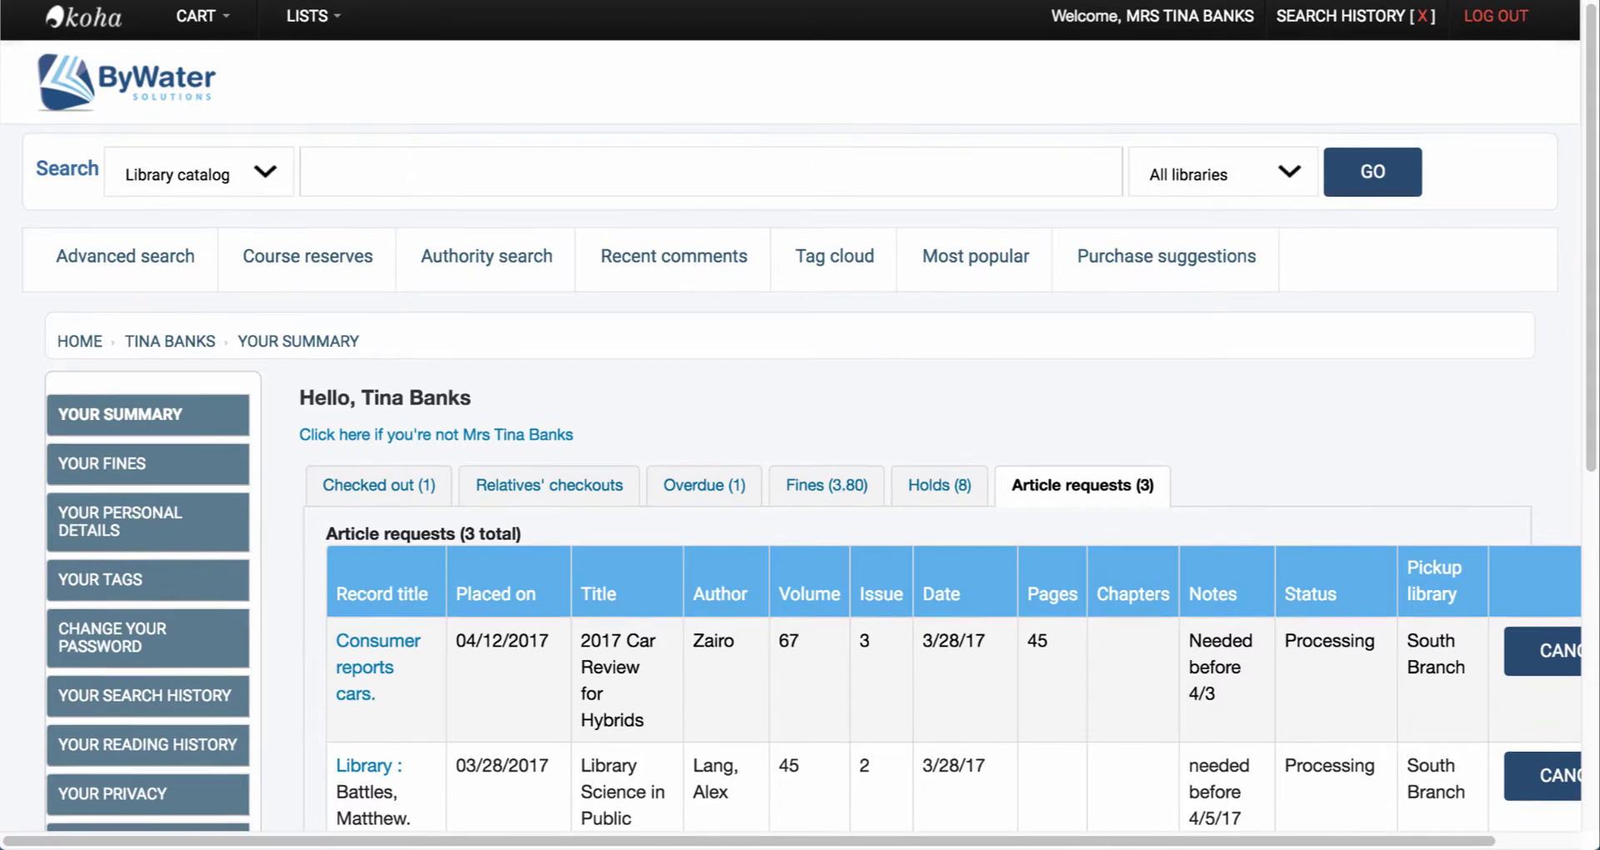
scroll(821, 417, "down", 3)
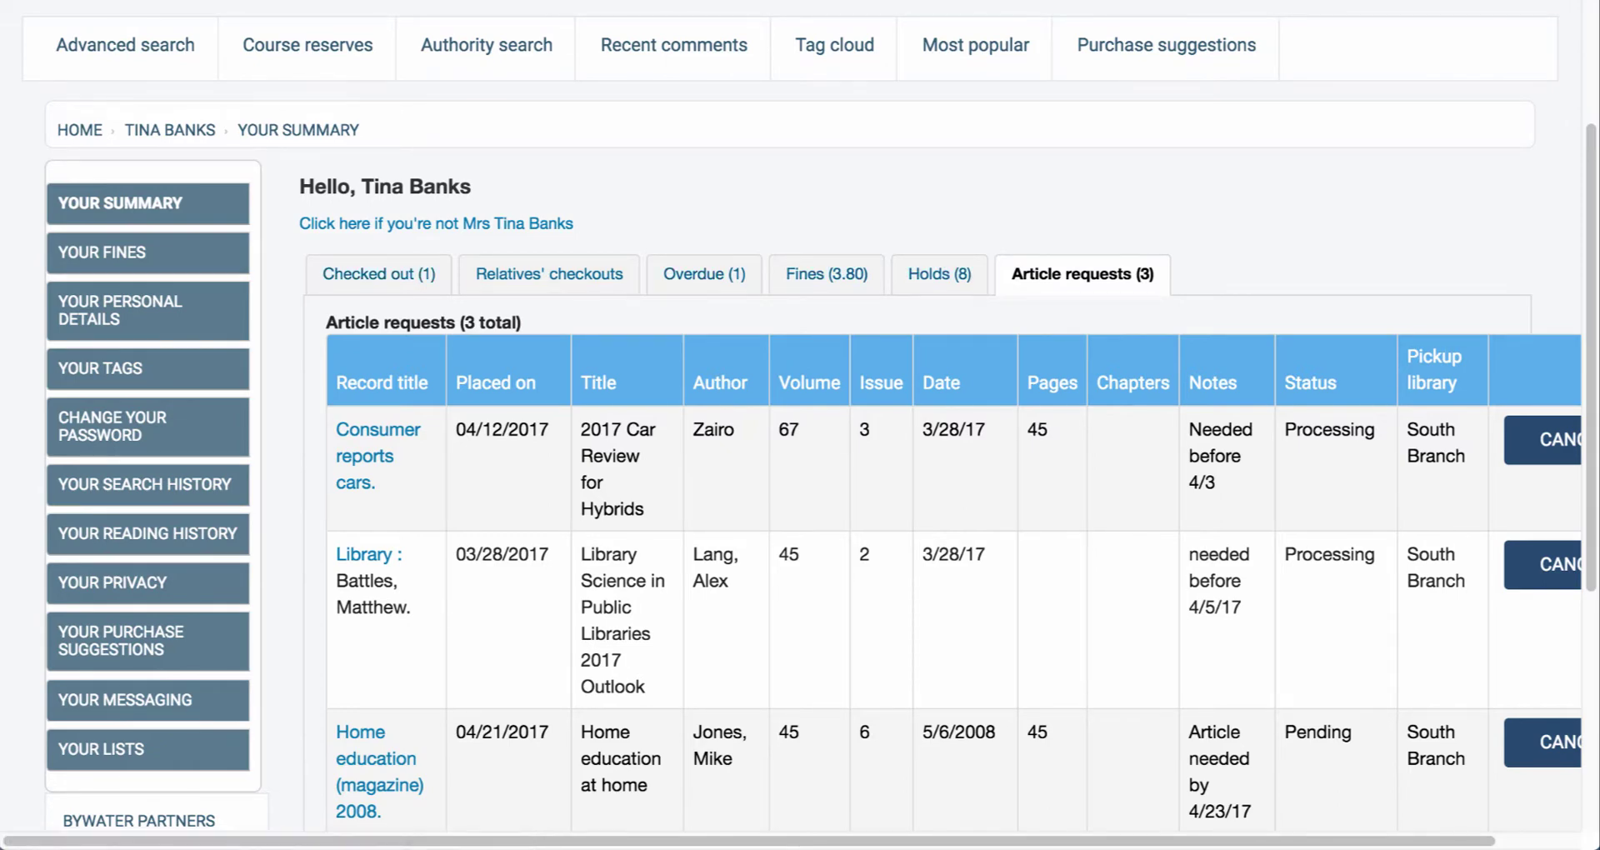
scroll(800, 416, "down", 3)
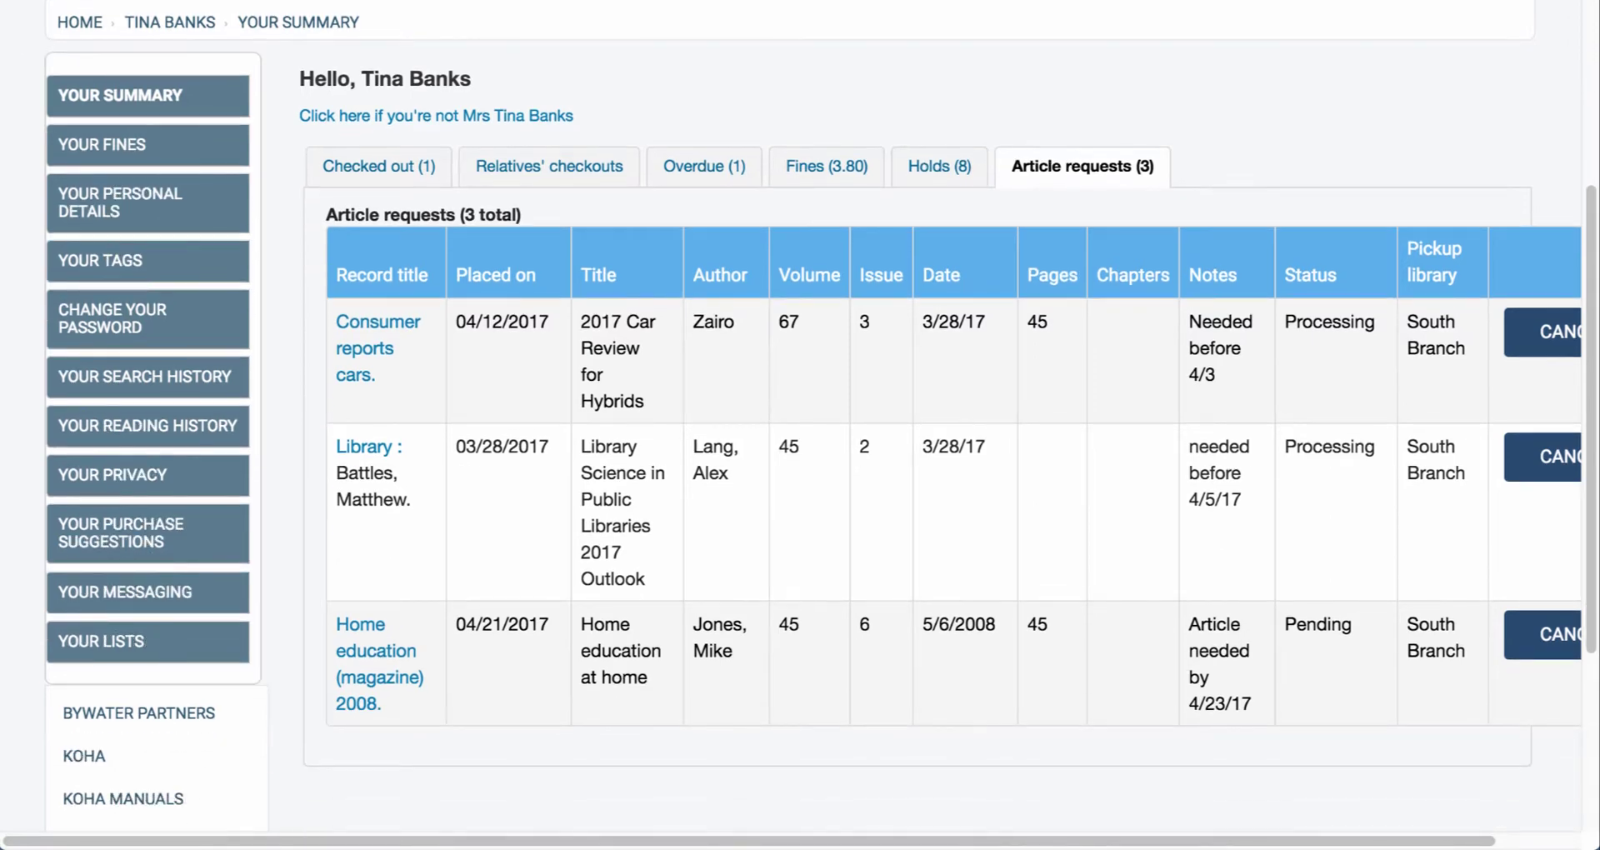
scroll(800, 416, "down", 2)
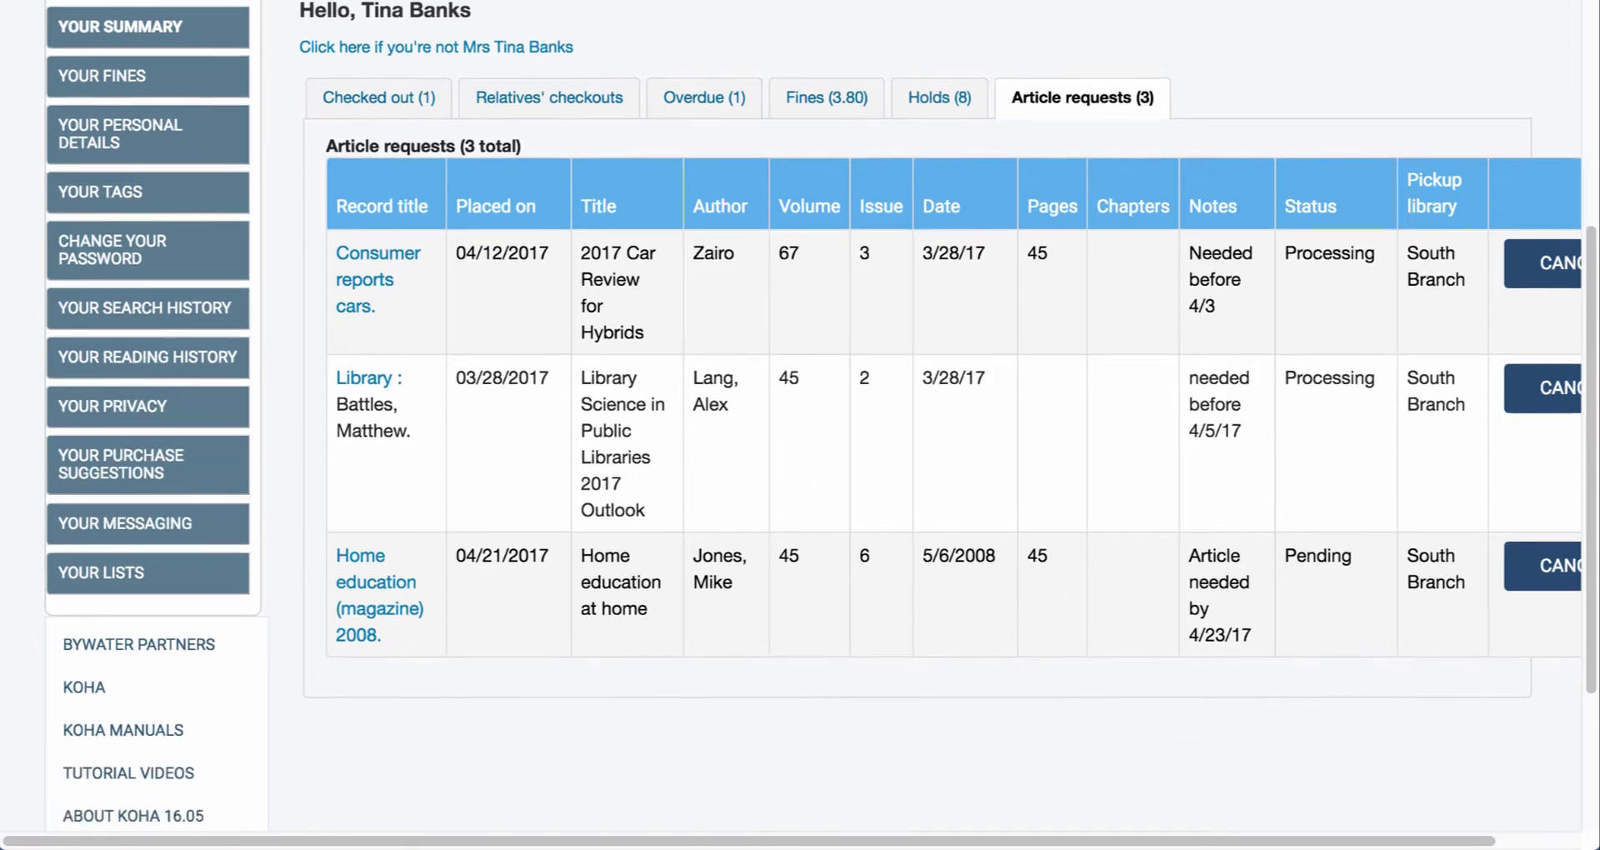
scroll(800, 417, "right", 2)
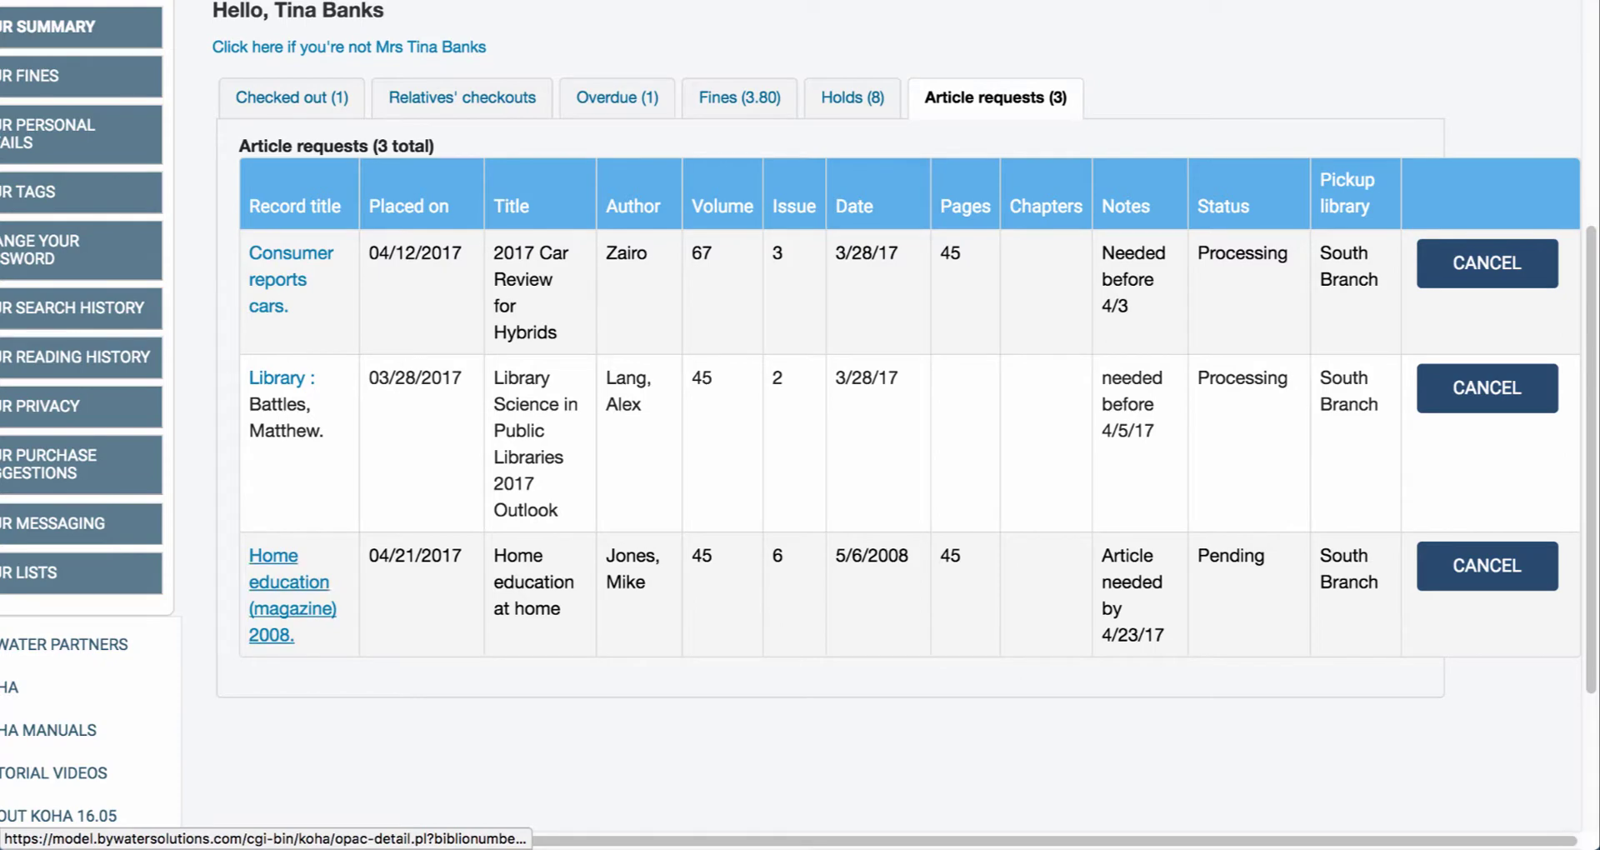
View the Home education record in a new tab, then return to the article requests
right_click(283, 588)
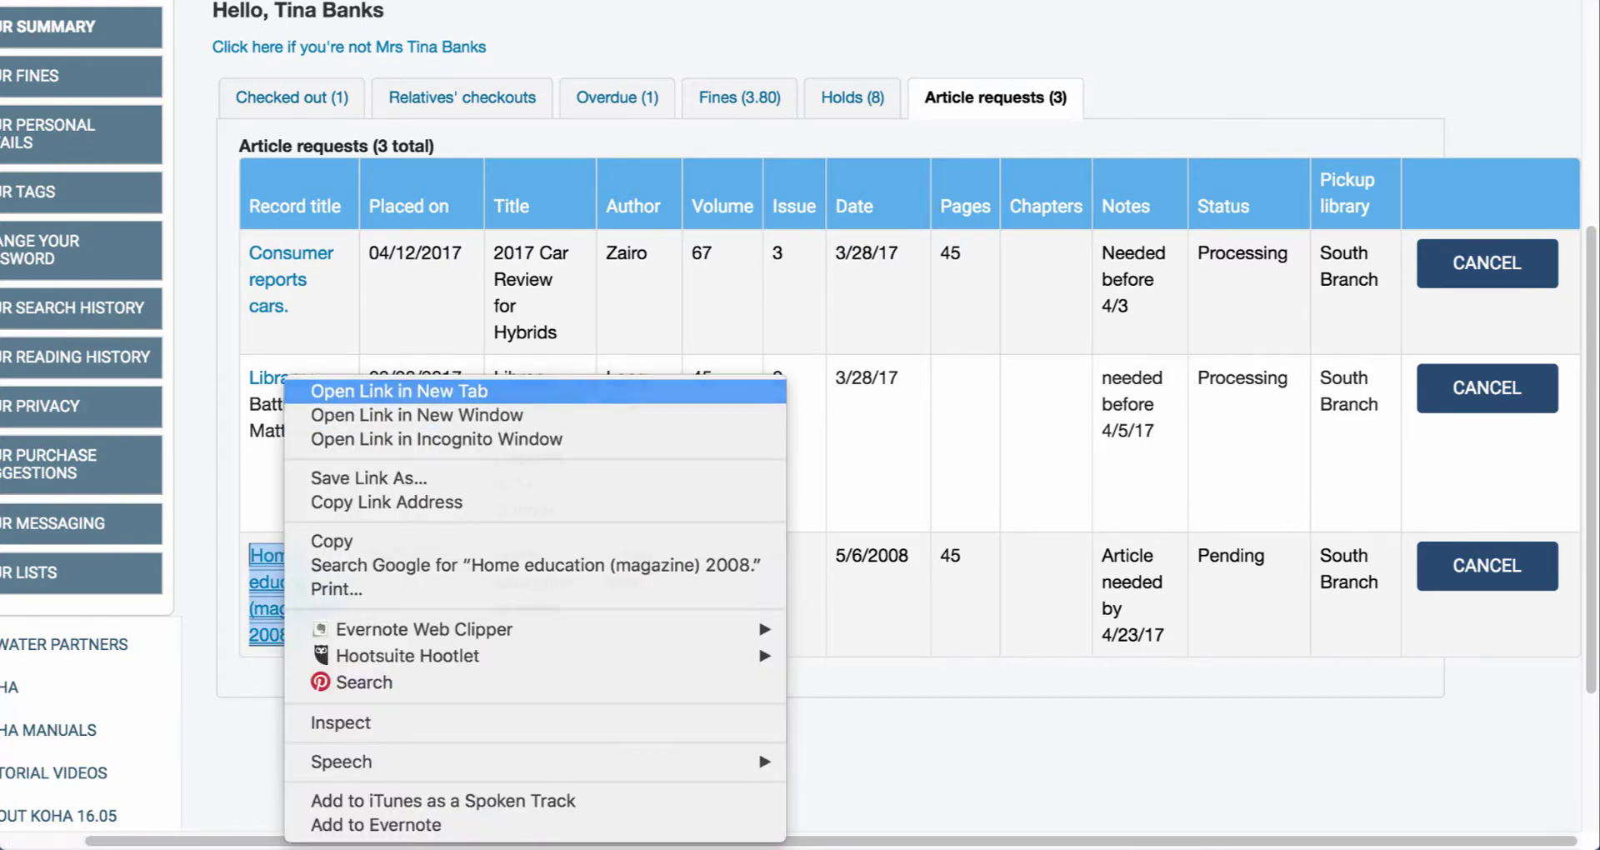
left_click(398, 391)
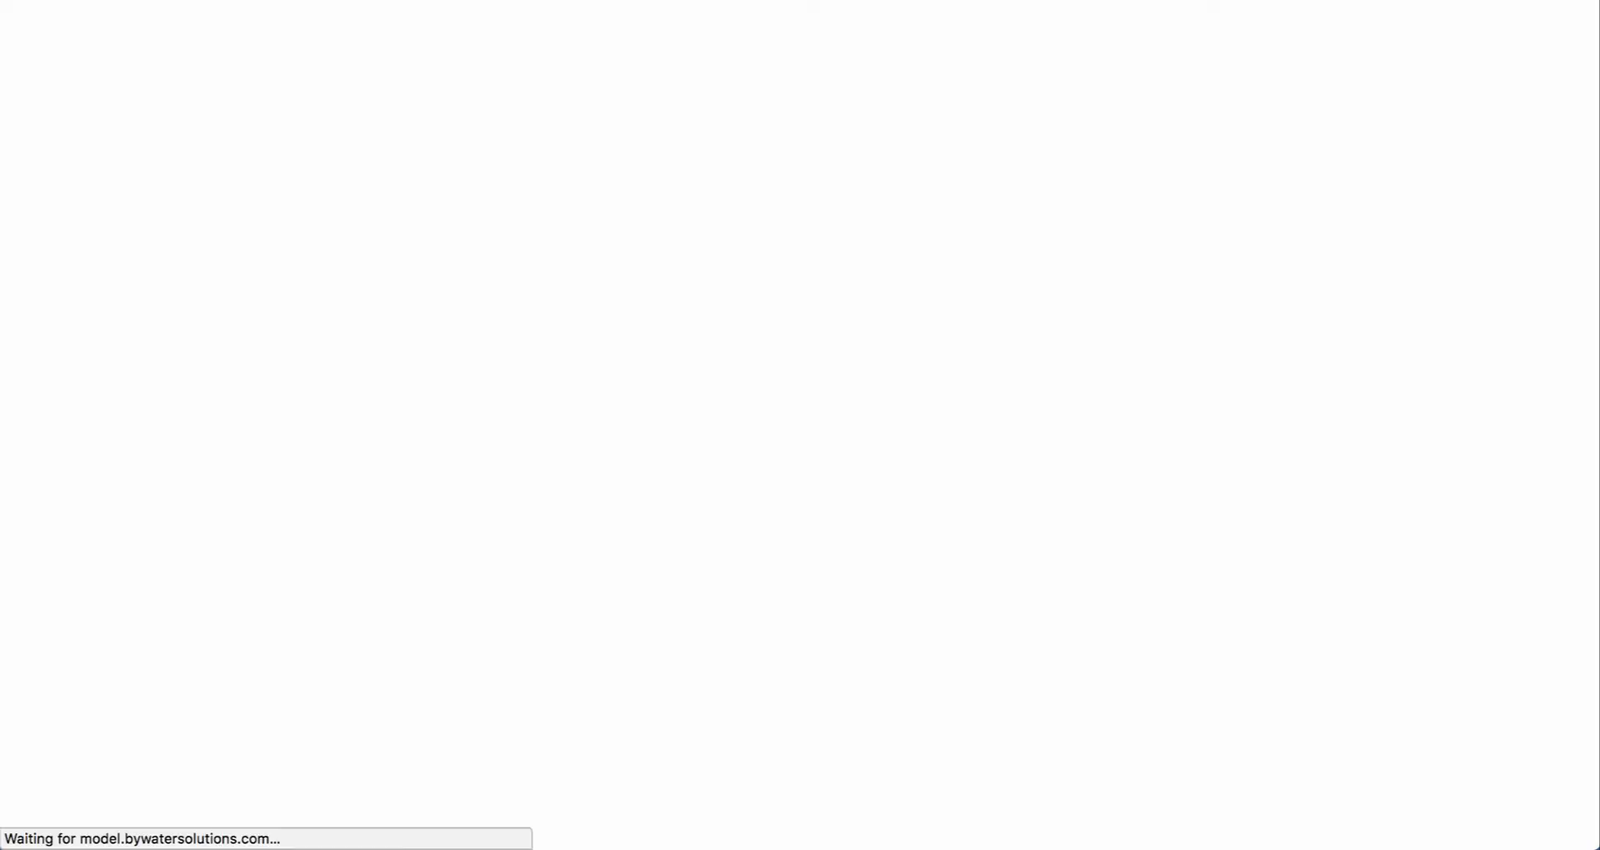
scroll(800, 417, "down", 3)
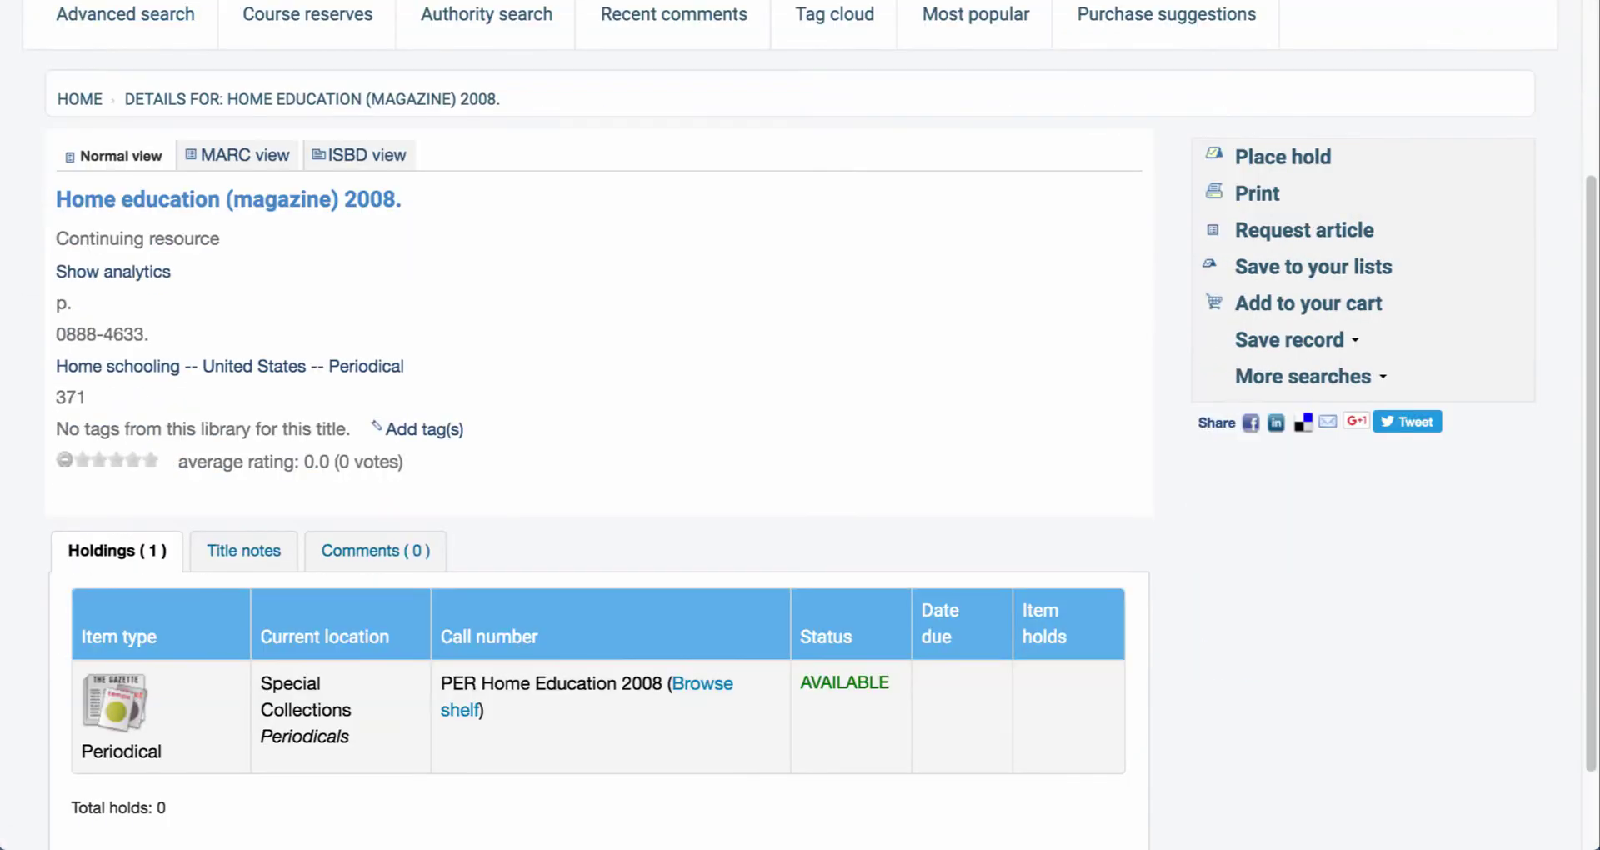
scroll(800, 417, "up", 2)
key("alt+Left")
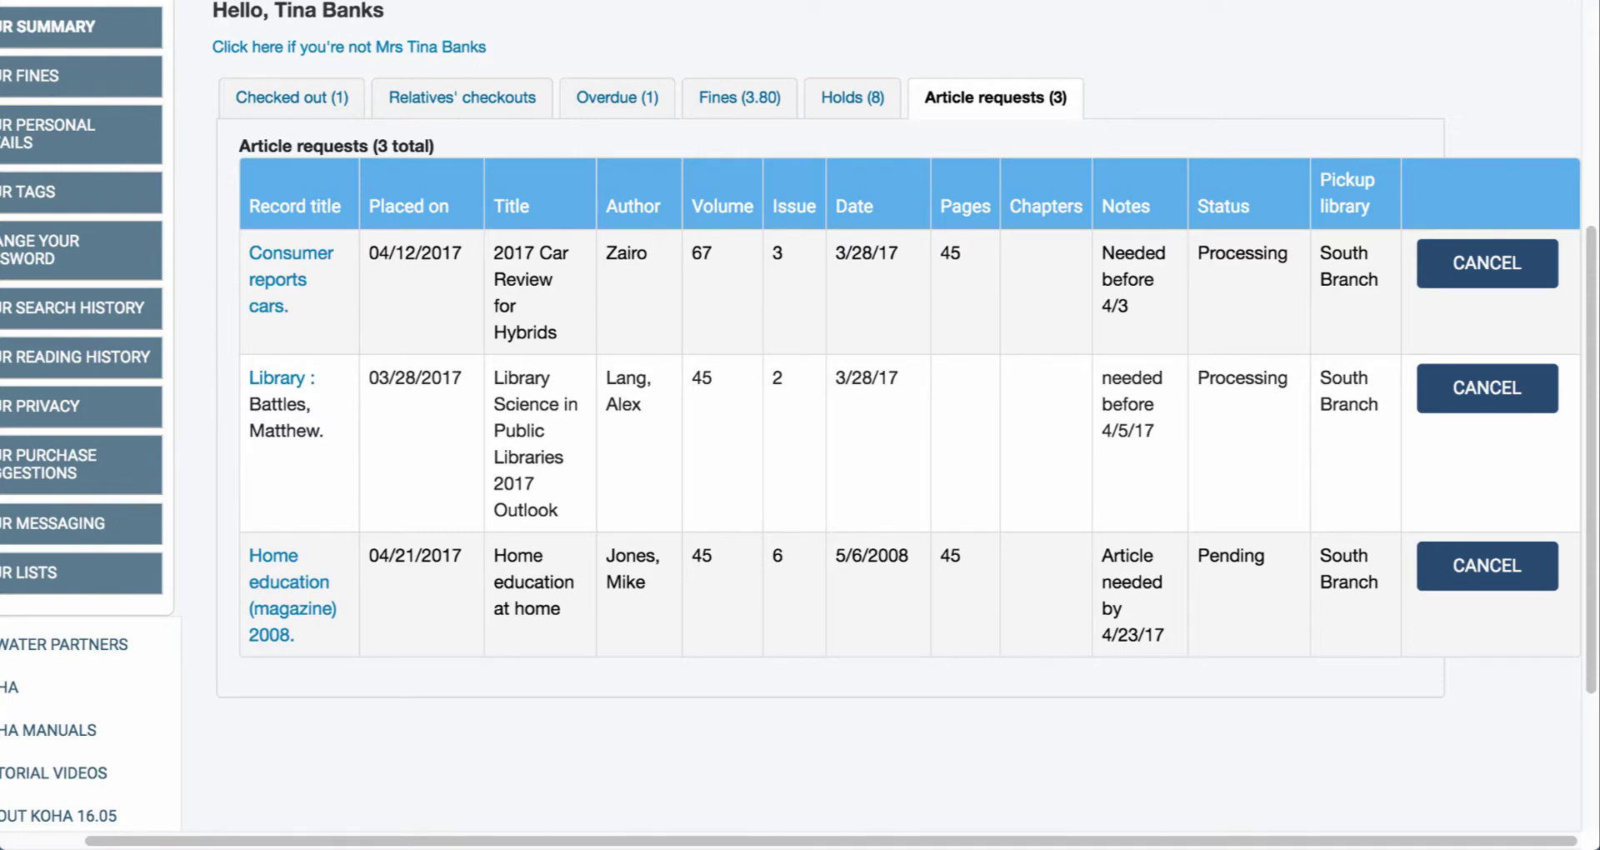
Highlight the request's 04/21/2017 date, its note, Pending status, and the other request's Processing status
left_click_drag(368, 555, 560, 609)
left_click_drag(1100, 555, 1165, 635)
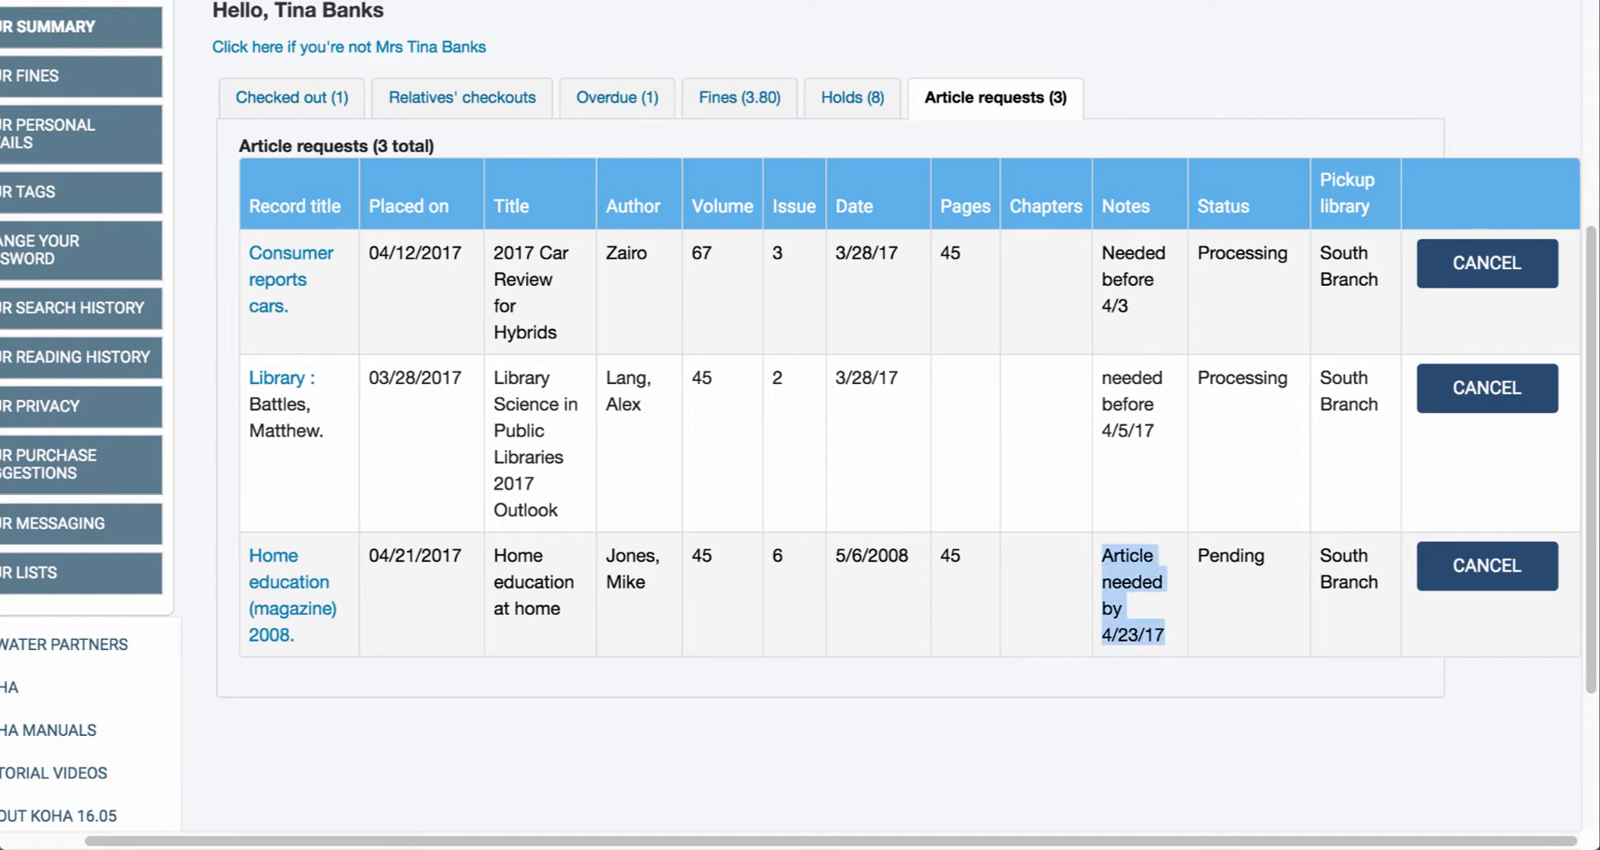
left_click_drag(1265, 556, 1198, 556)
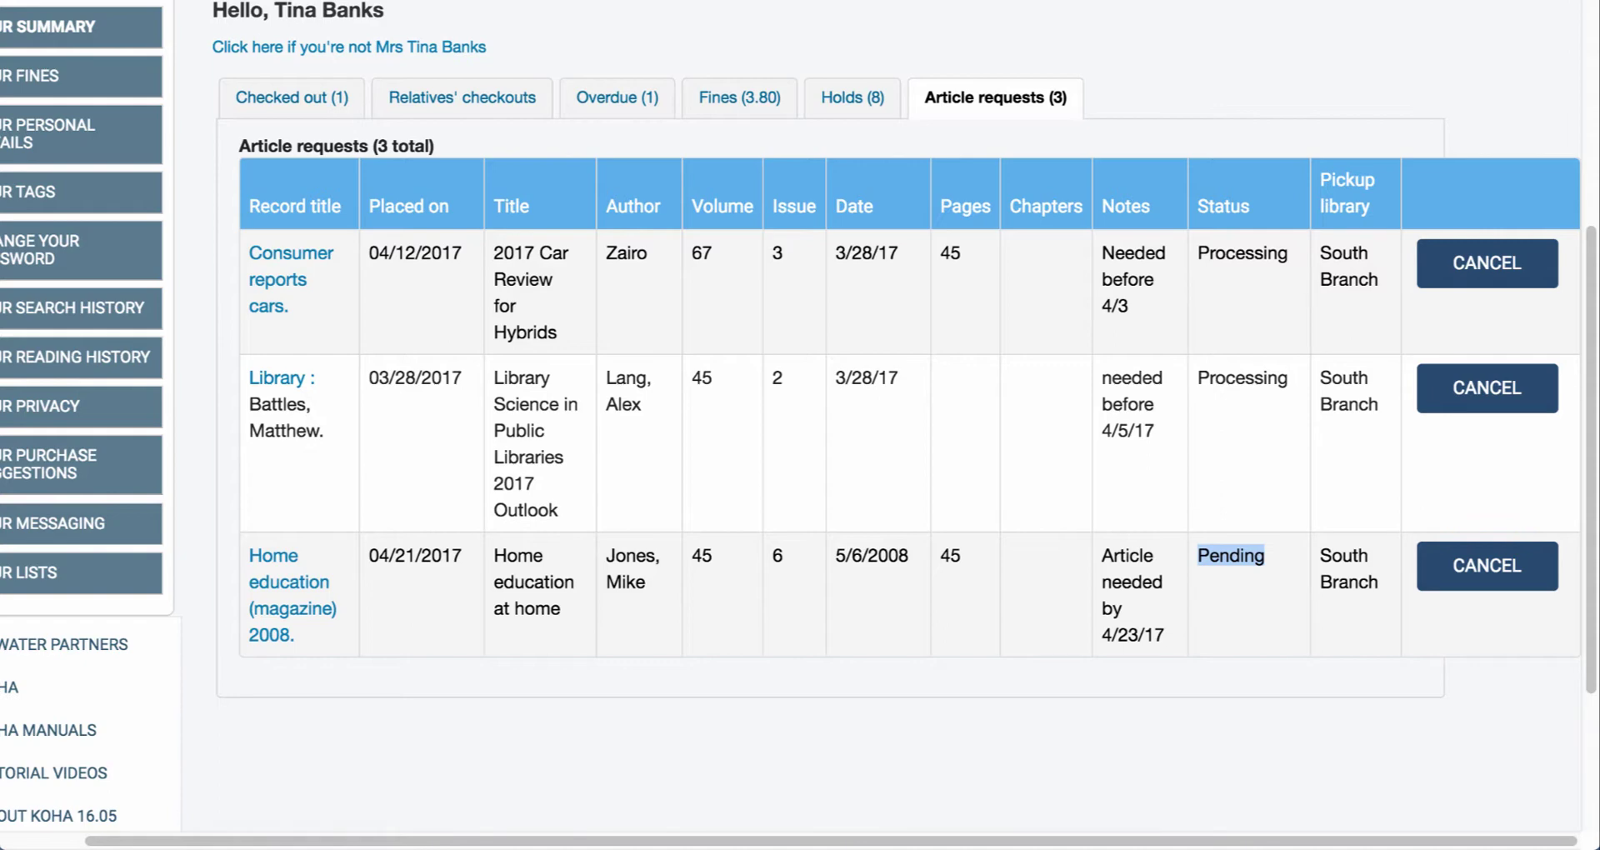
left_click_drag(1198, 378, 1288, 377)
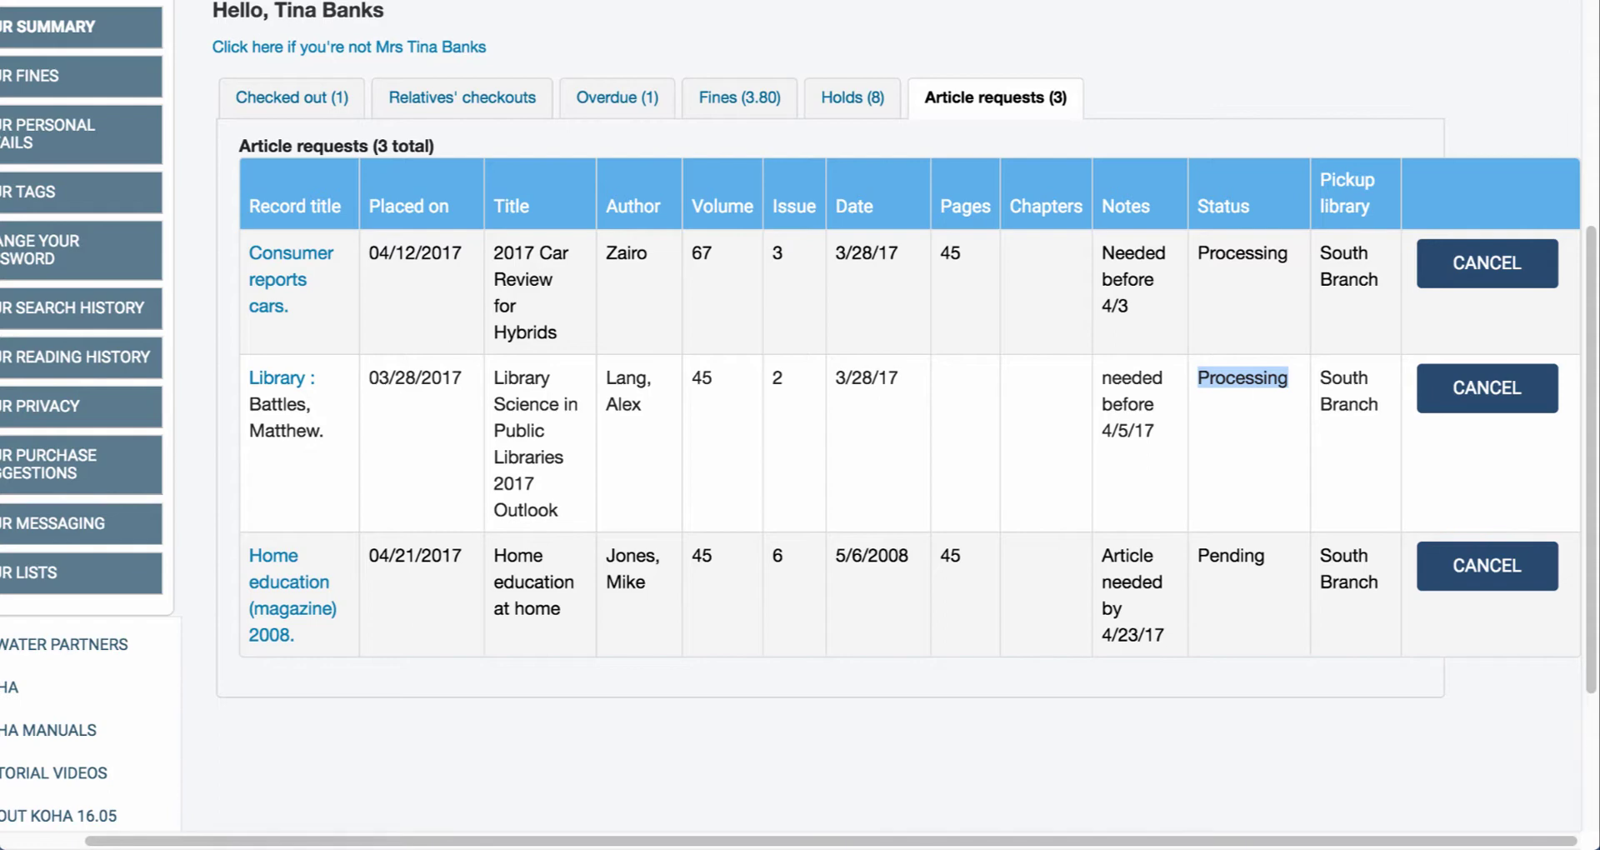
scroll(800, 416, "up", 5)
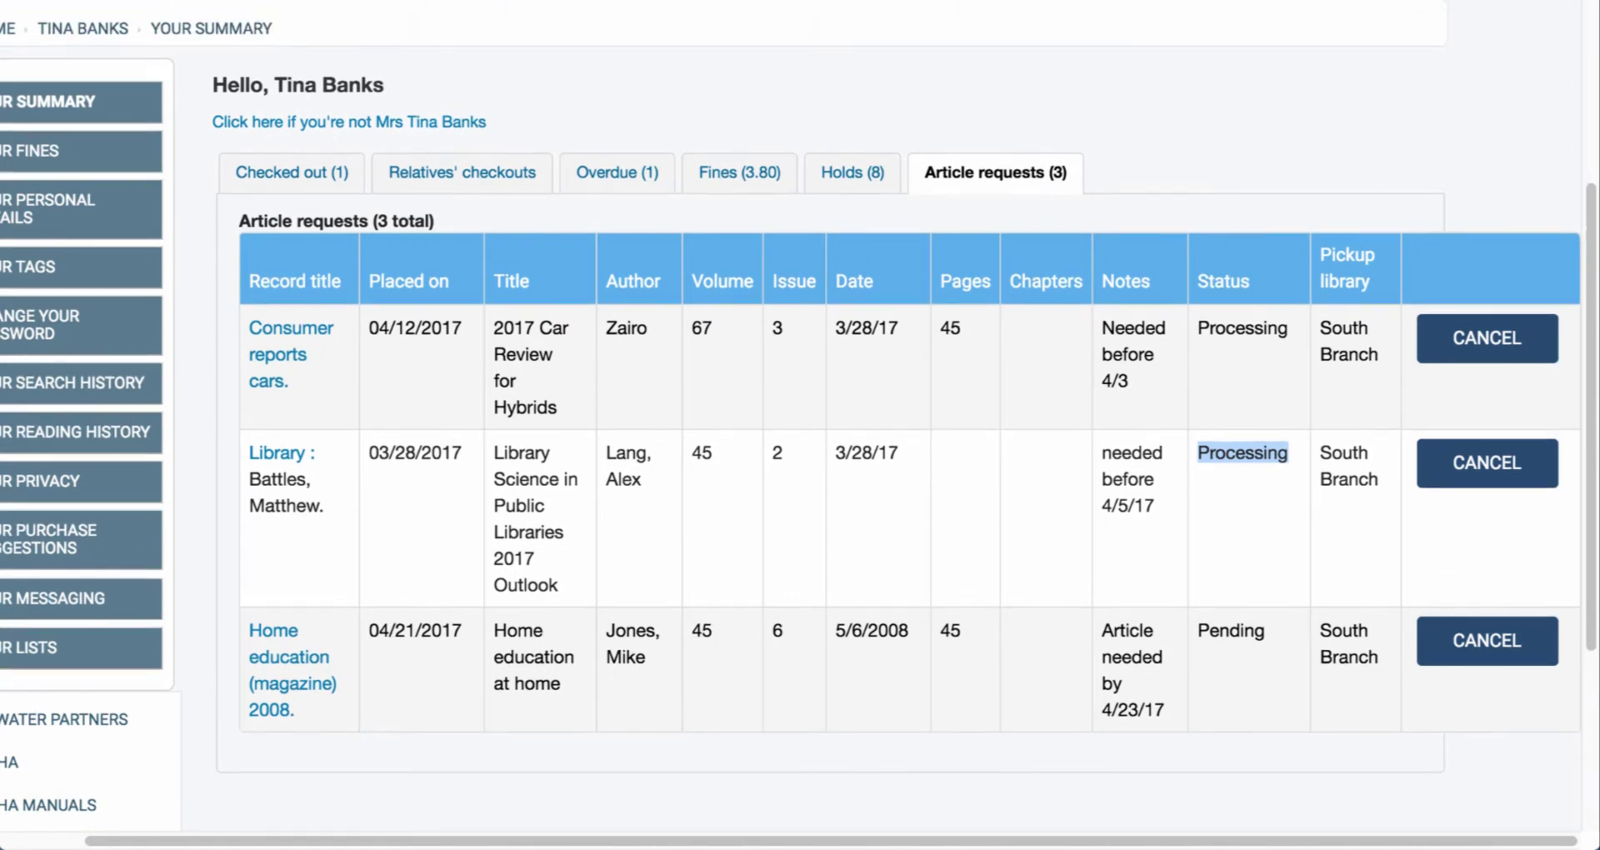
scroll(800, 416, "up", 1)
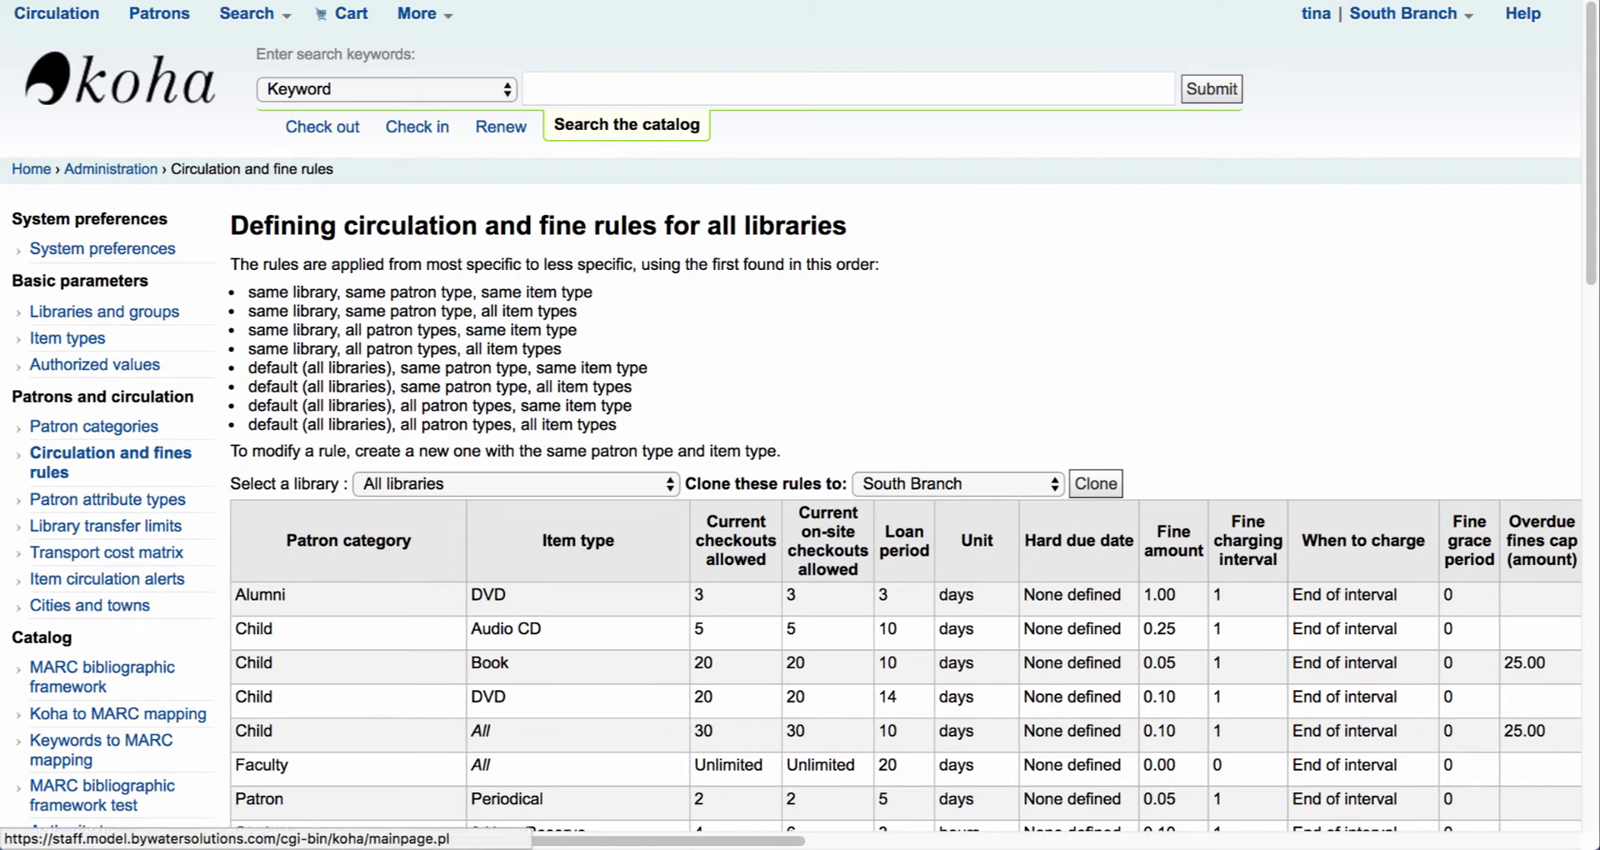
From the staff home page, open the Article requests list from the pending-approval counts
left_click(31, 168)
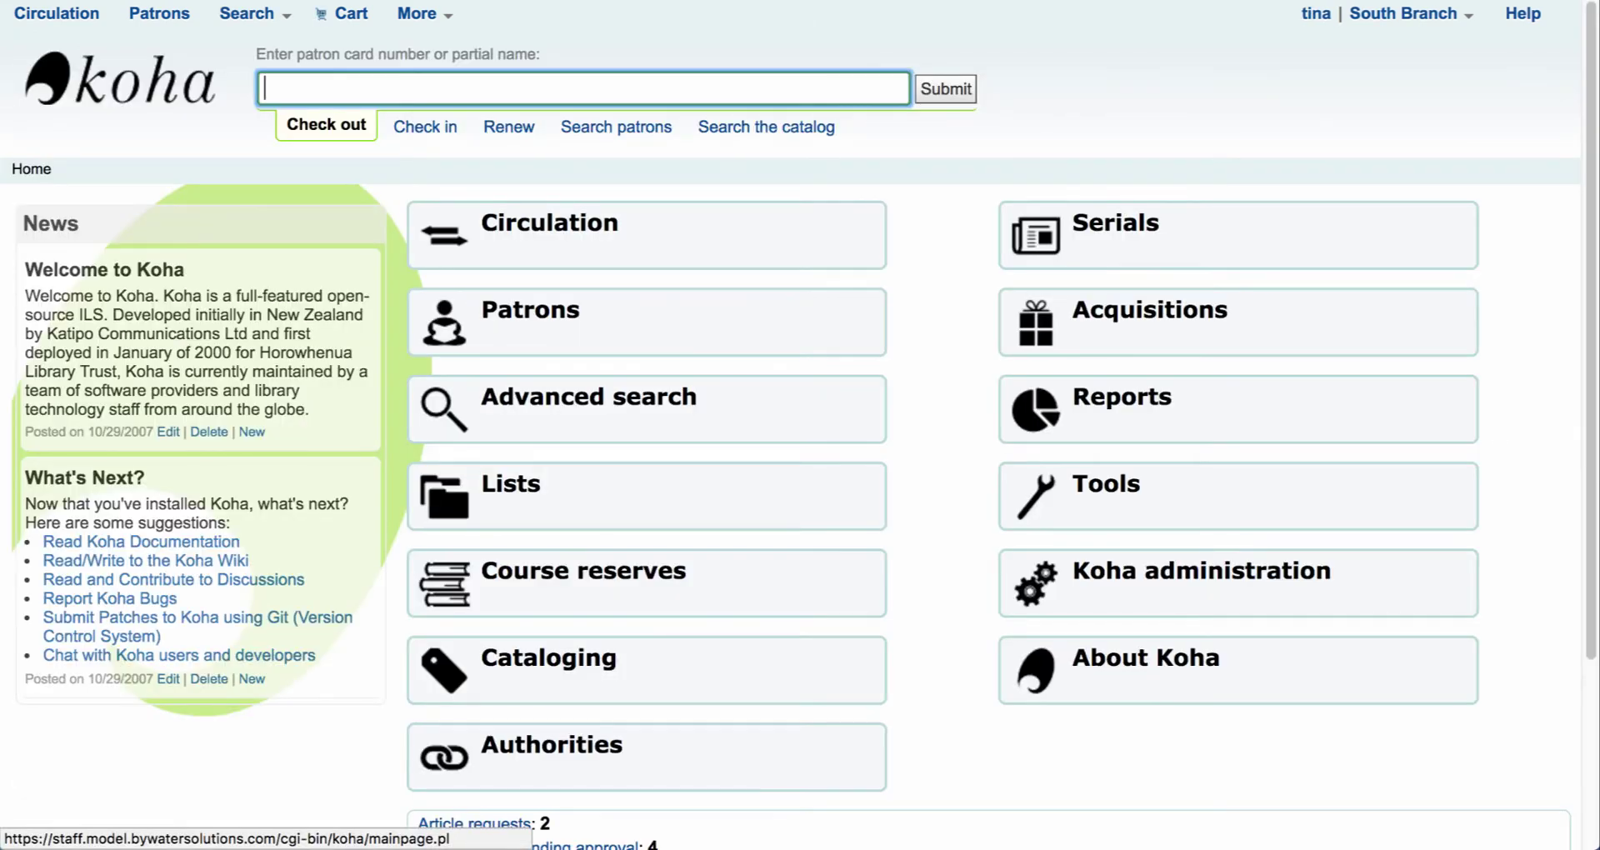
scroll(800, 417, "down", 3)
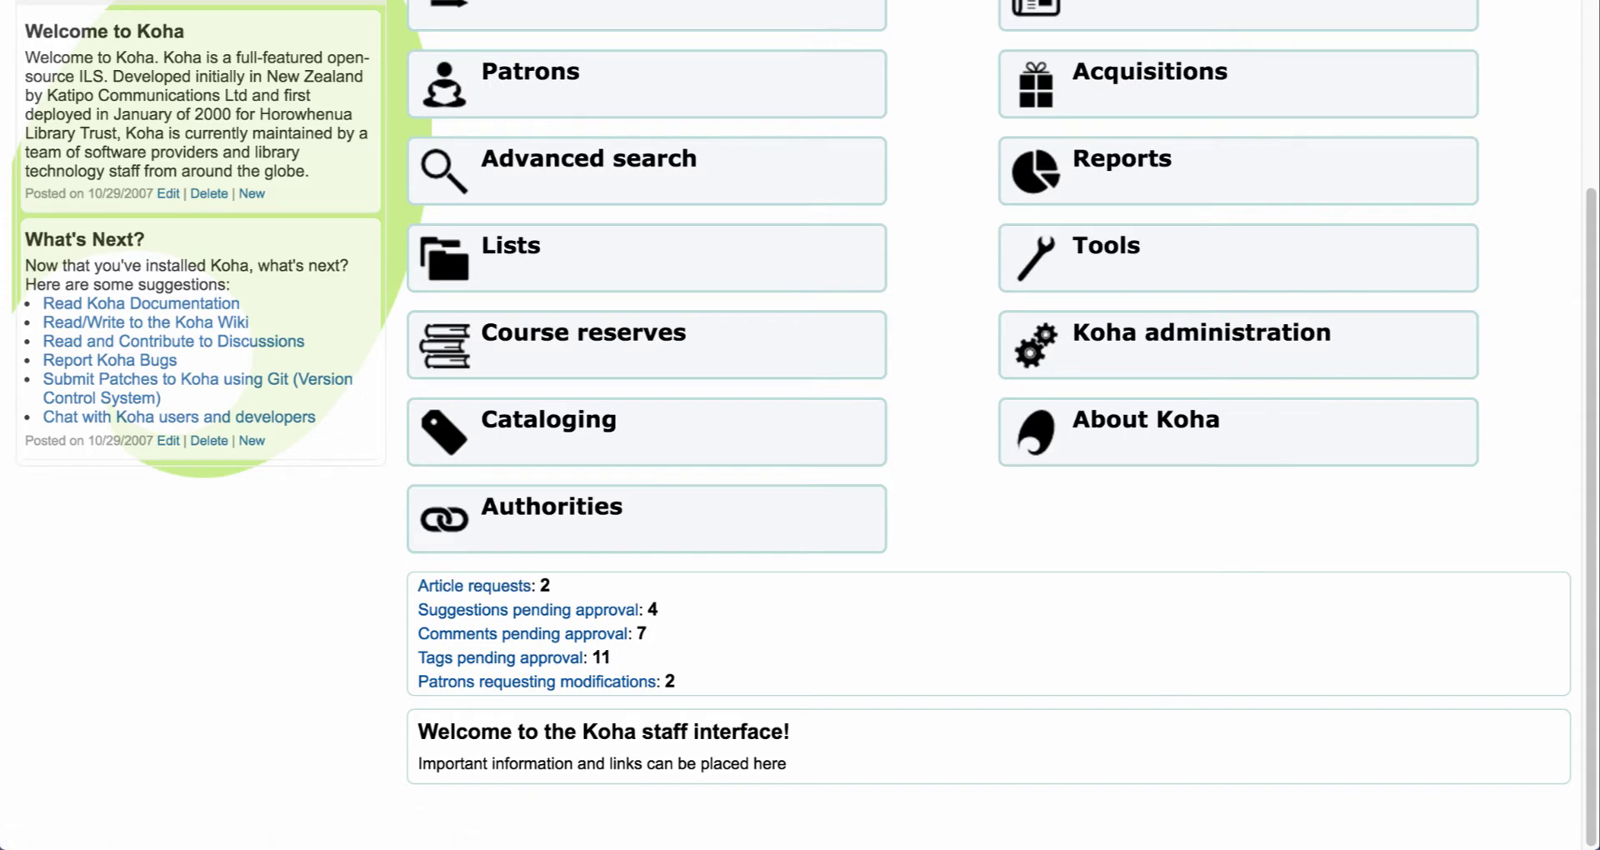
scroll(1233, 242, "up", 3)
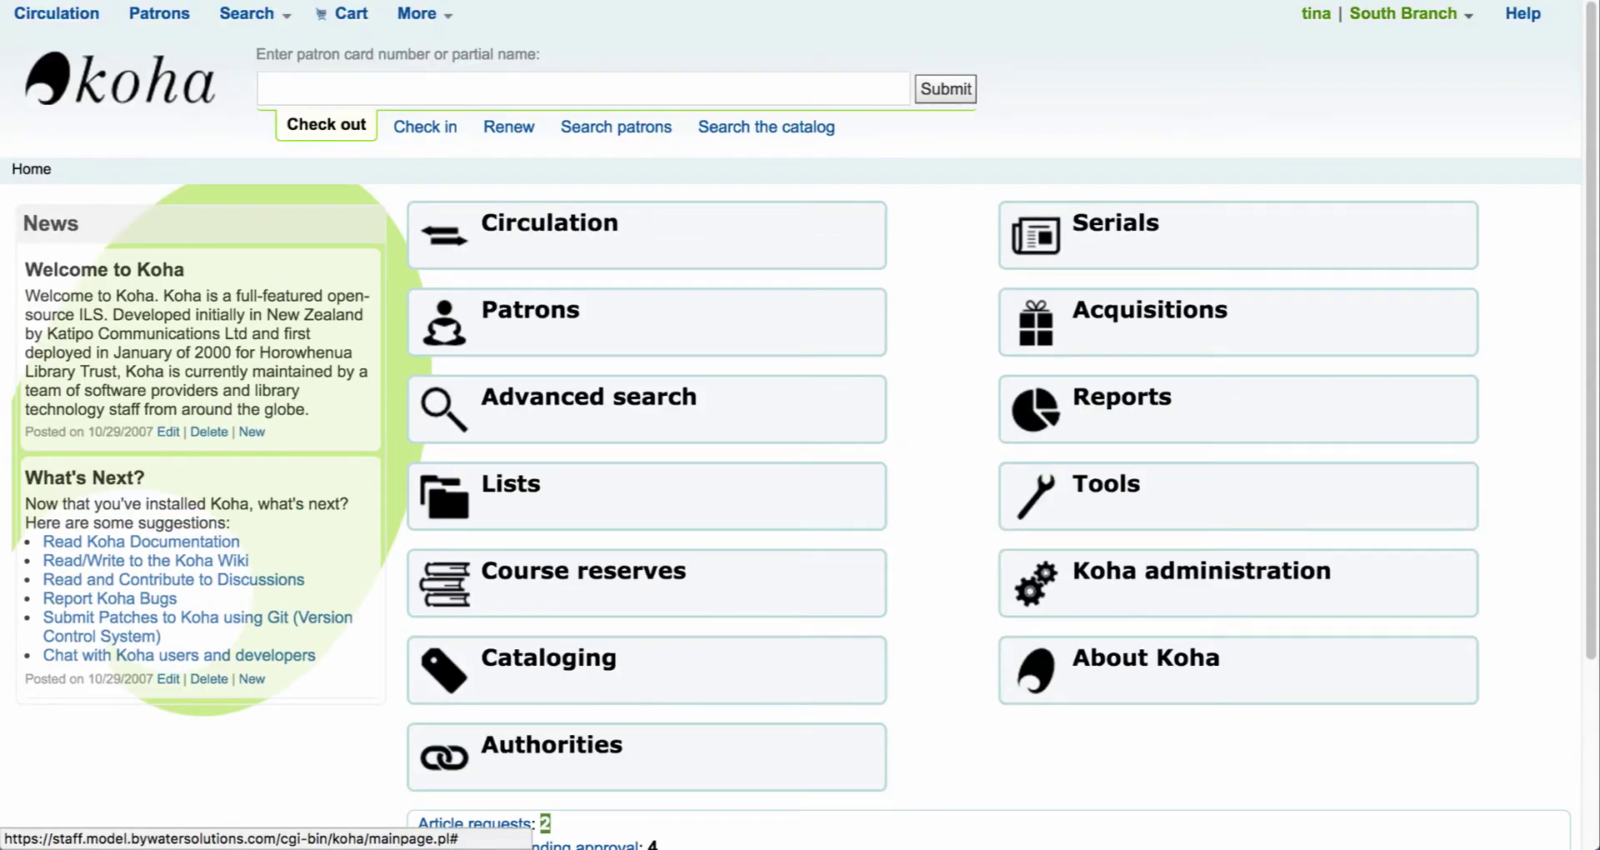
scroll(533, 675, "down", 3)
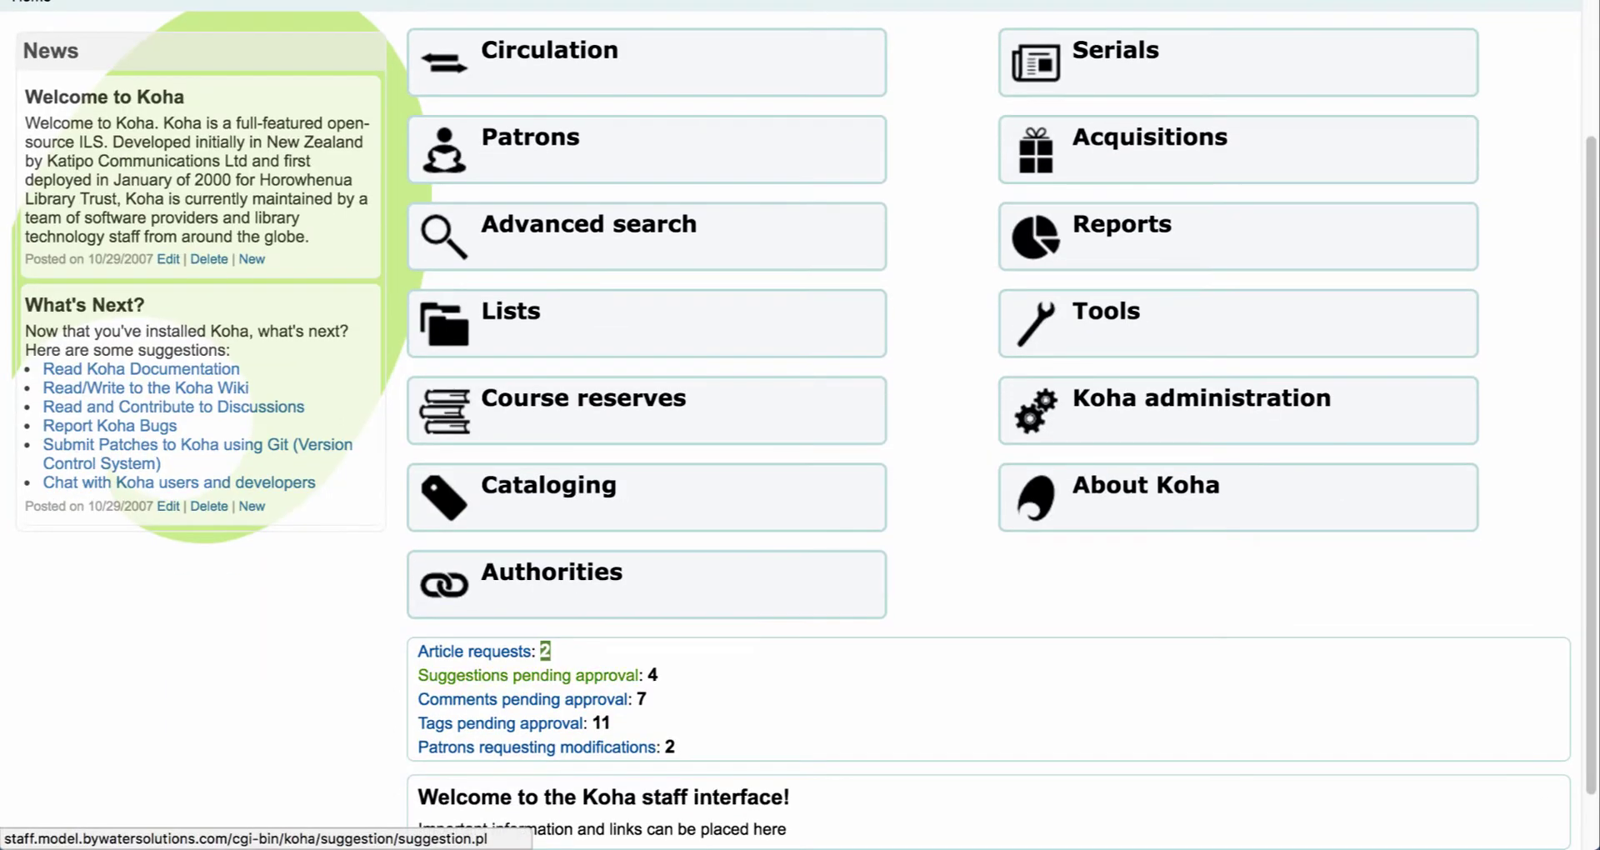
left_click(479, 651)
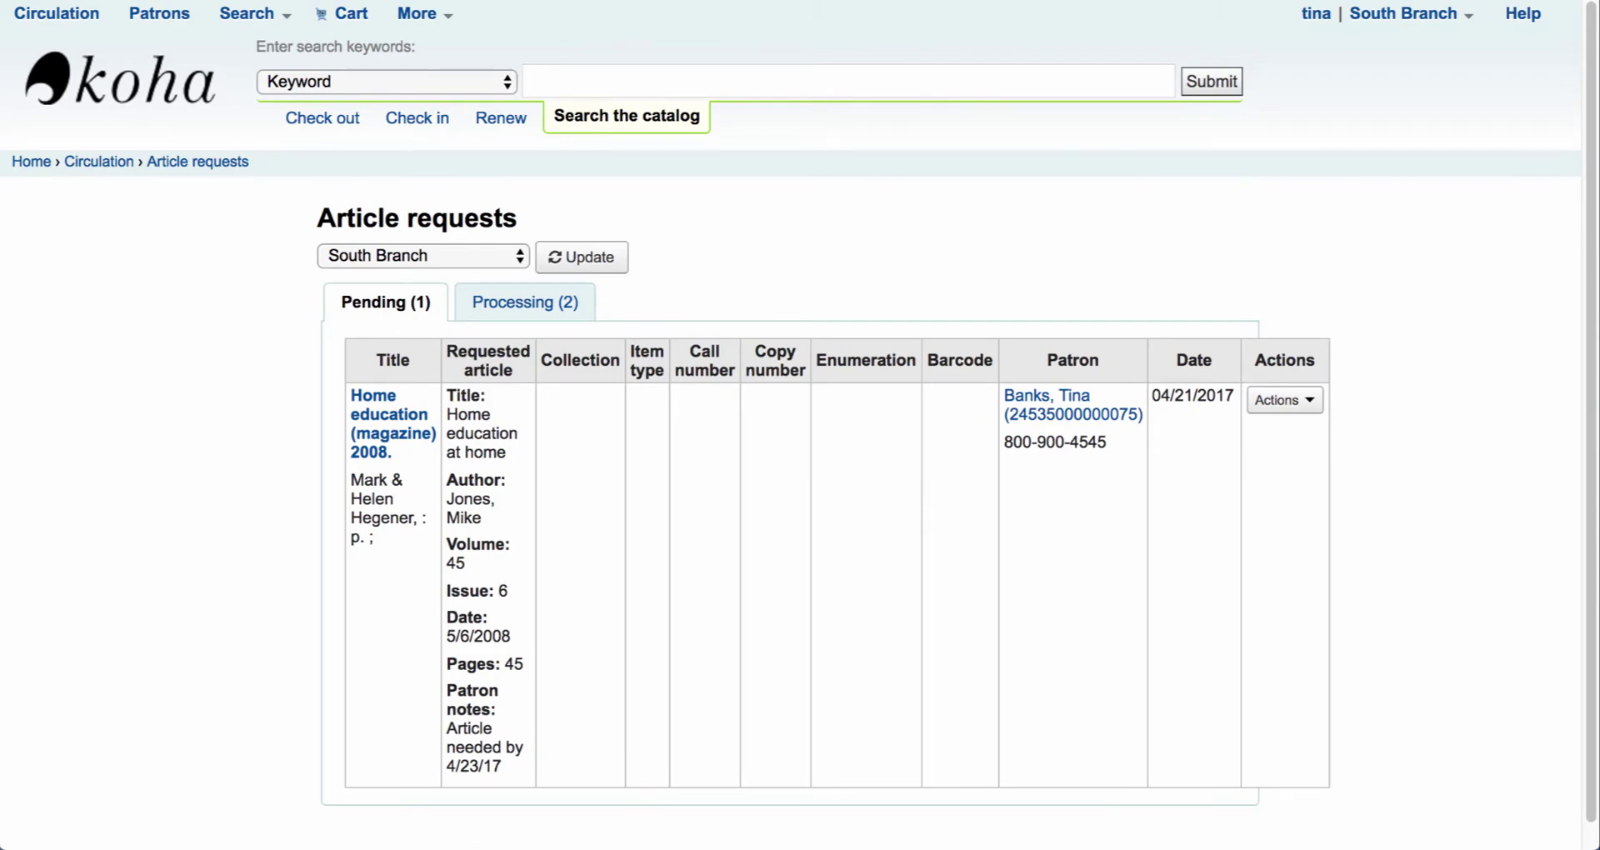
Filter the article requests to show All libraries
left_click(423, 256)
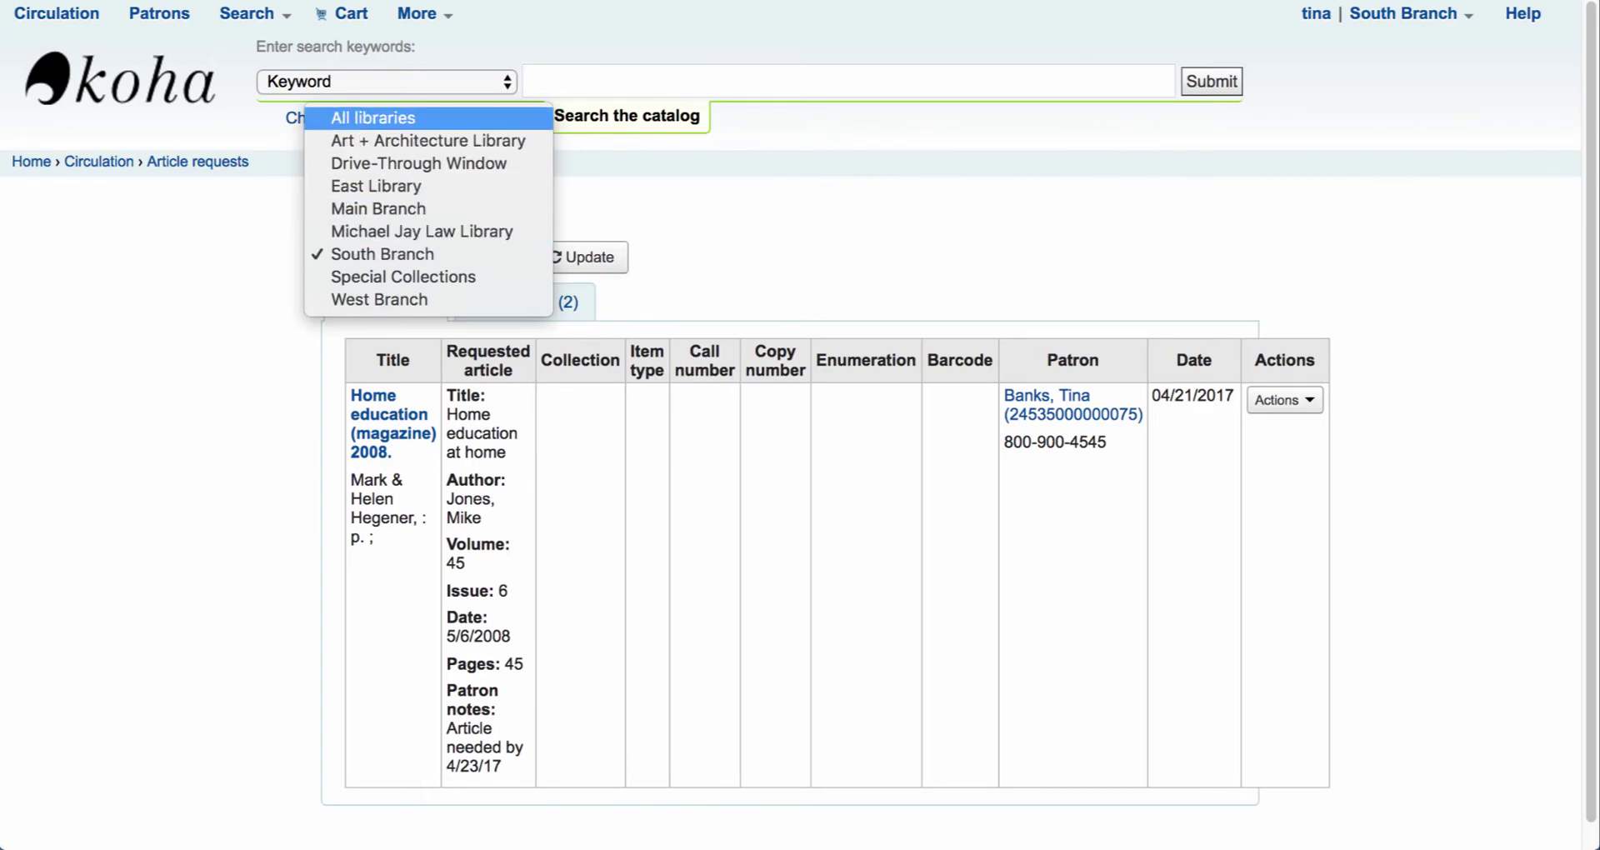
left_click(373, 118)
left_click(581, 256)
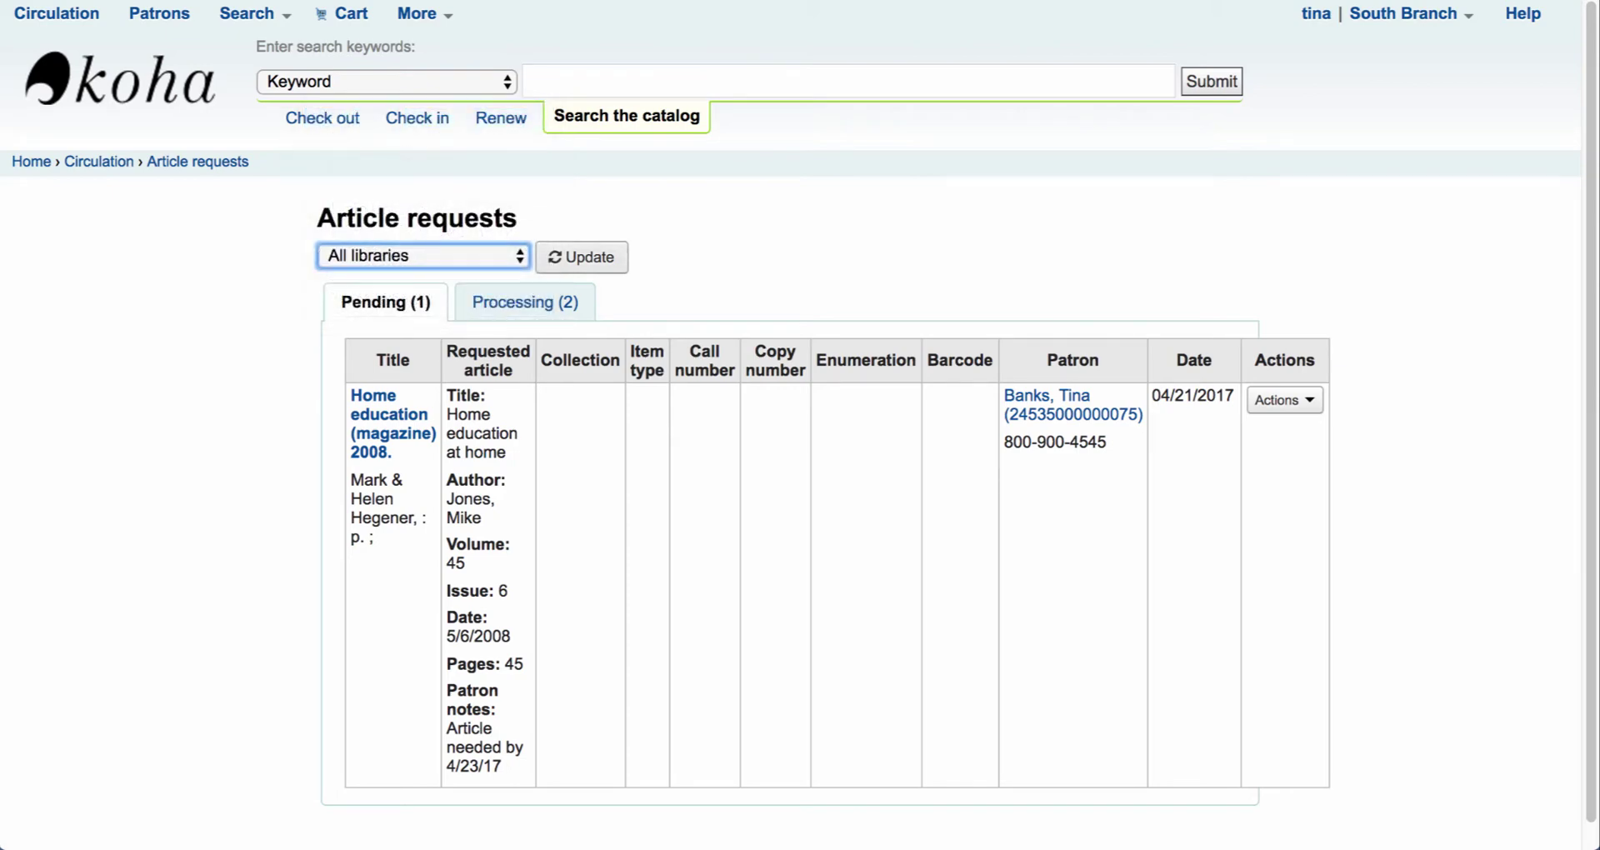
scroll(800, 416, "down", 5)
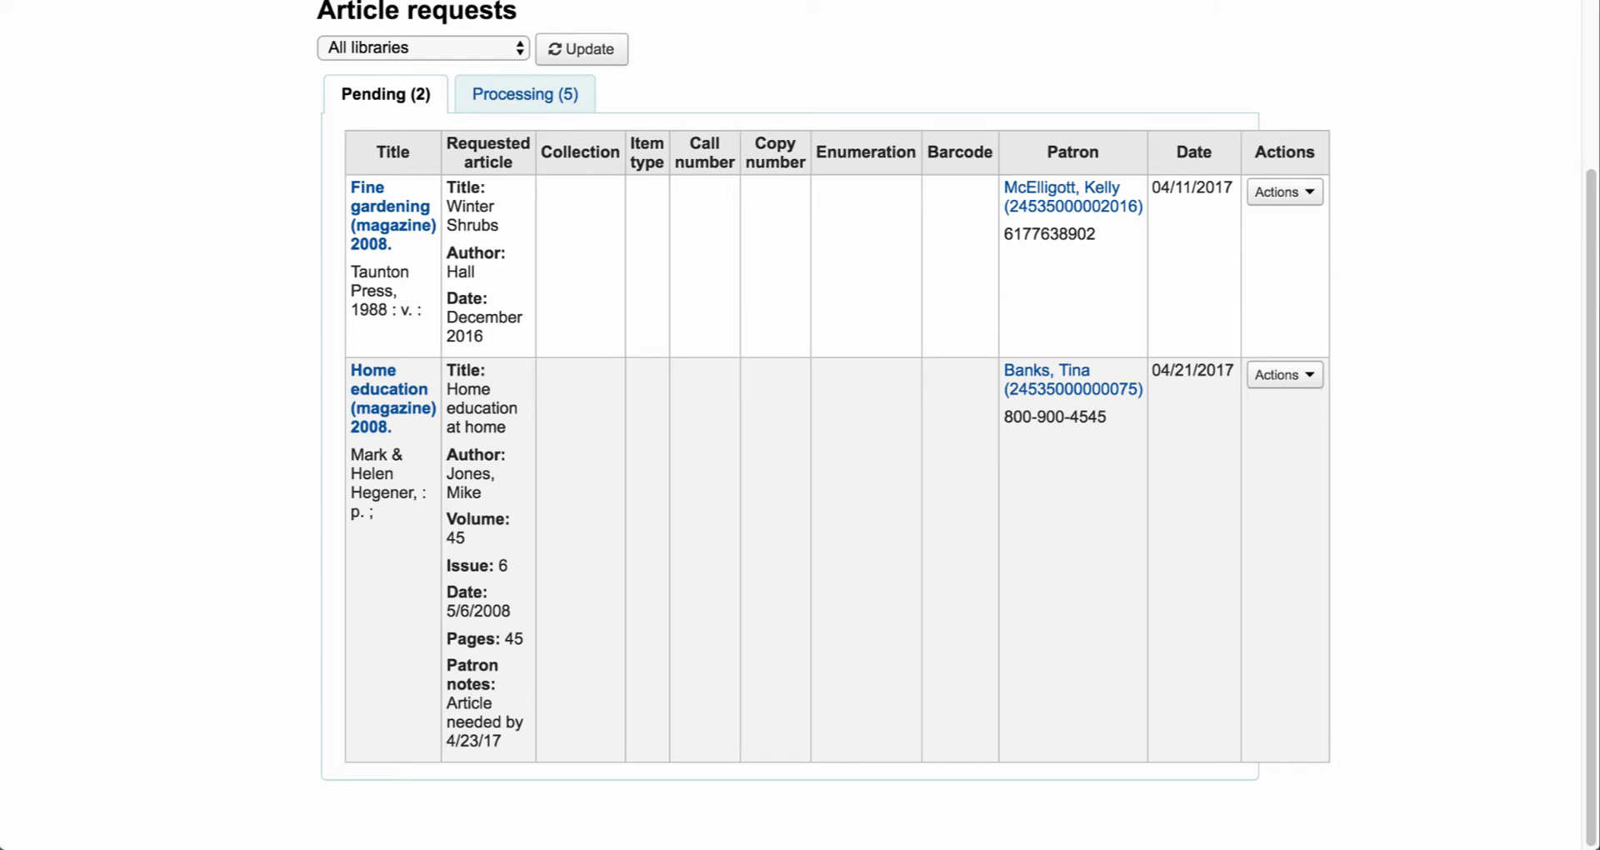
Filter back to South Branch and bring up the Home education request's actions
left_click(423, 48)
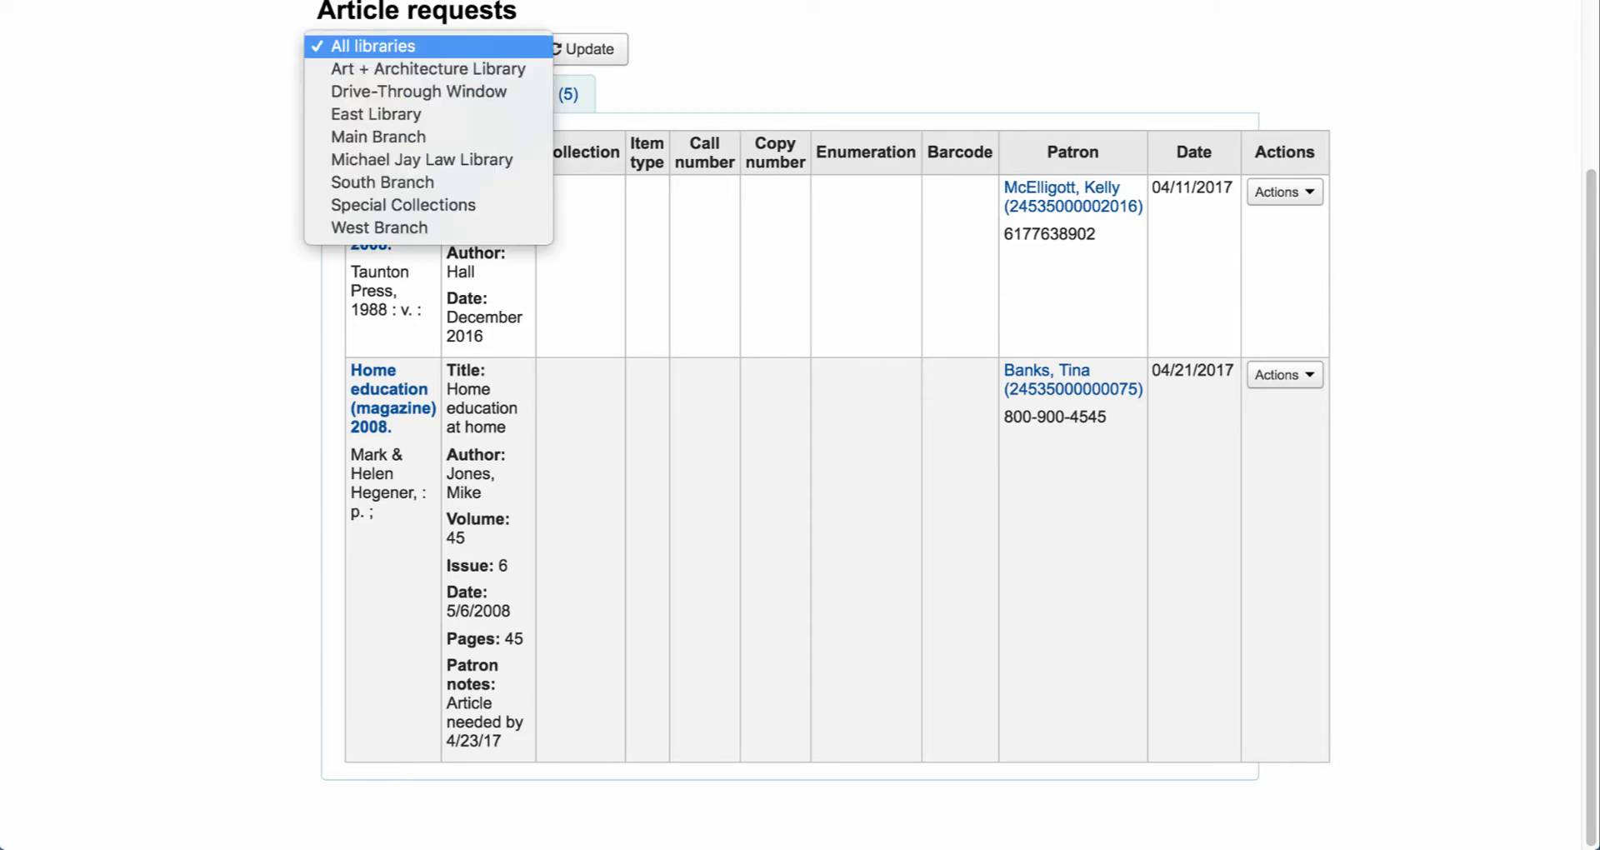
key("Return")
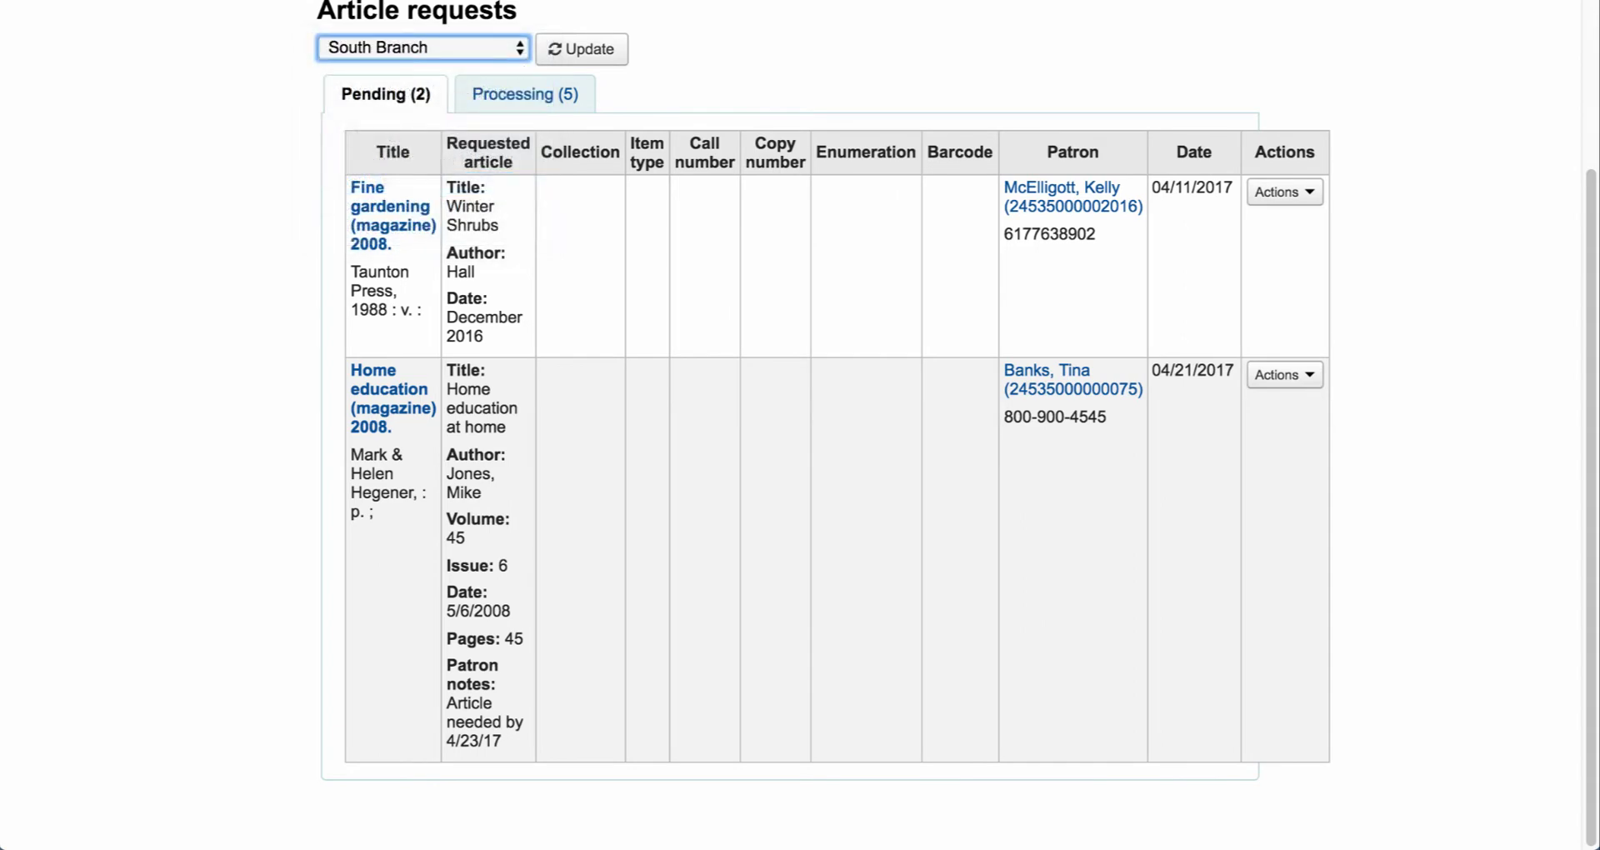
key("Tab")
key("Return")
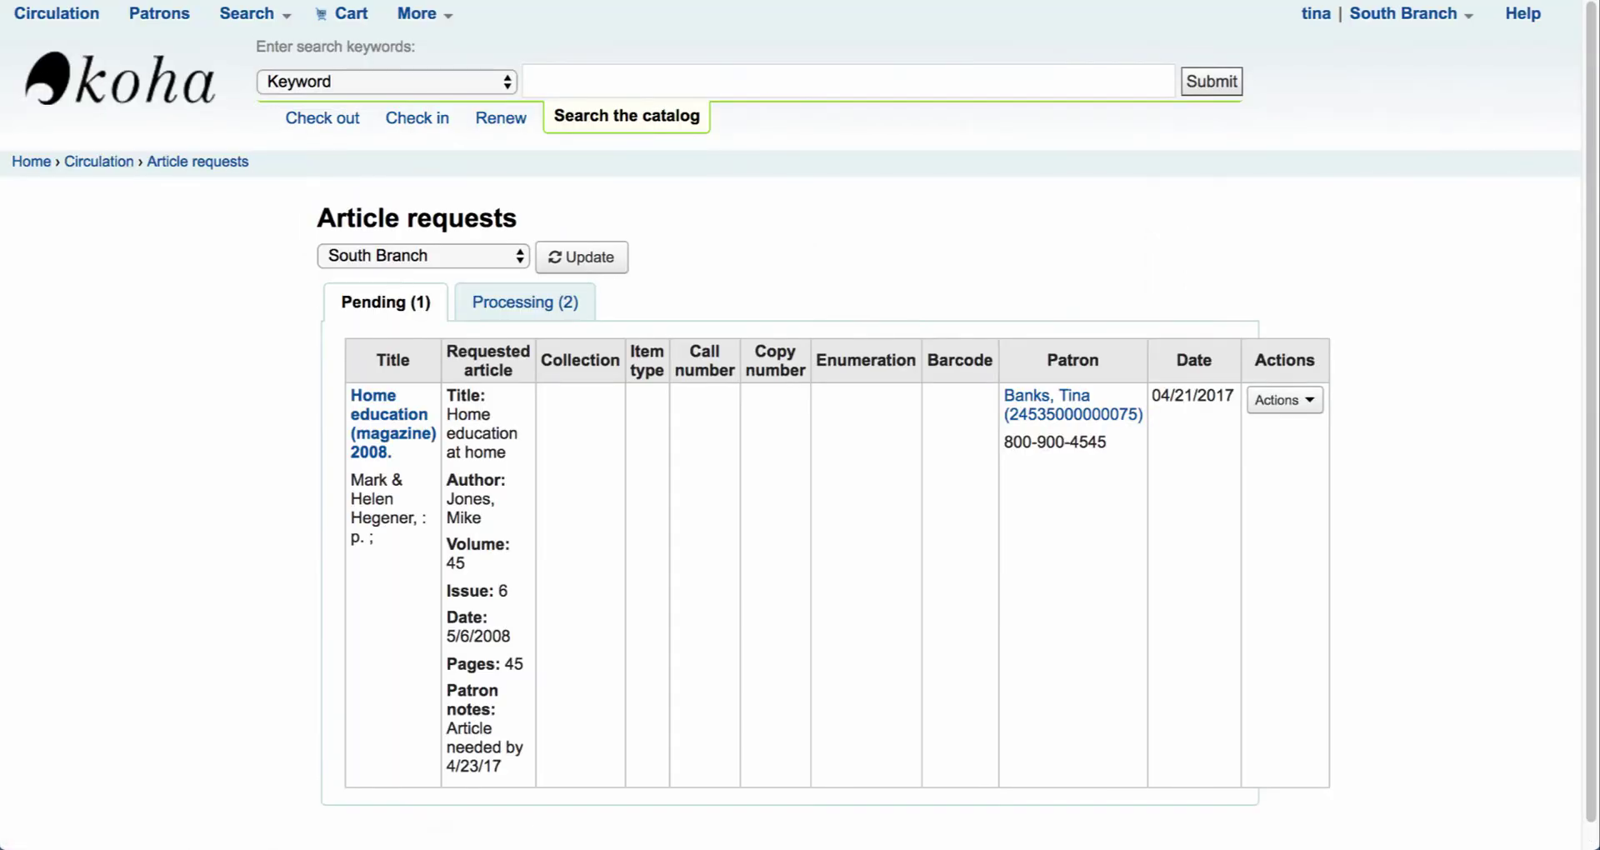
scroll(800, 425, "down", 1)
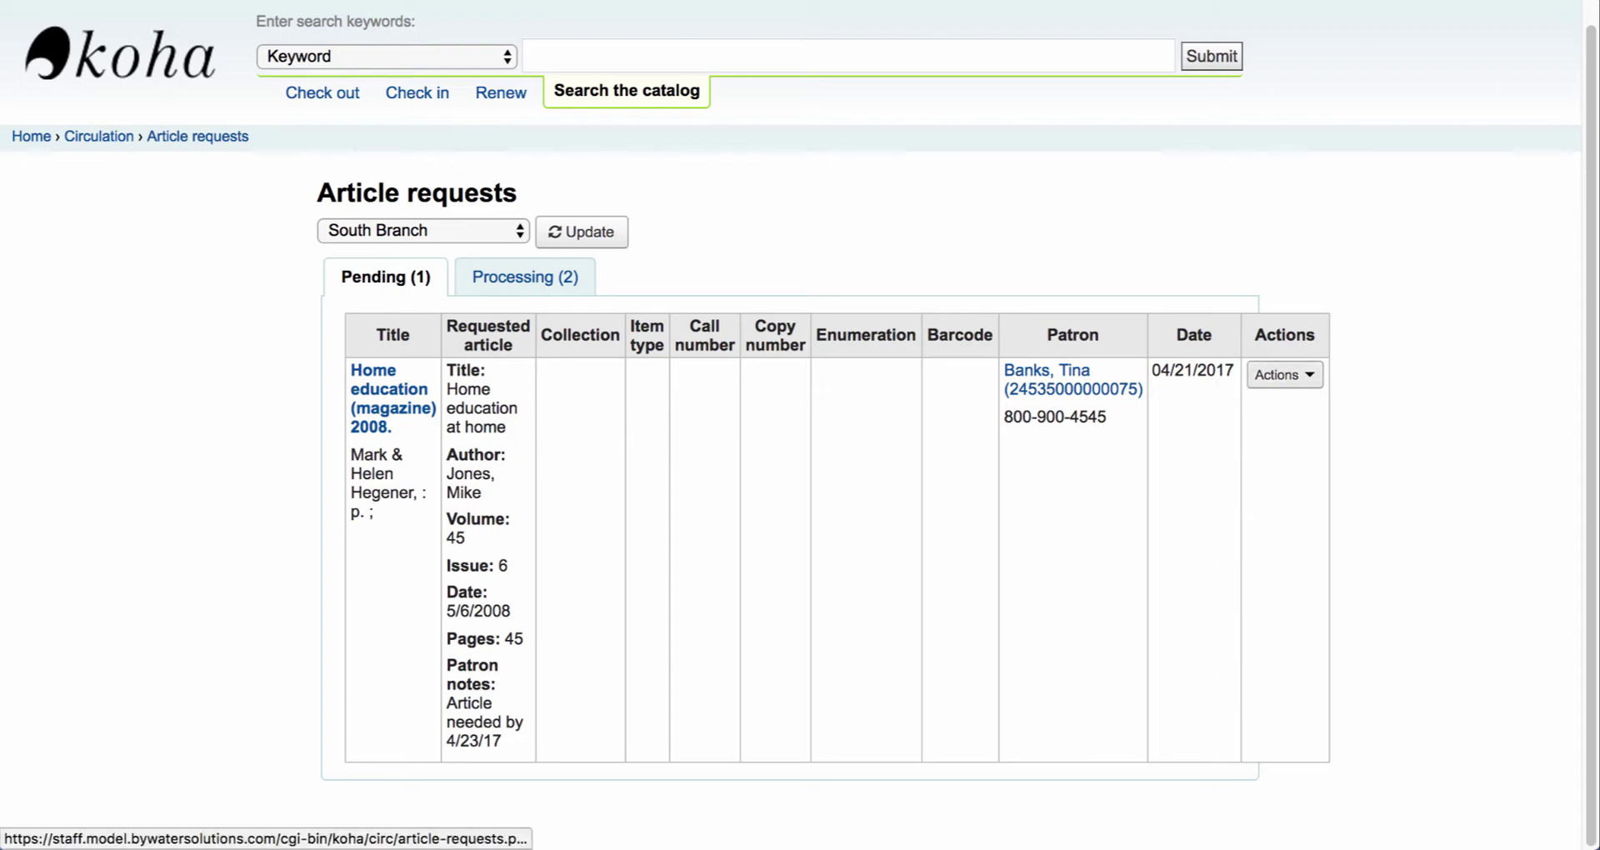
left_click(1284, 375)
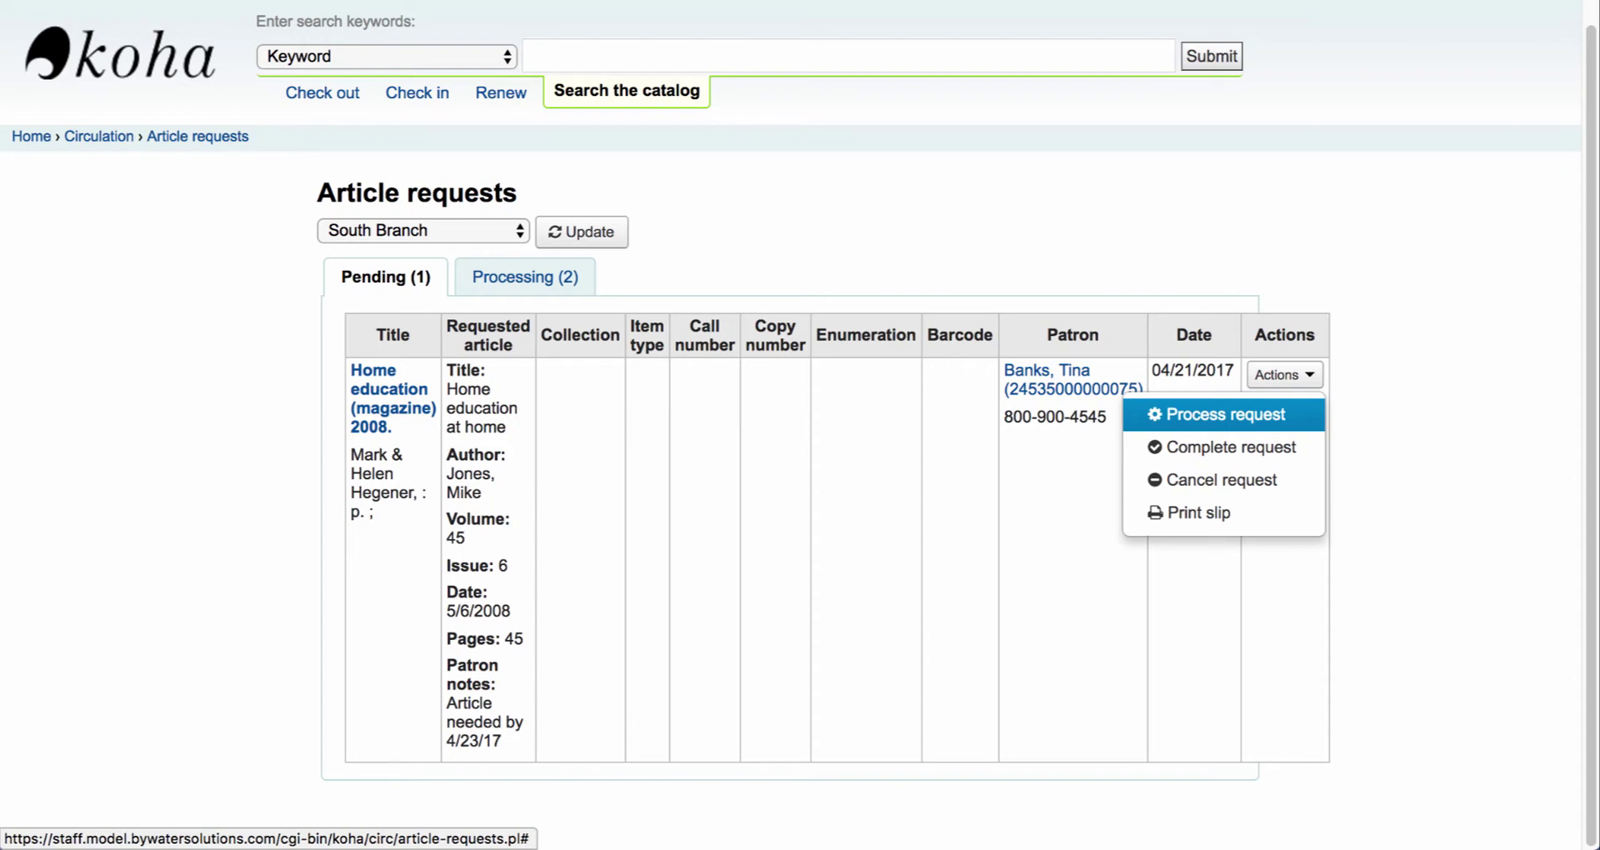
Process the Home education request and find it under the Processing (3) tab
left_click(1220, 414)
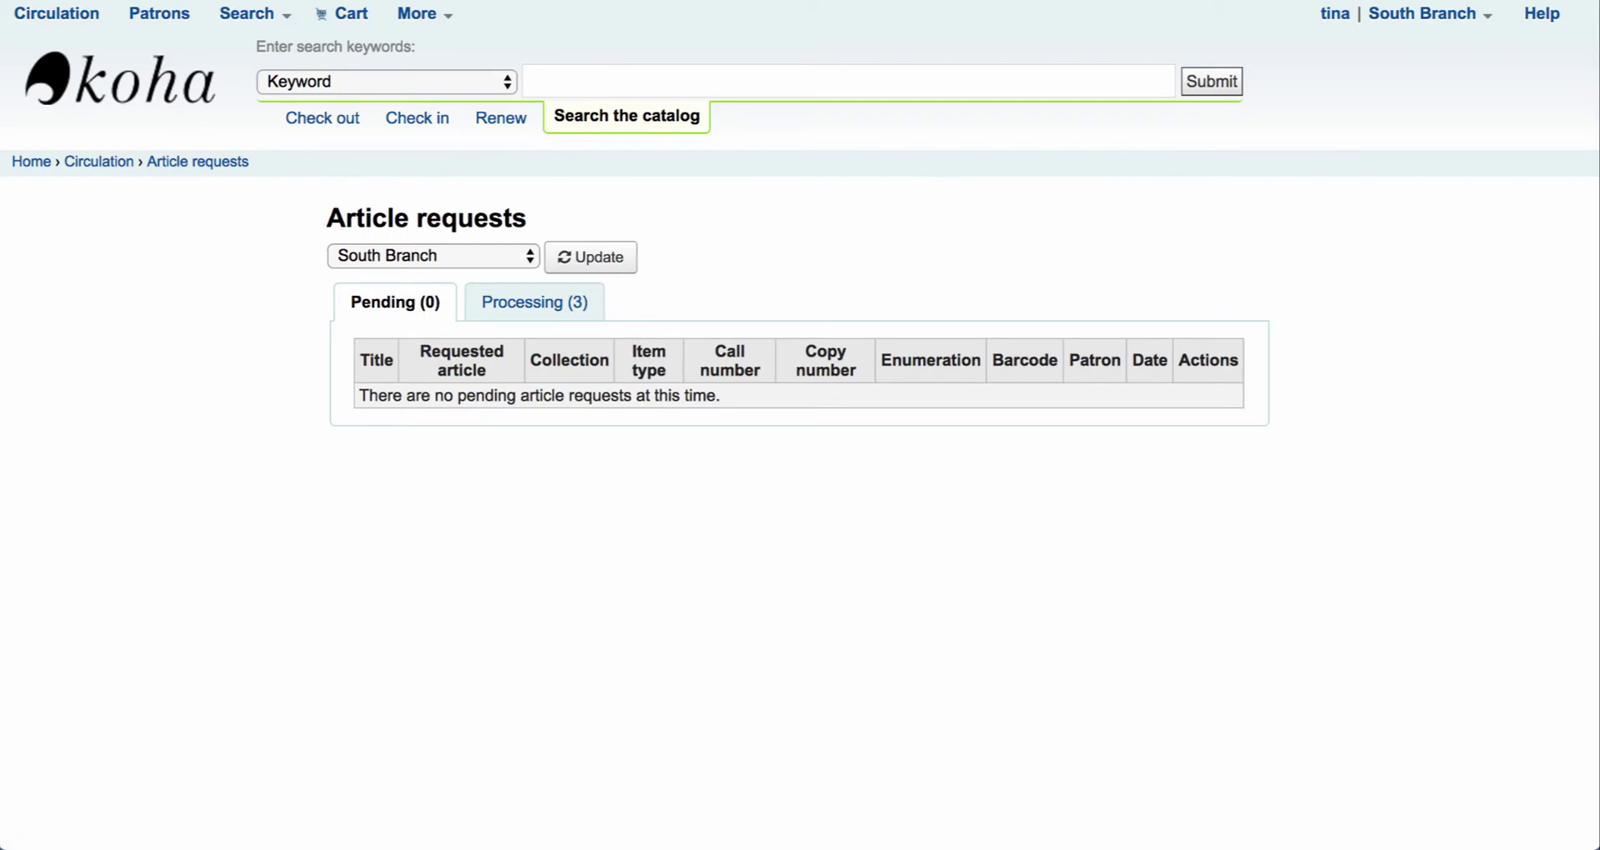
left_click(534, 302)
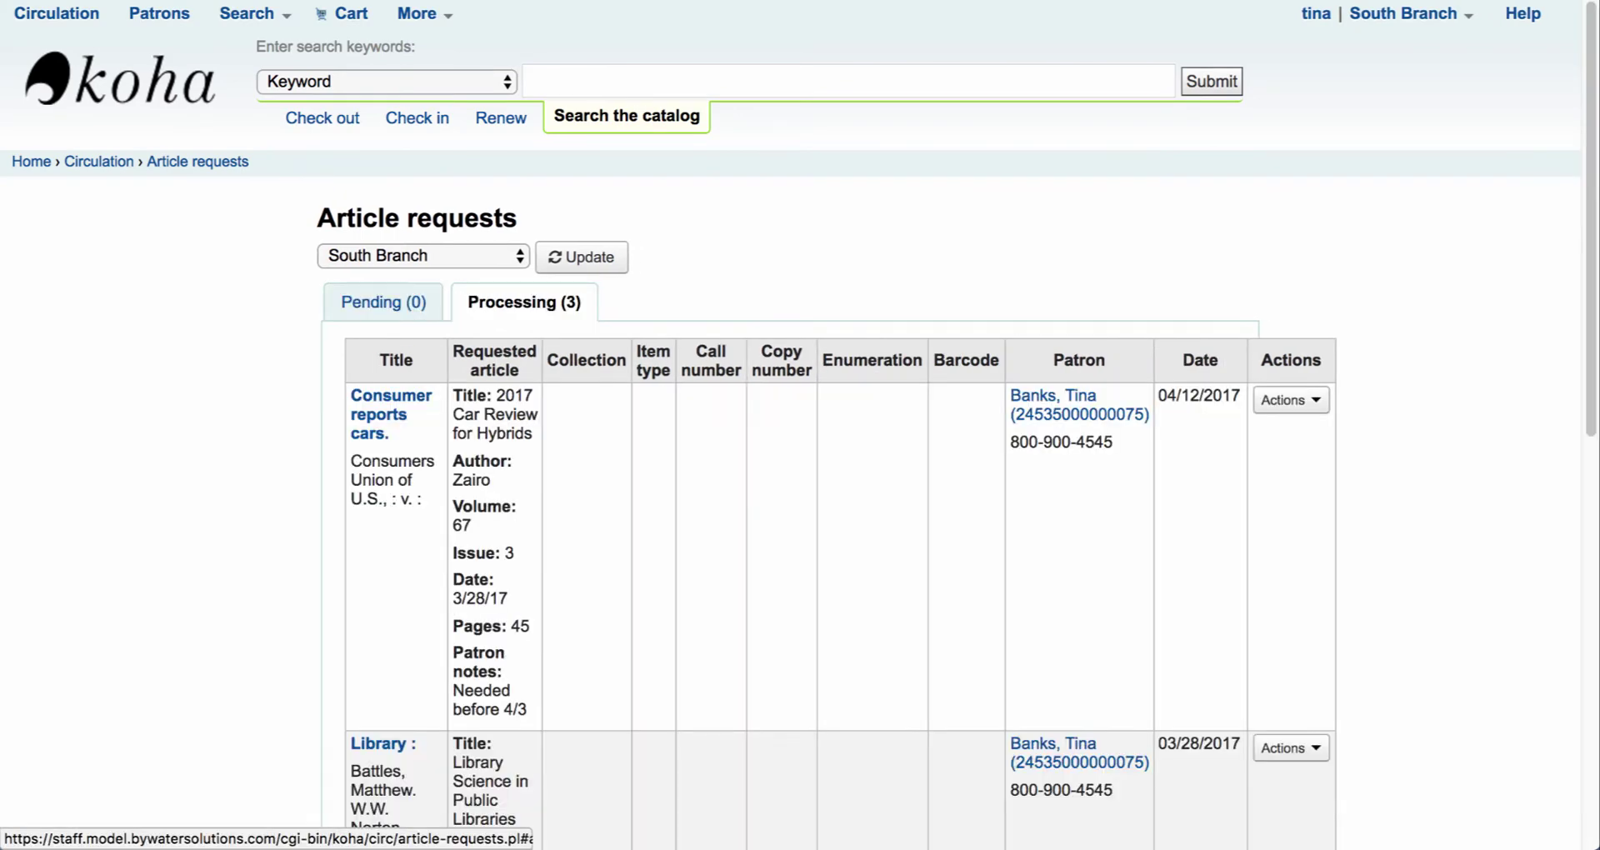
scroll(798, 417, "down", 5)
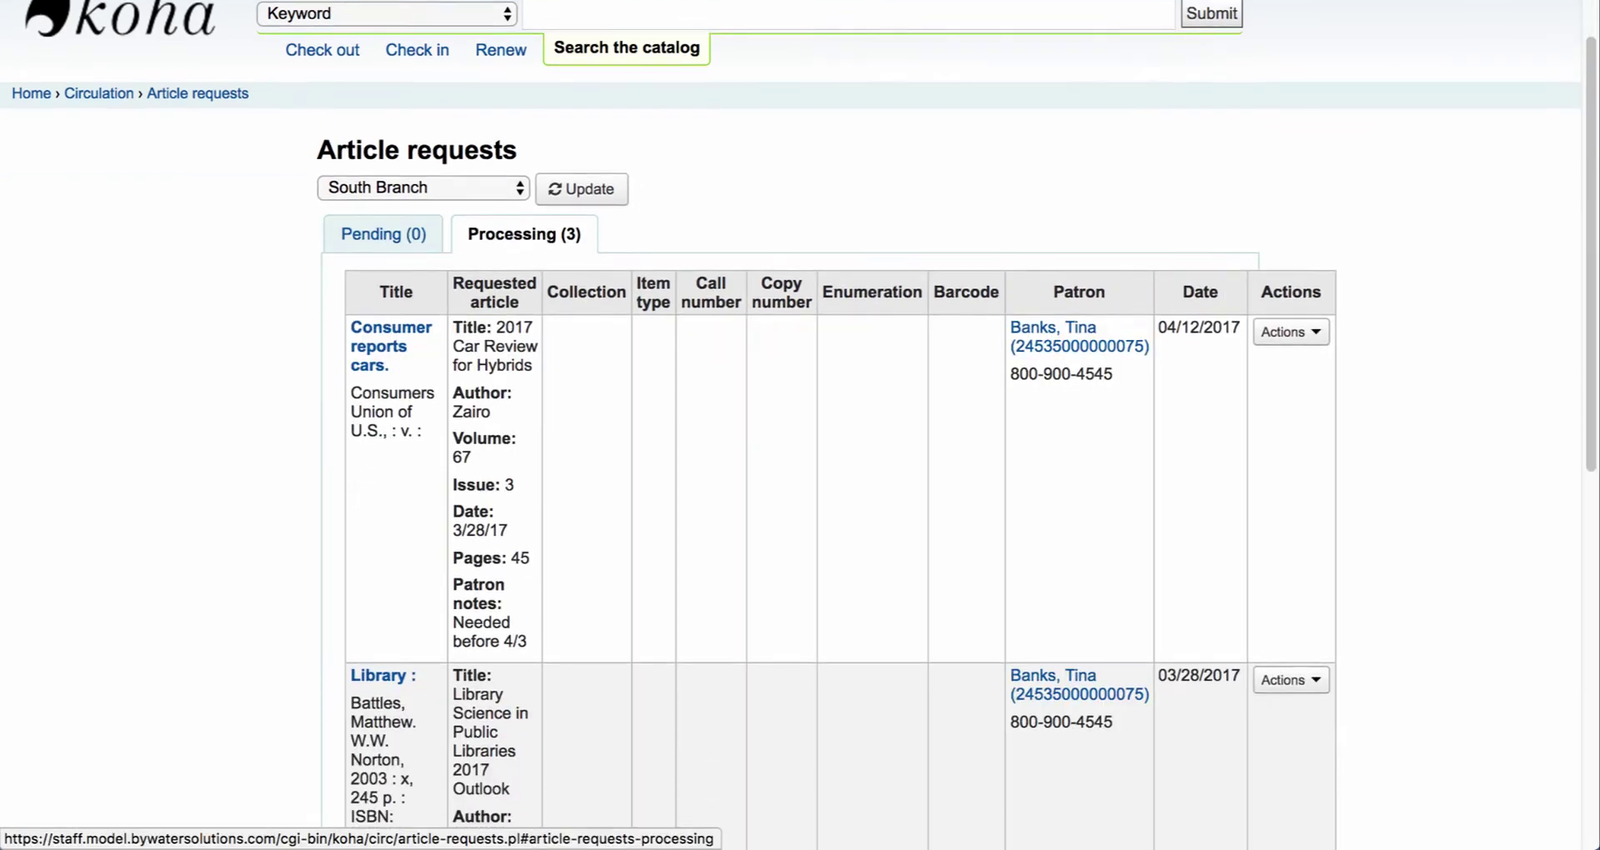
scroll(799, 417, "down", 4)
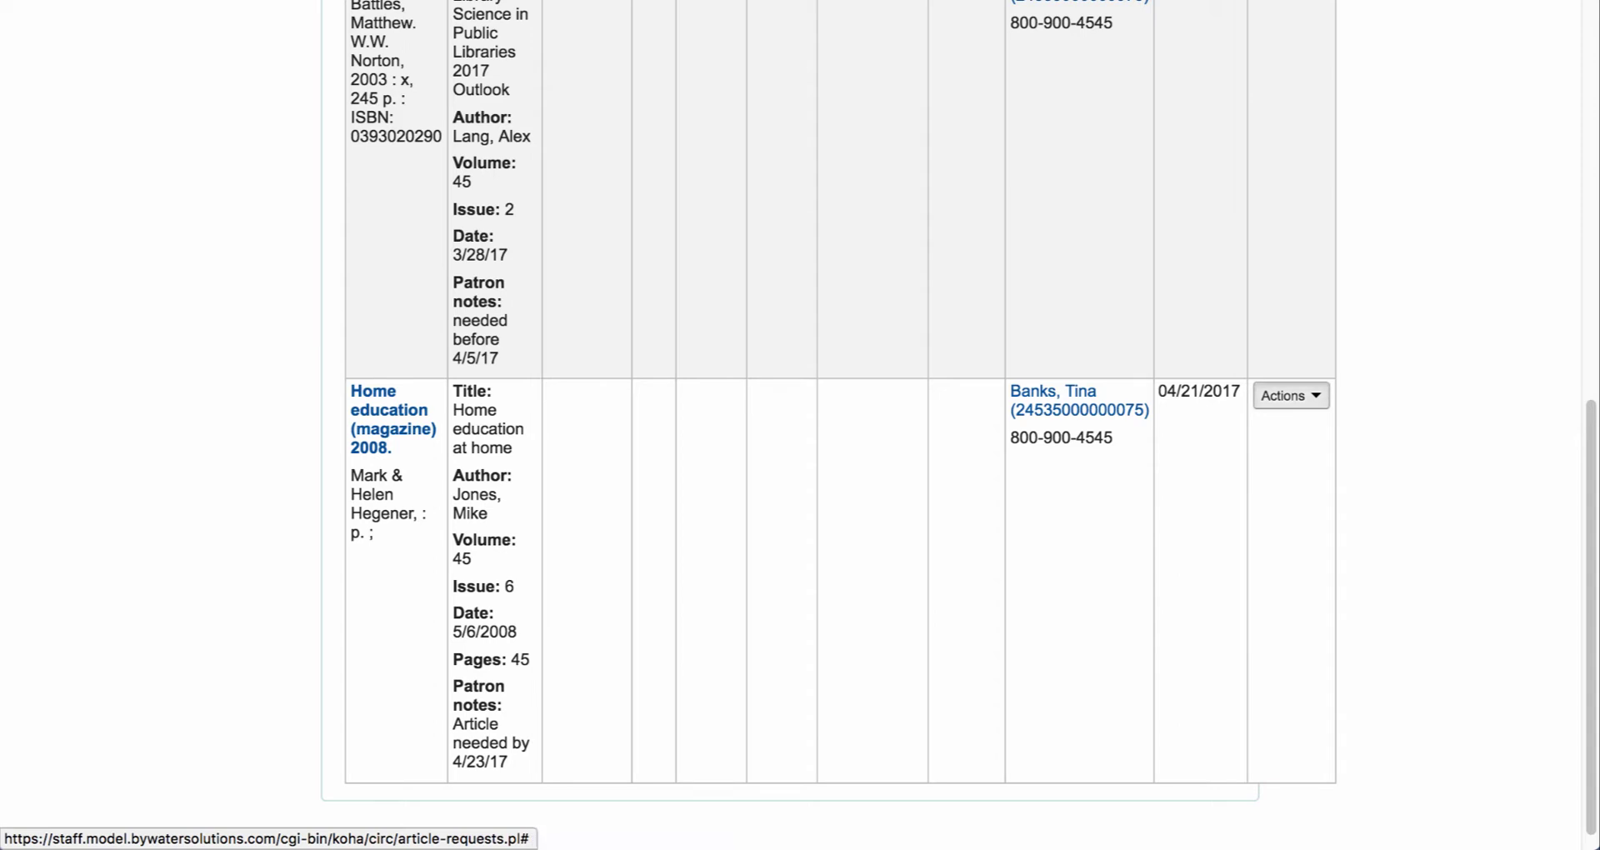
Print a slip for the Home education request, zooming into the preview before closing it
left_click(1290, 395)
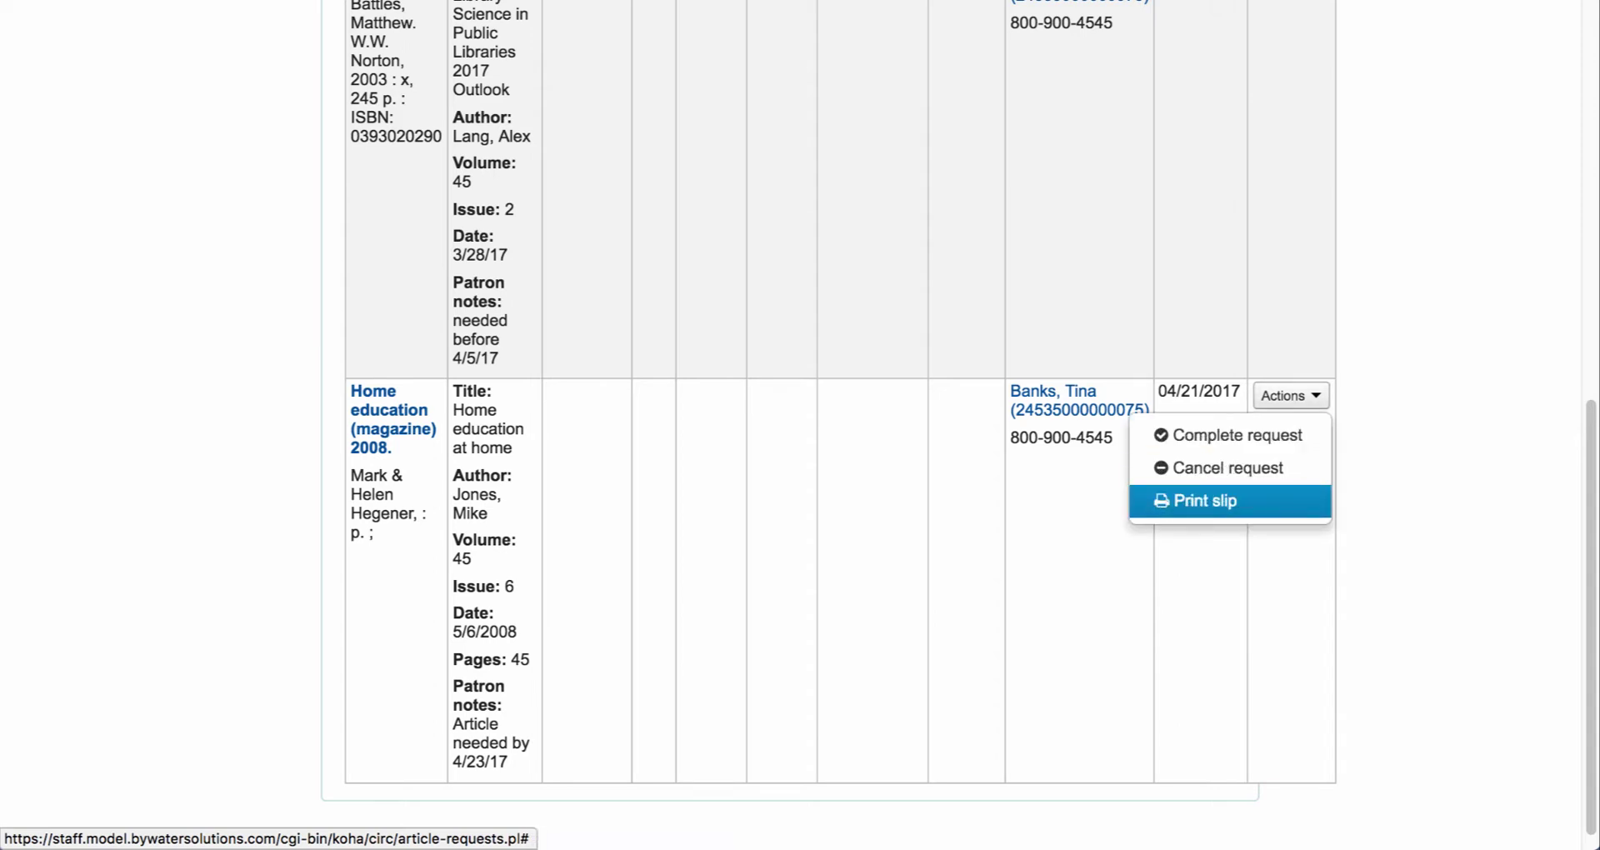
left_click(1204, 500)
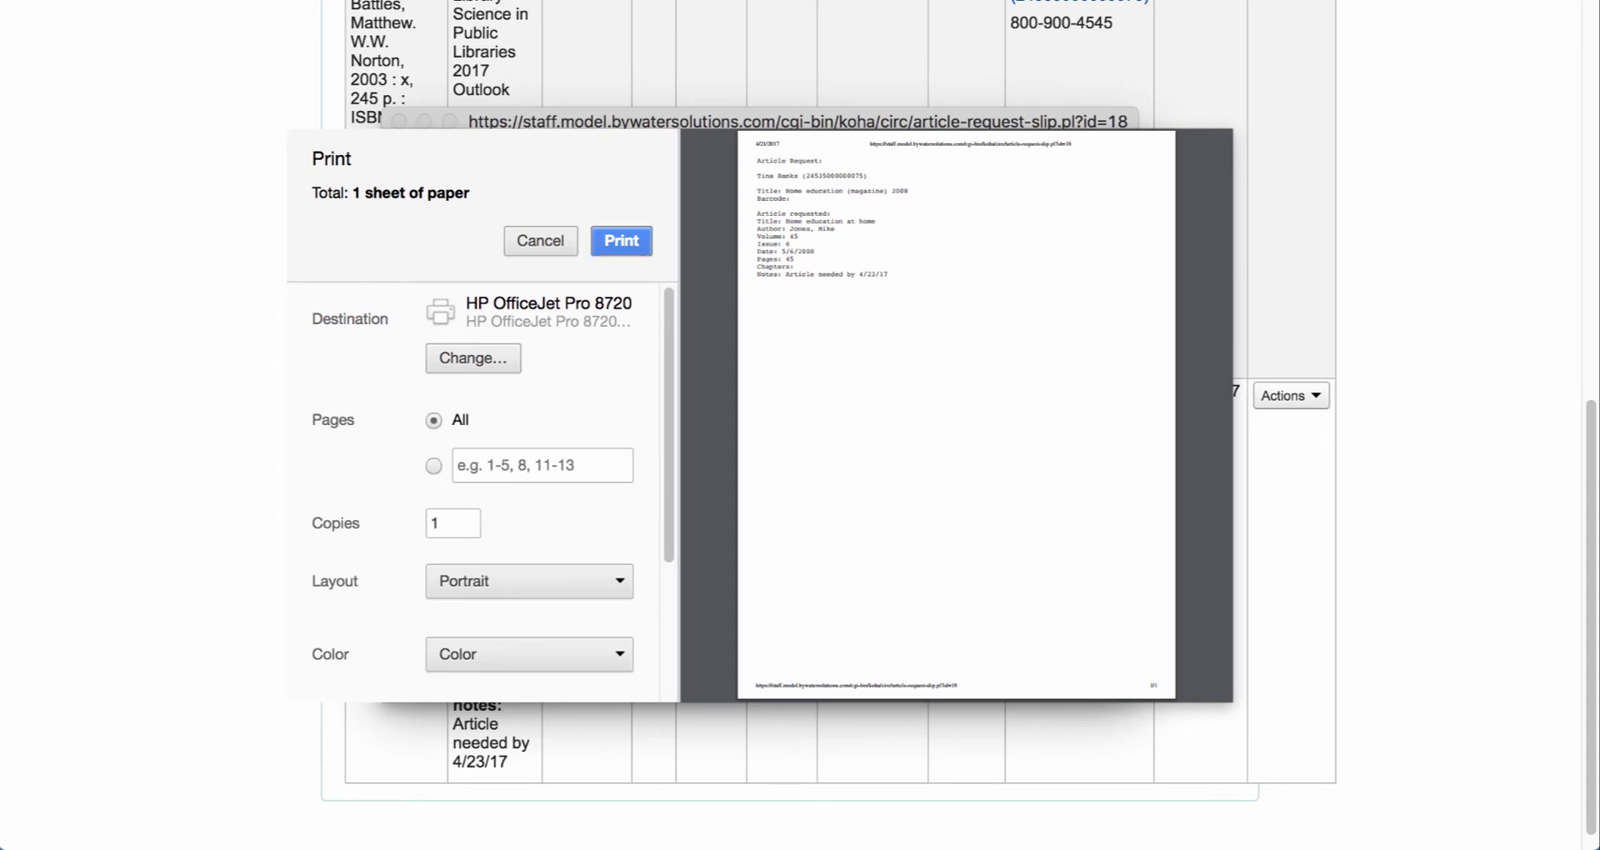
left_click(1140, 561)
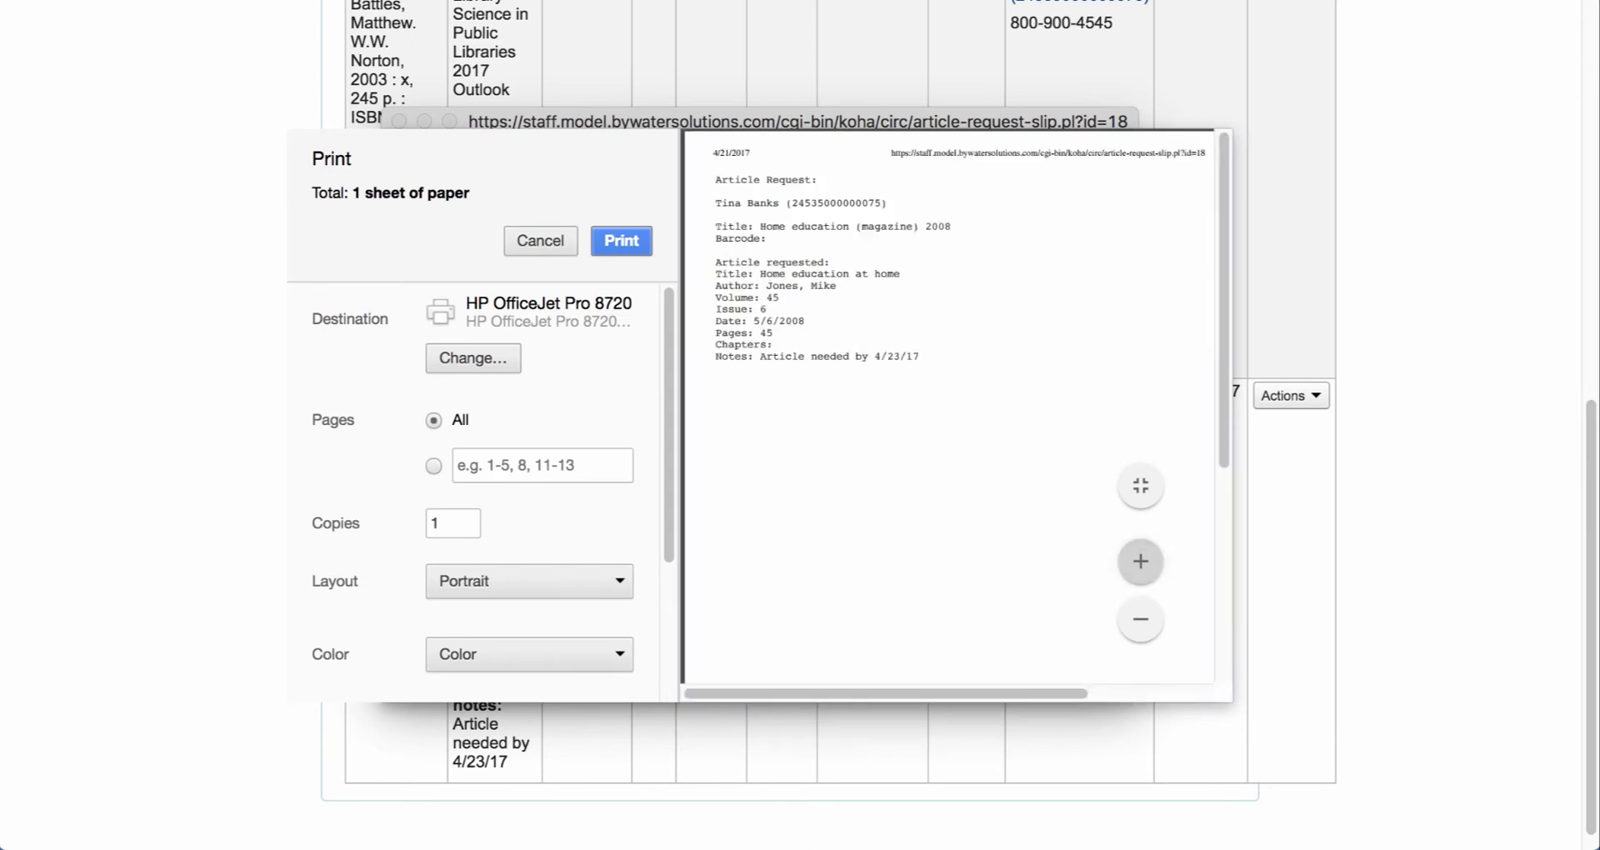
left_click(1140, 560)
left_click(1139, 561)
left_click(1140, 561)
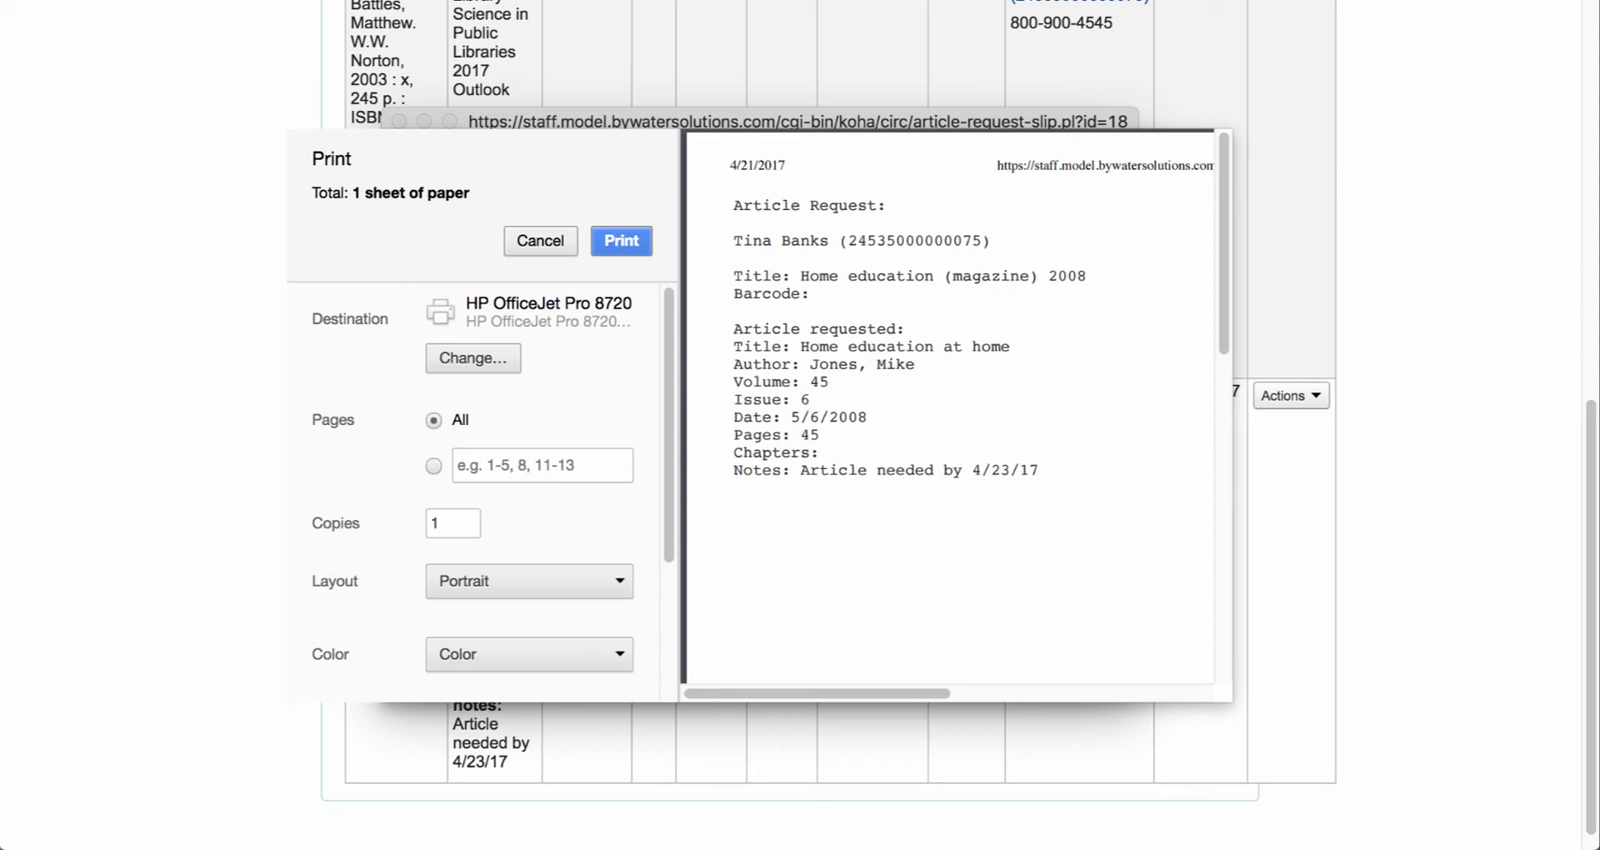
key("Return")
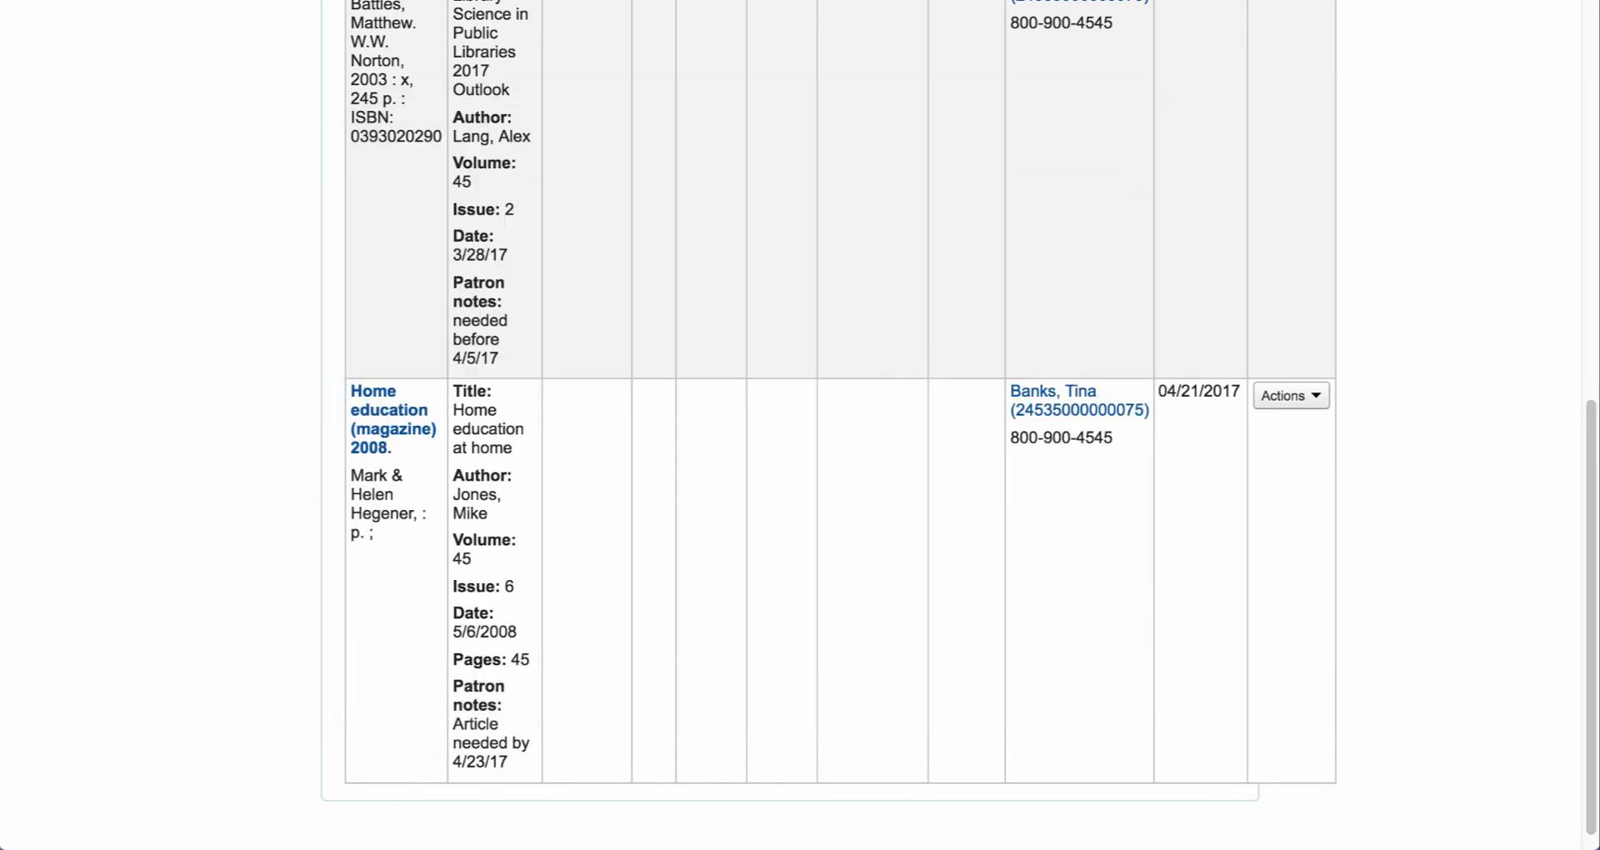
Complete the Home education request, leaving South Branch with 0 pending and 2 processing
left_click(1291, 395)
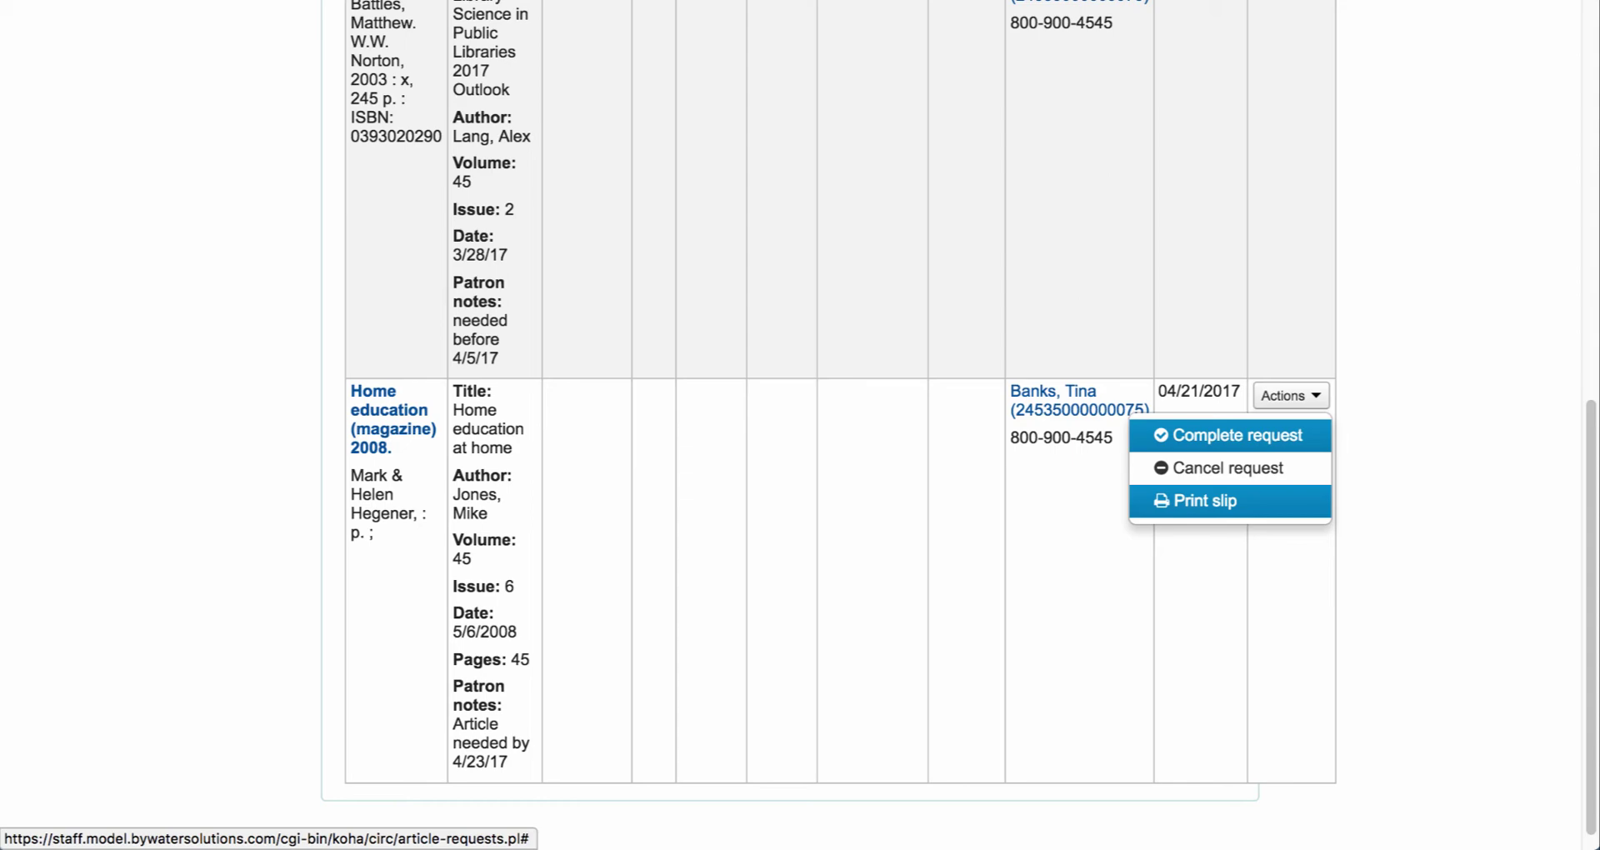
left_click(1229, 435)
scroll(800, 416, "up", 3)
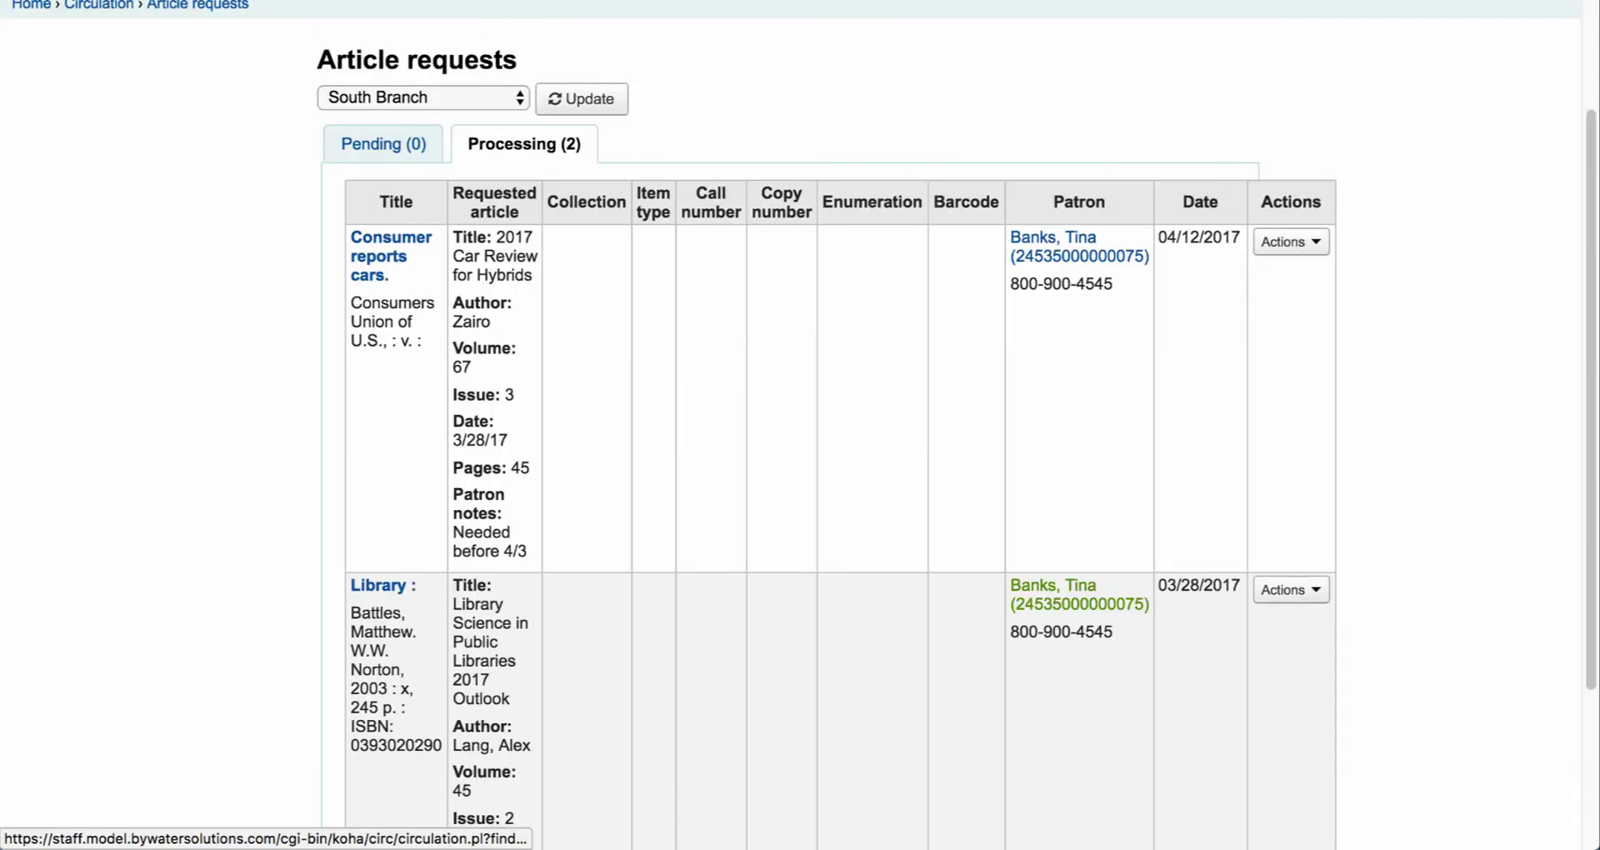
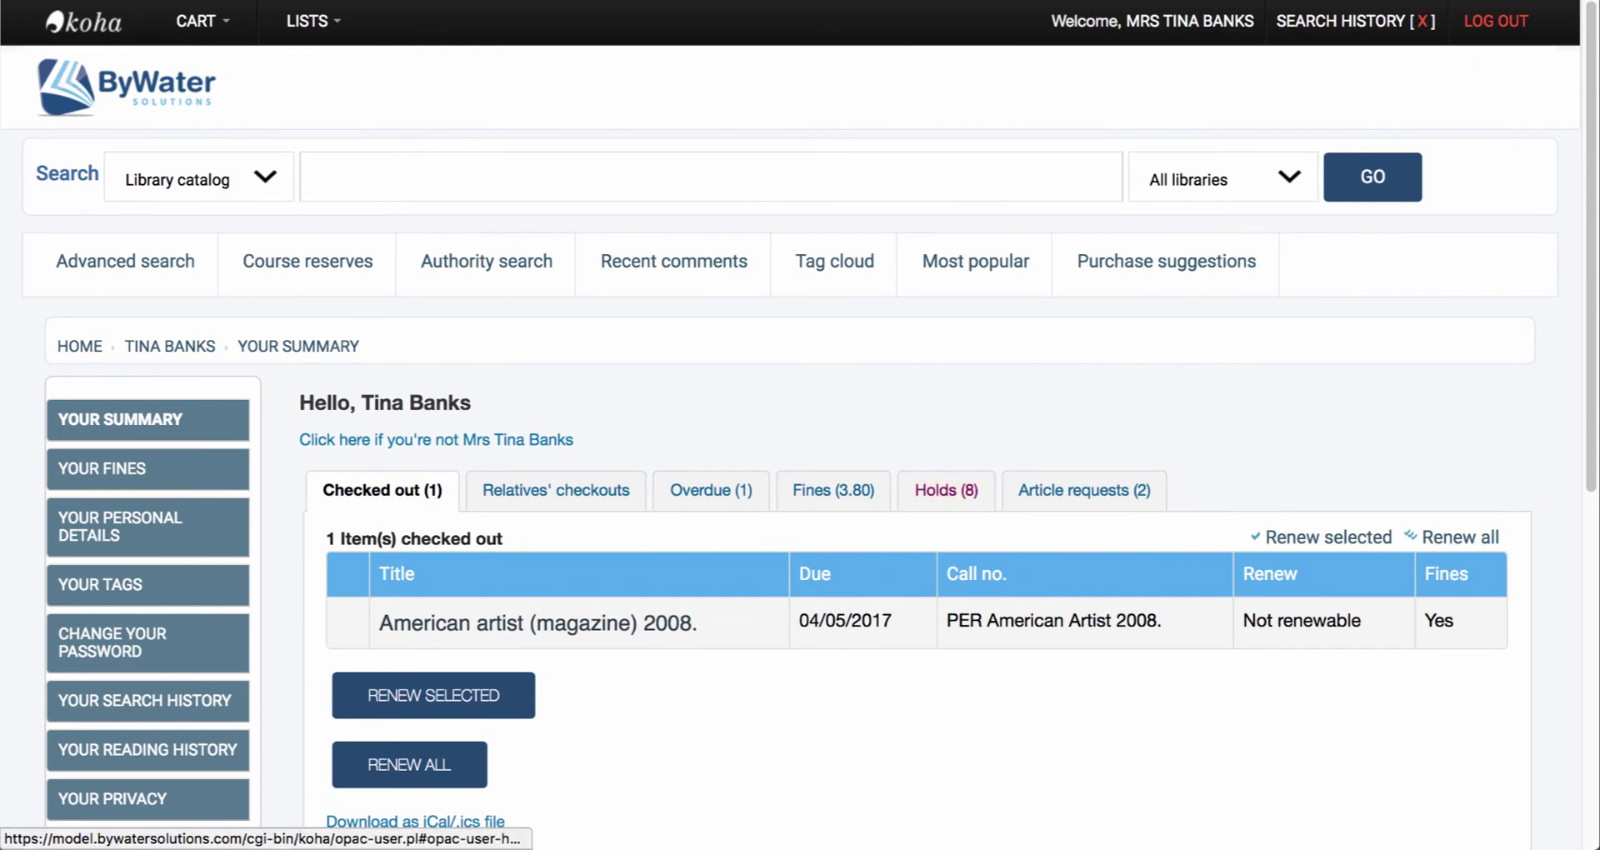
Review the patron's two OPAC article requests, both now marked Processing
left_click(1083, 490)
scroll(1083, 489, "down", 2)
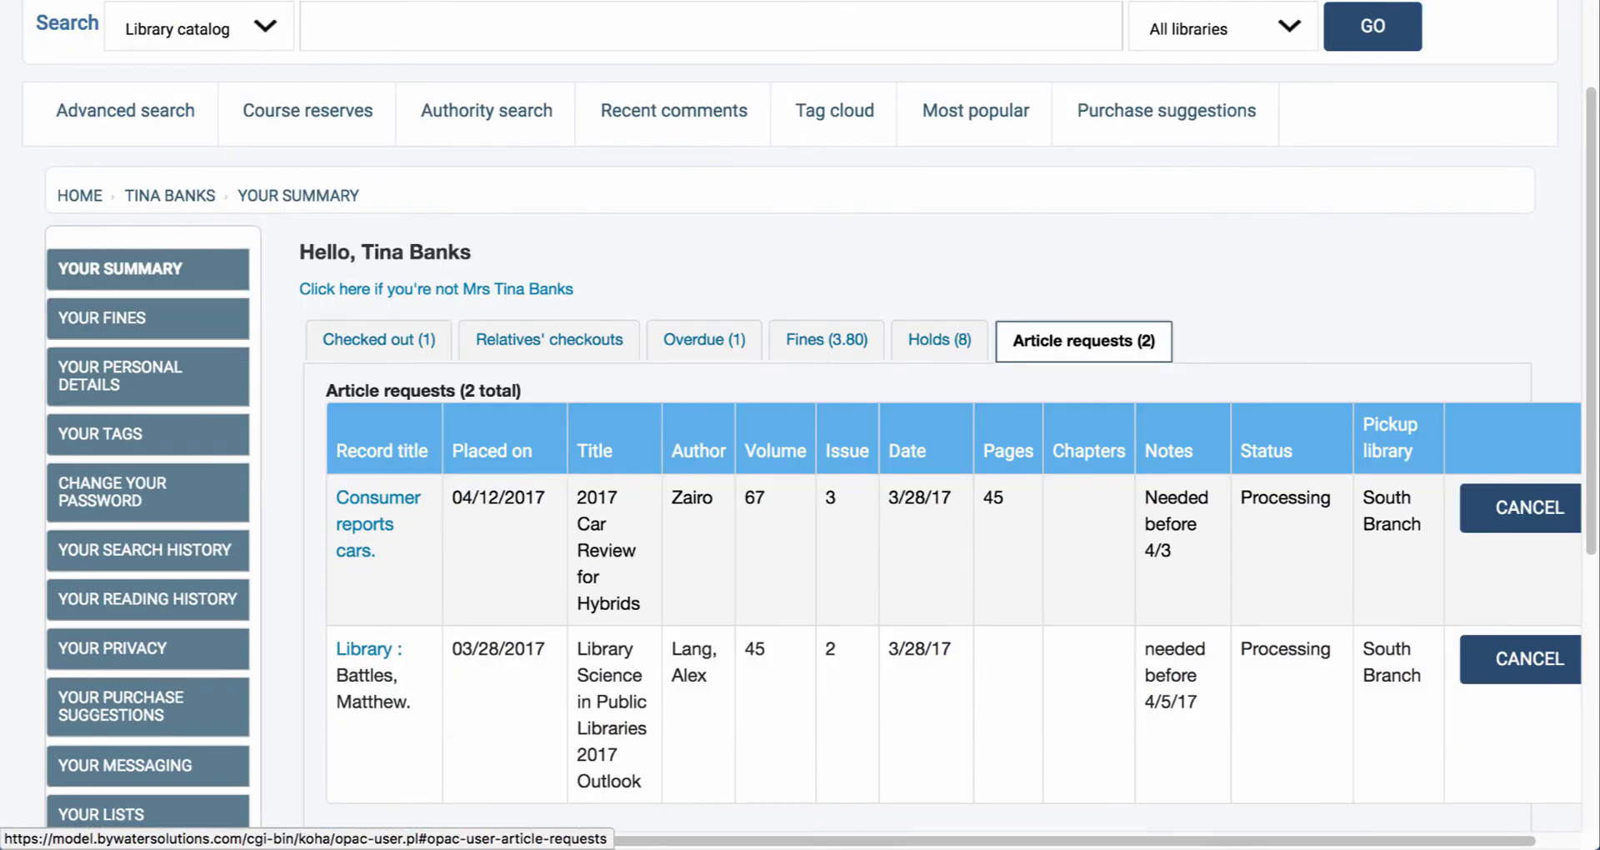
scroll(1083, 333, "down", 1)
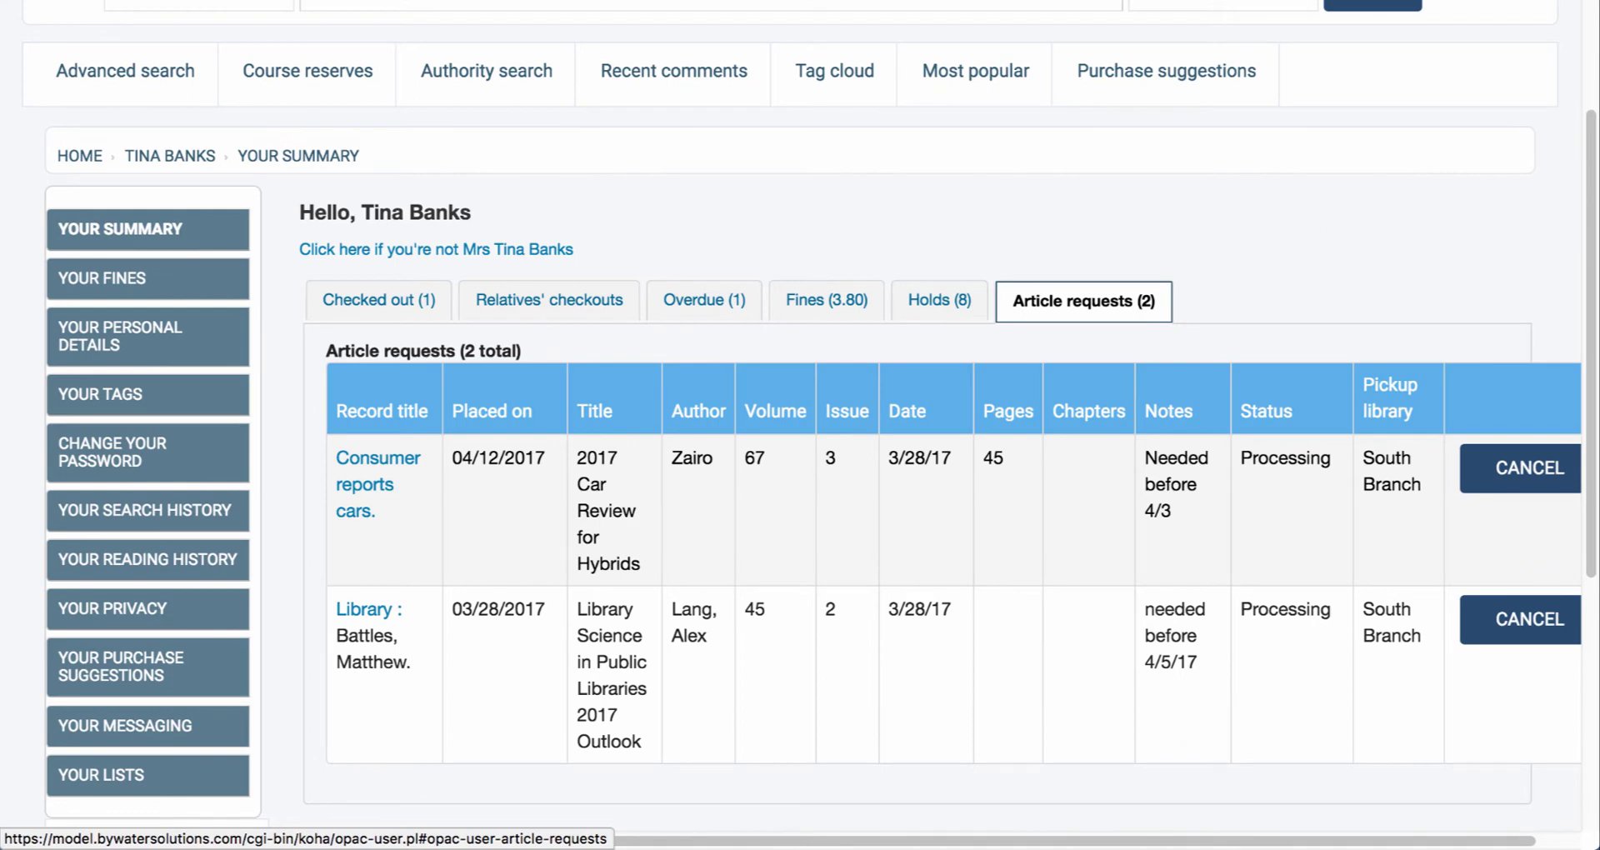
scroll(800, 416, "up", 3)
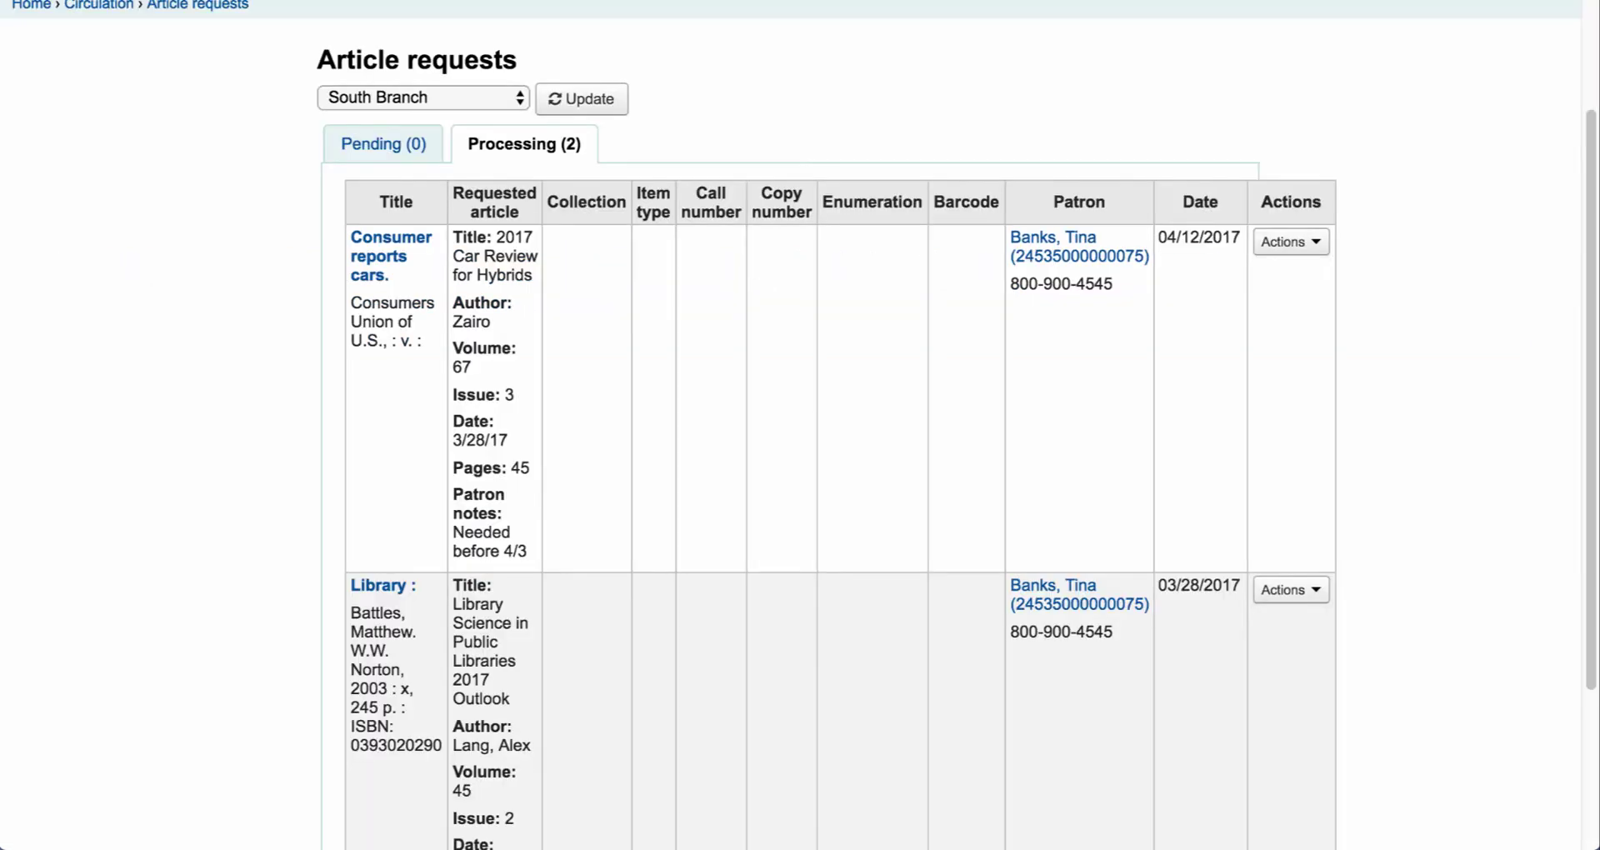
scroll(800, 416, "up", 2)
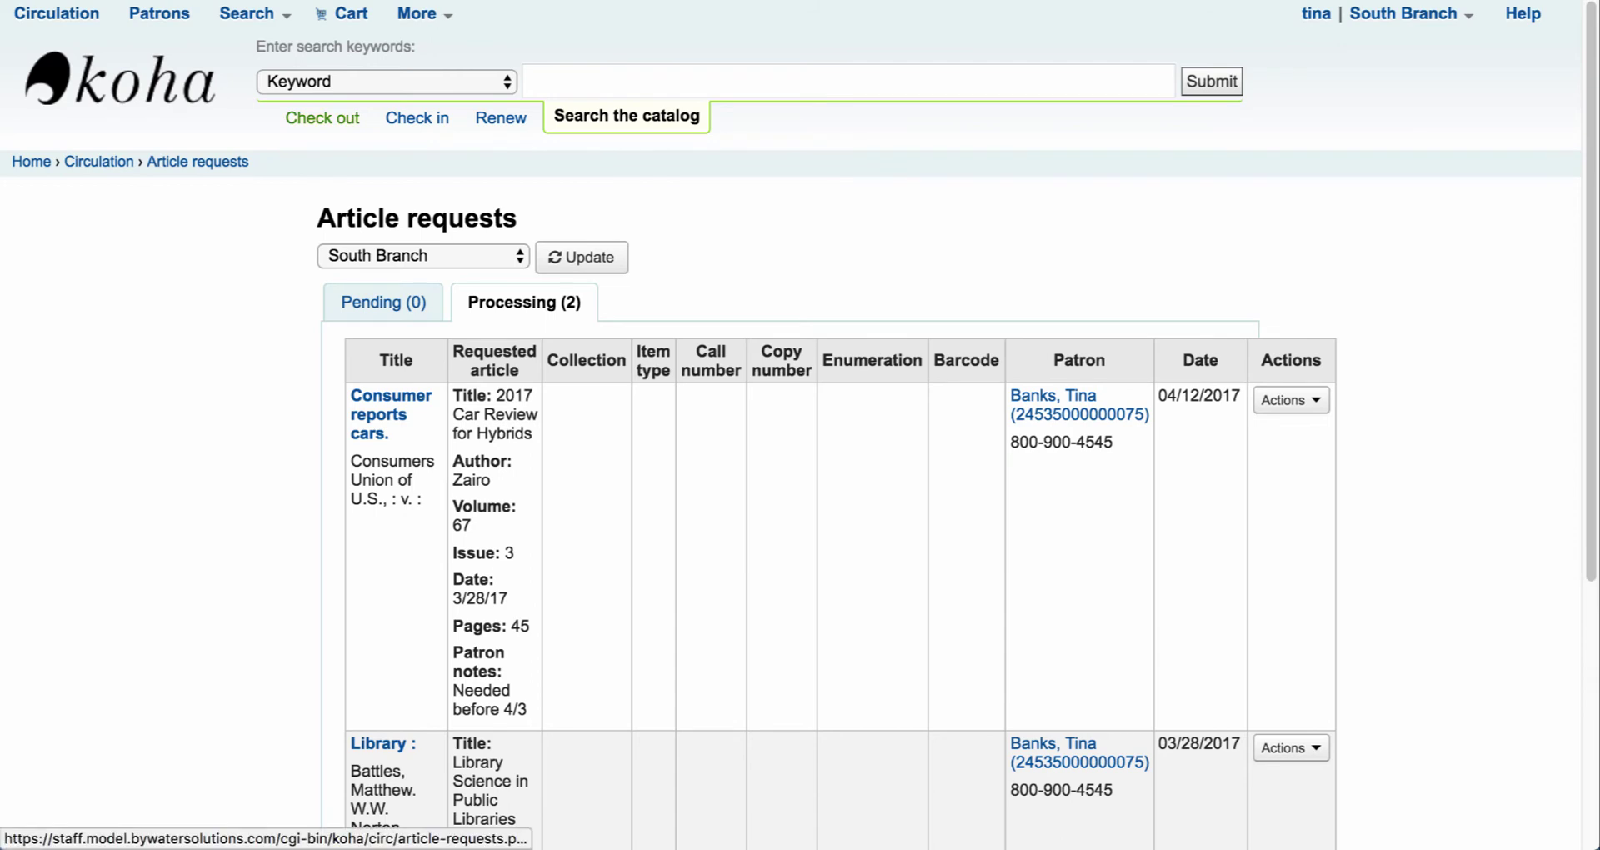
Find the patron through the Check out search and open their sent notices
left_click(322, 118)
type("tina")
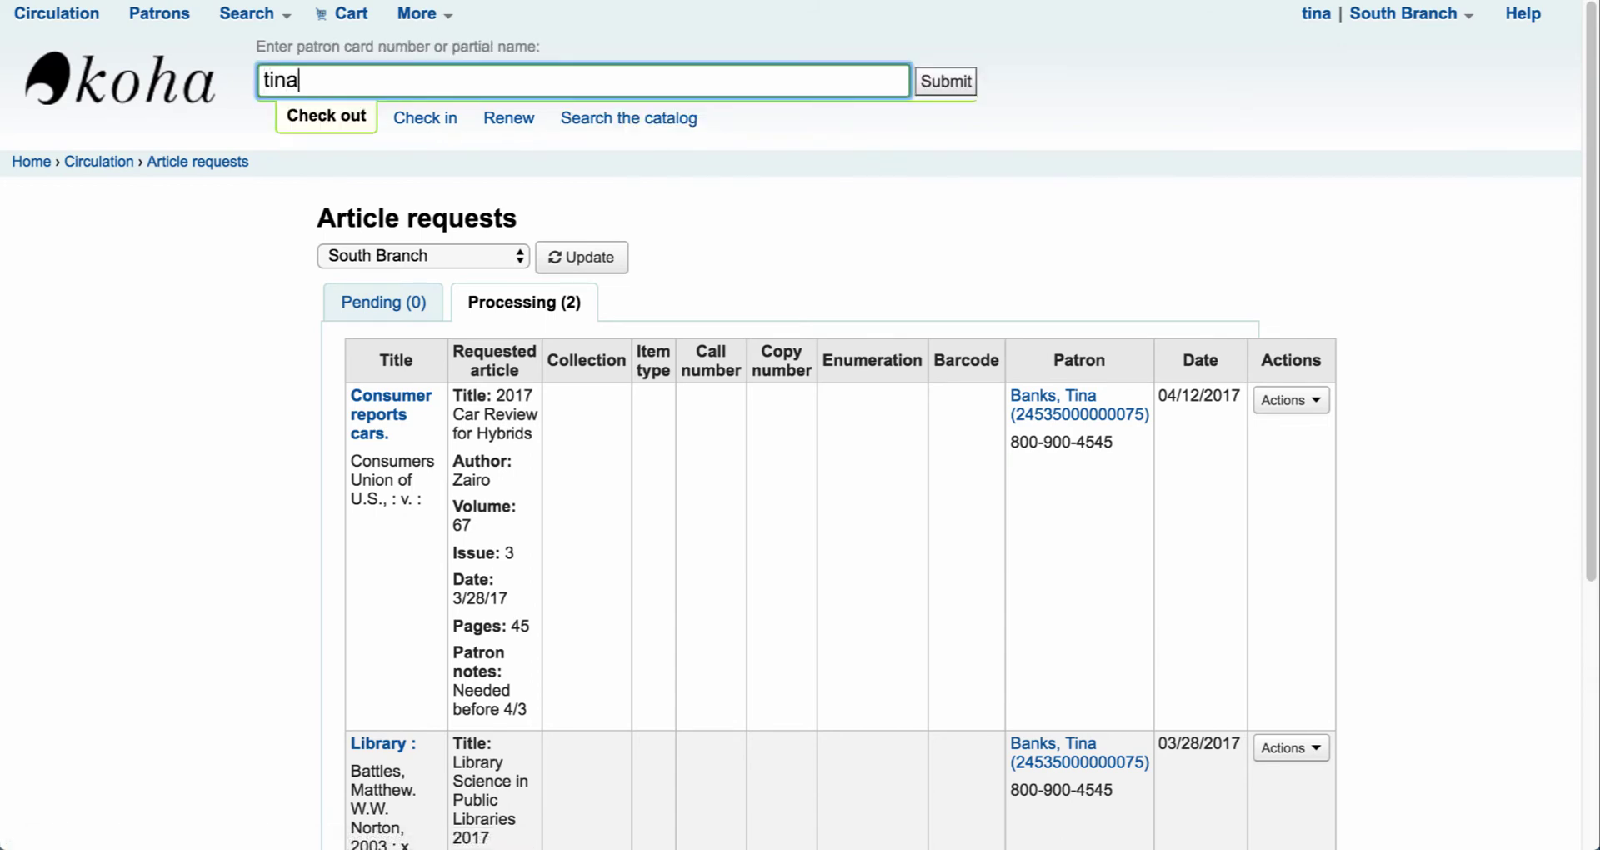
key("Down")
key("Return")
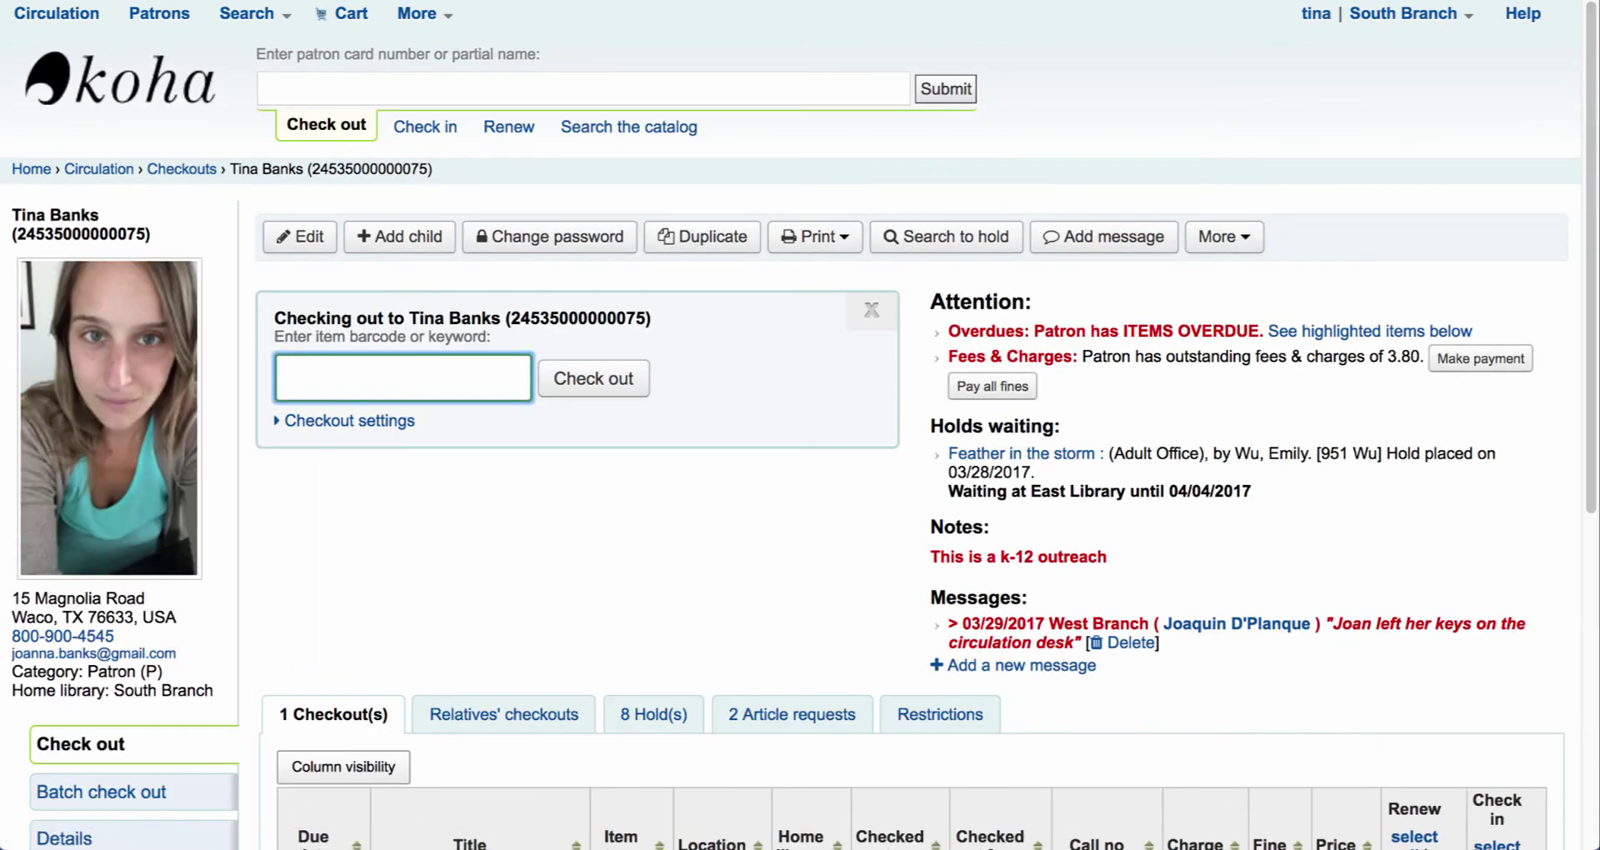
scroll(792, 493, "down", 3)
scroll(792, 493, "down", 2)
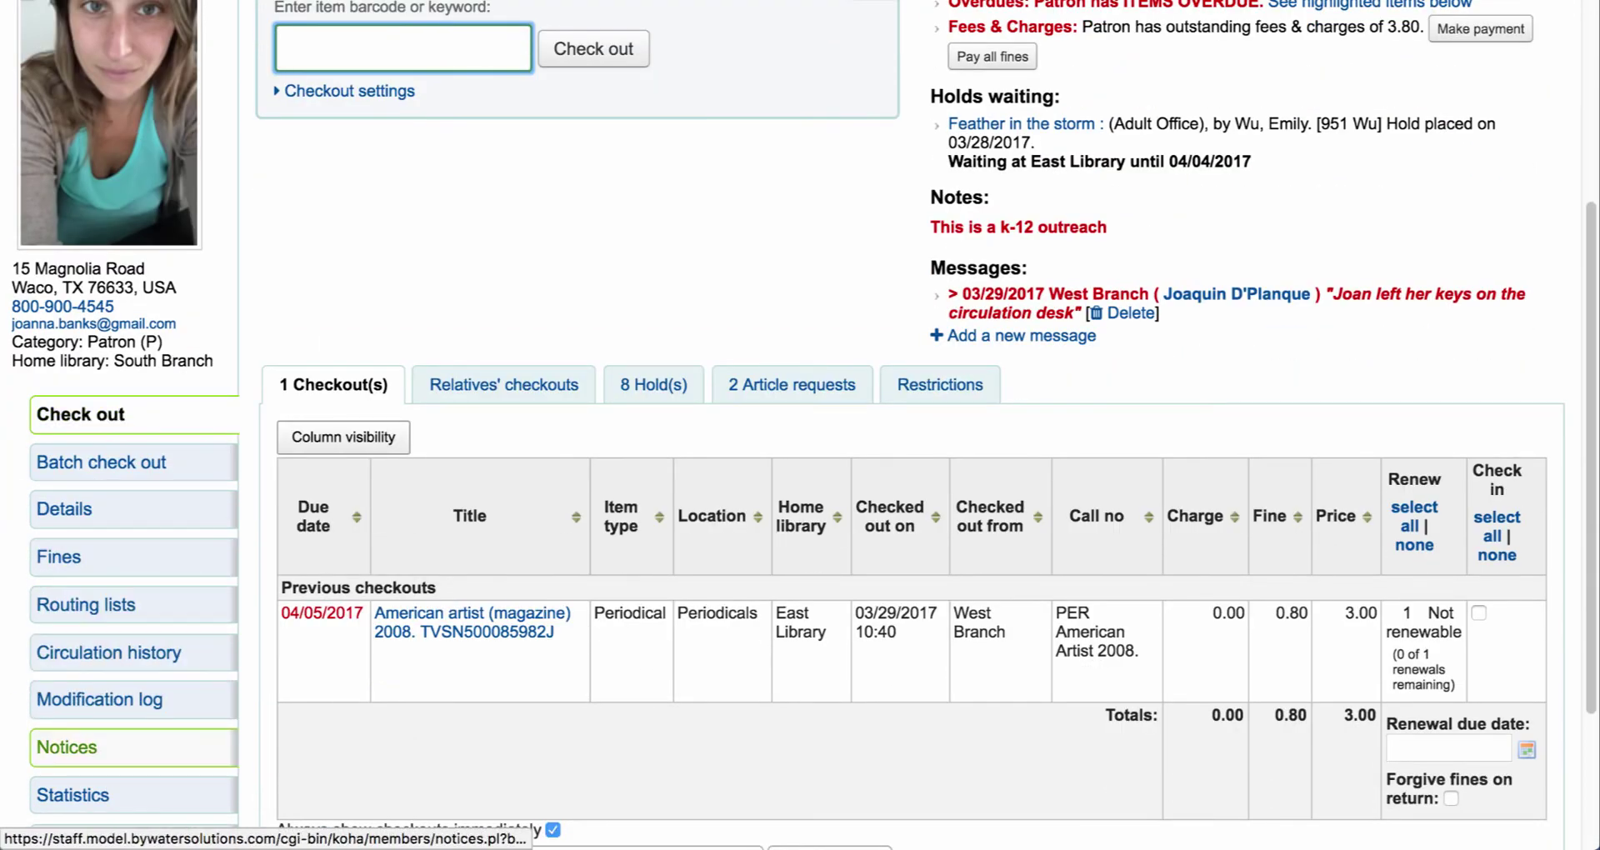
left_click(66, 746)
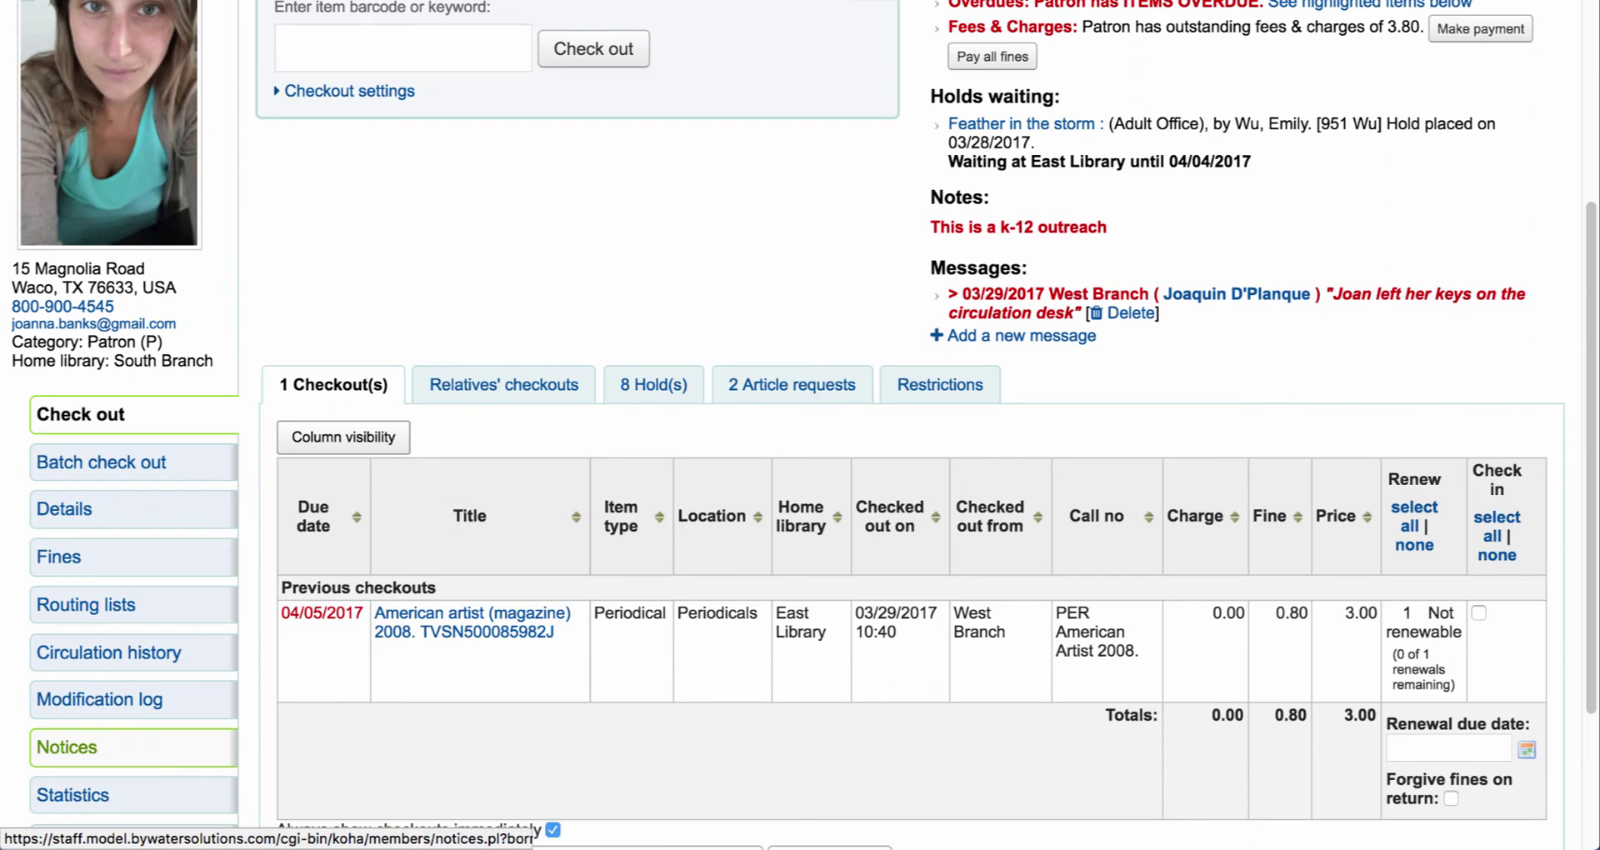
scroll(367, 400, "down", 1)
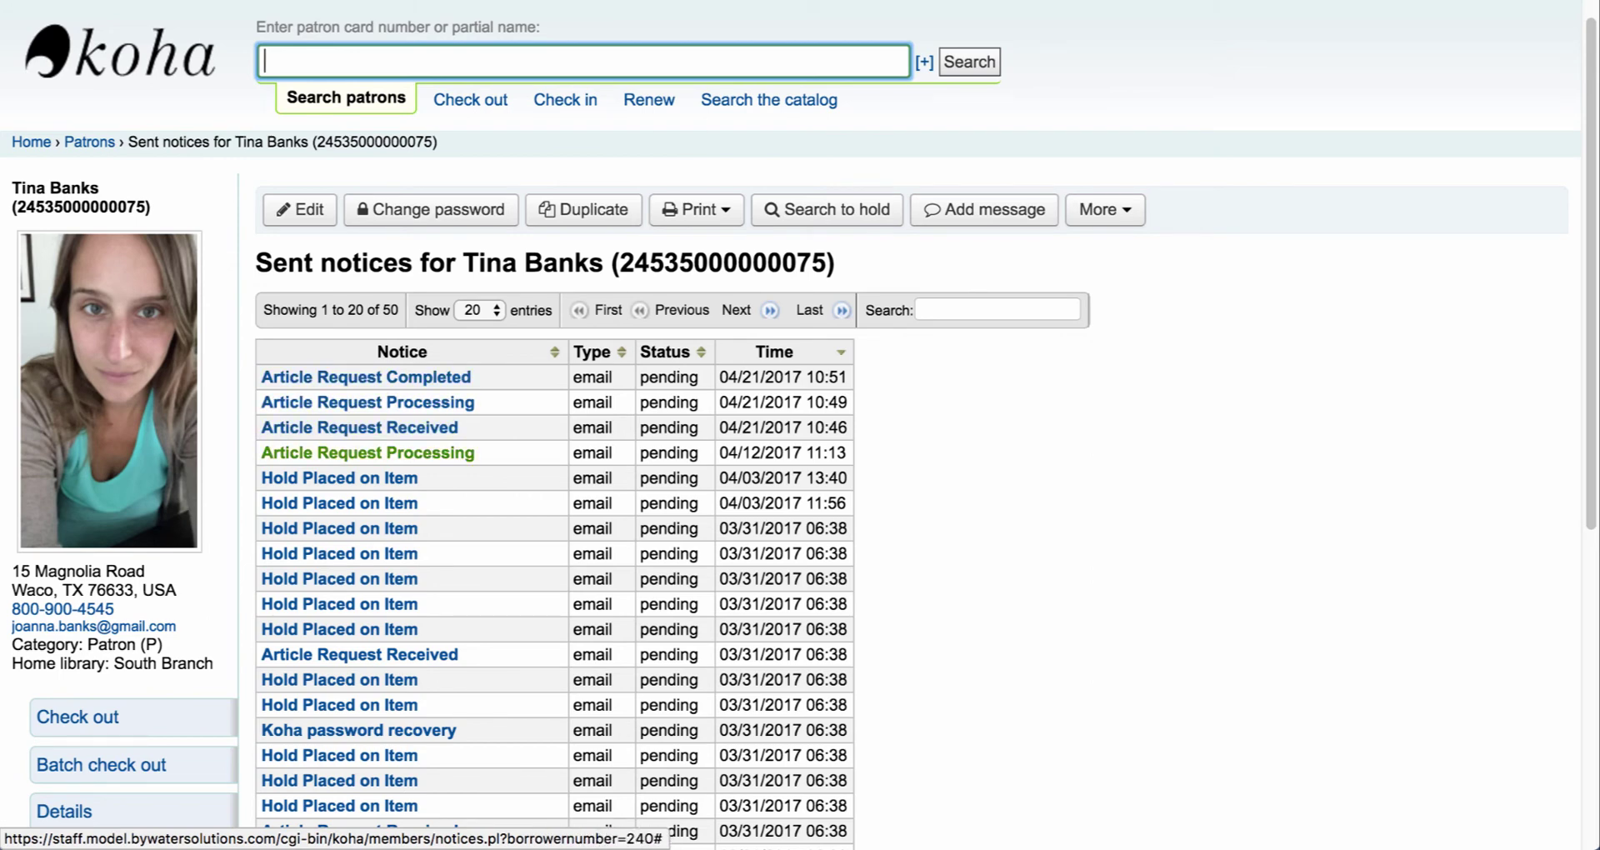
Expand the Article Request Received, Processing and Completed notices to read their South Branch pickup text
left_click(359, 426)
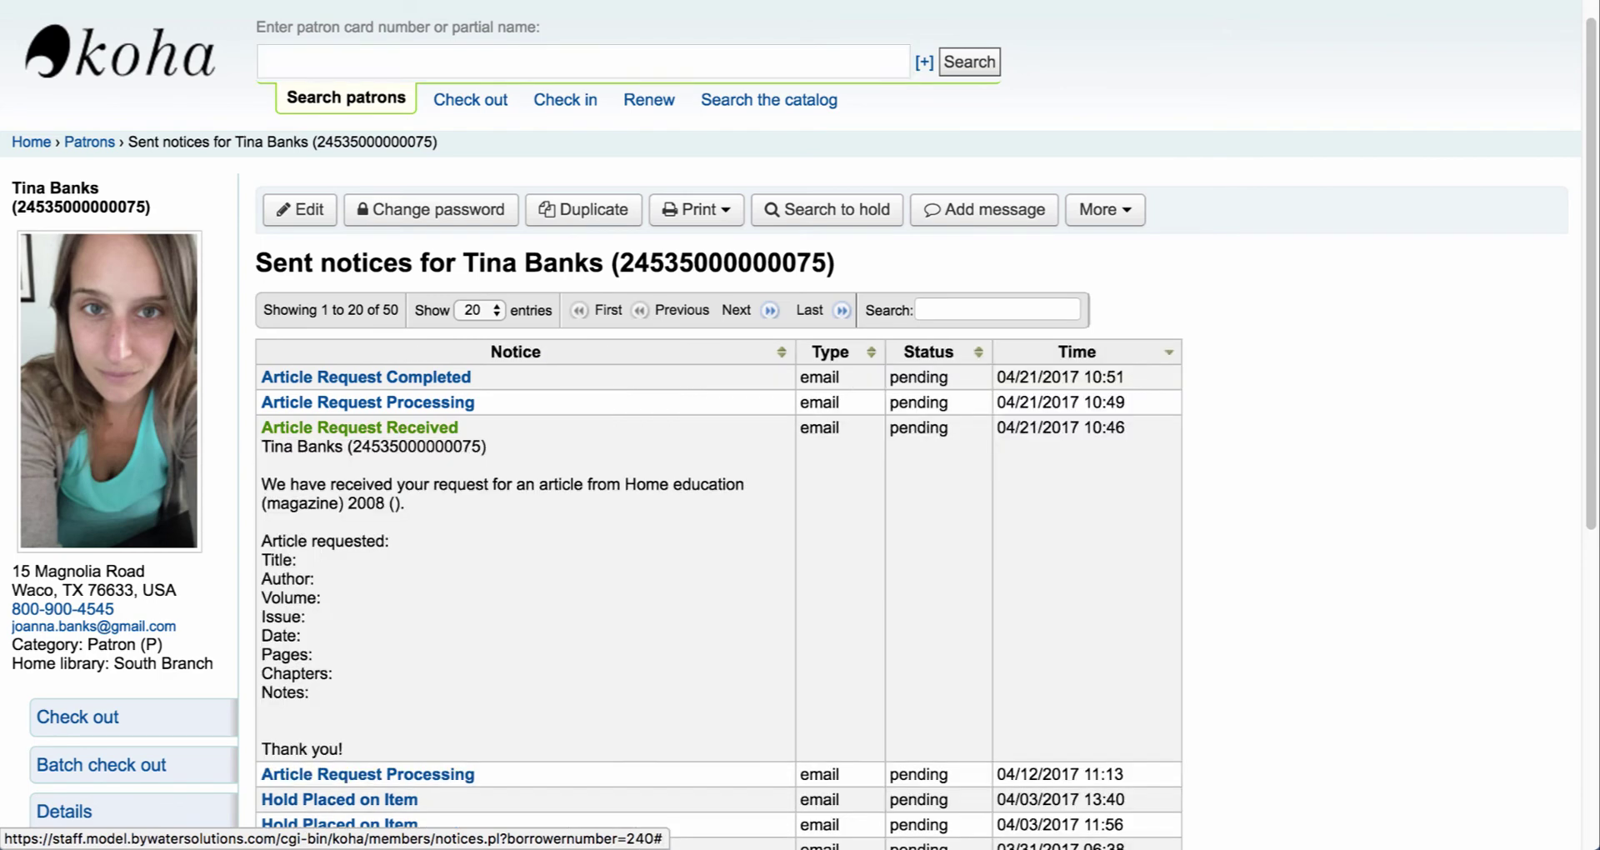
scroll(359, 427, "down", 3)
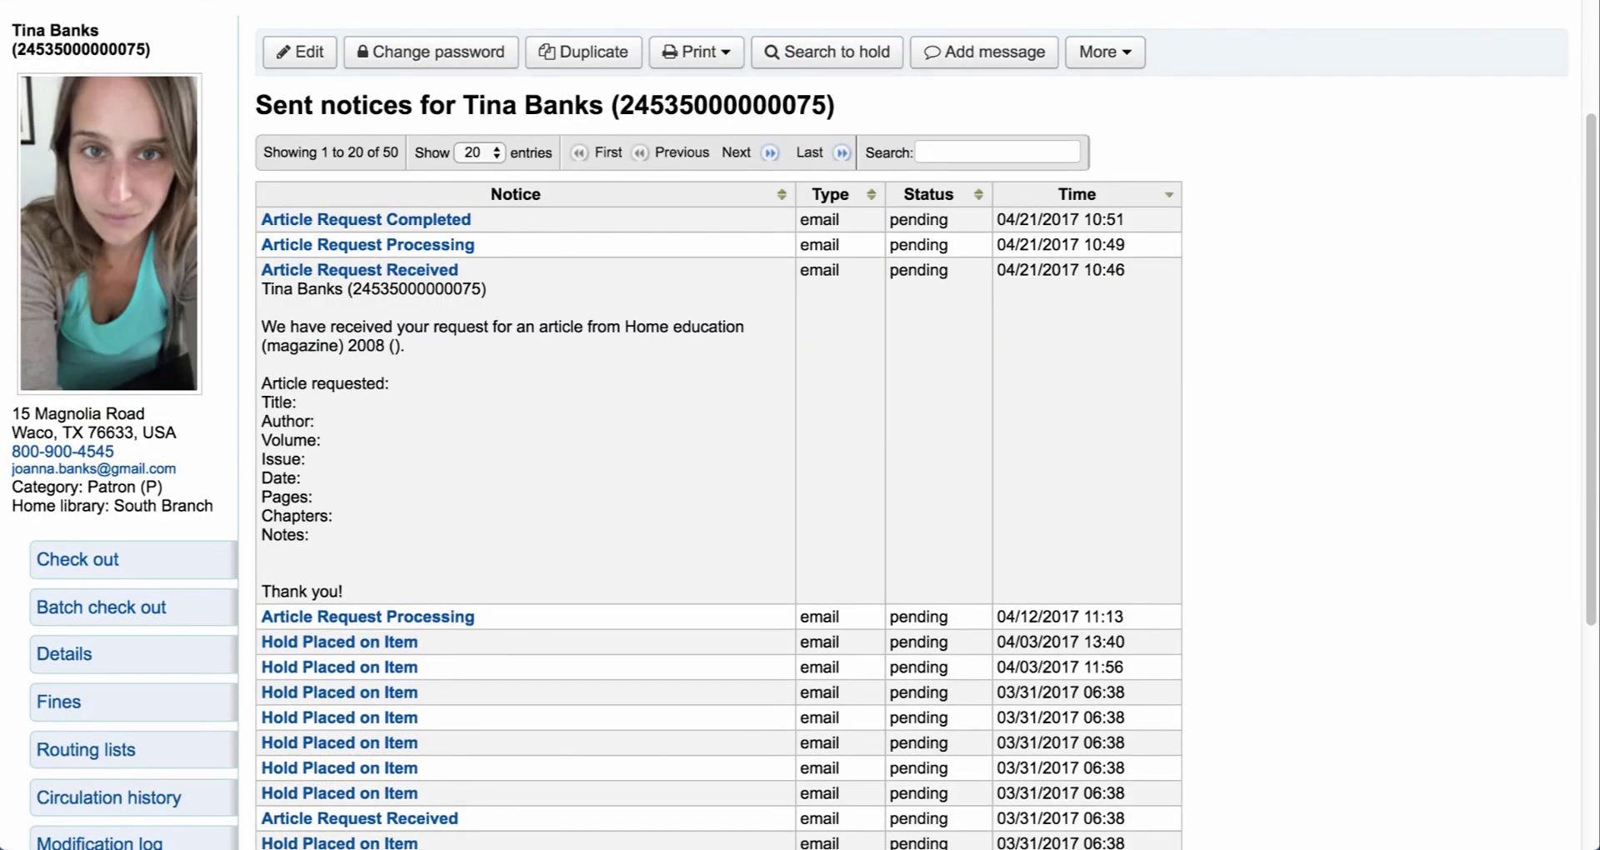
scroll(803, 425, "down", 1)
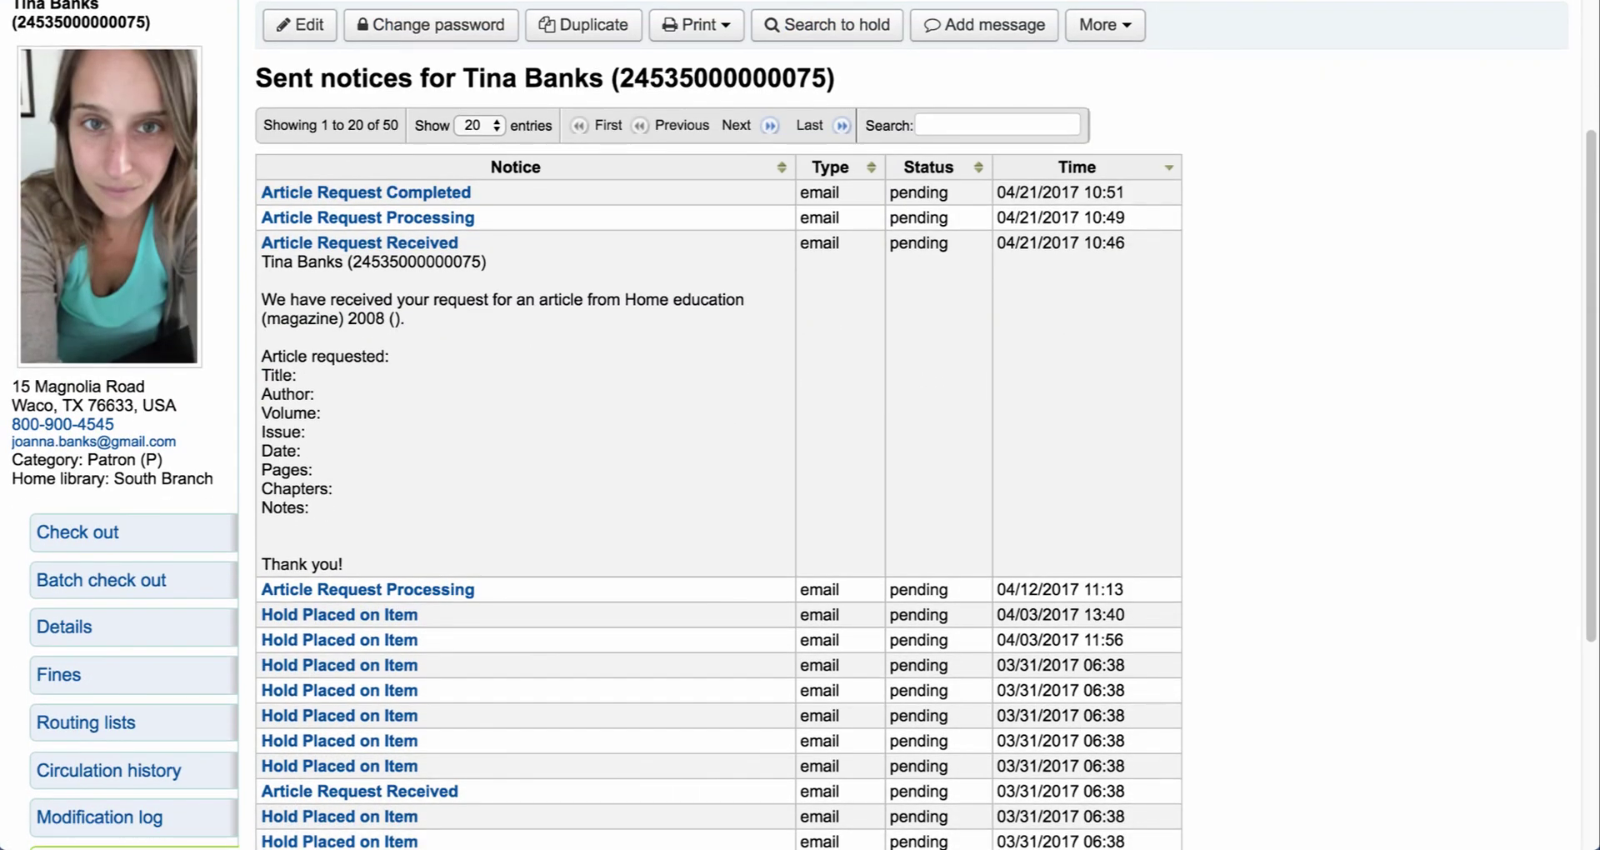
scroll(368, 361, "down", 4)
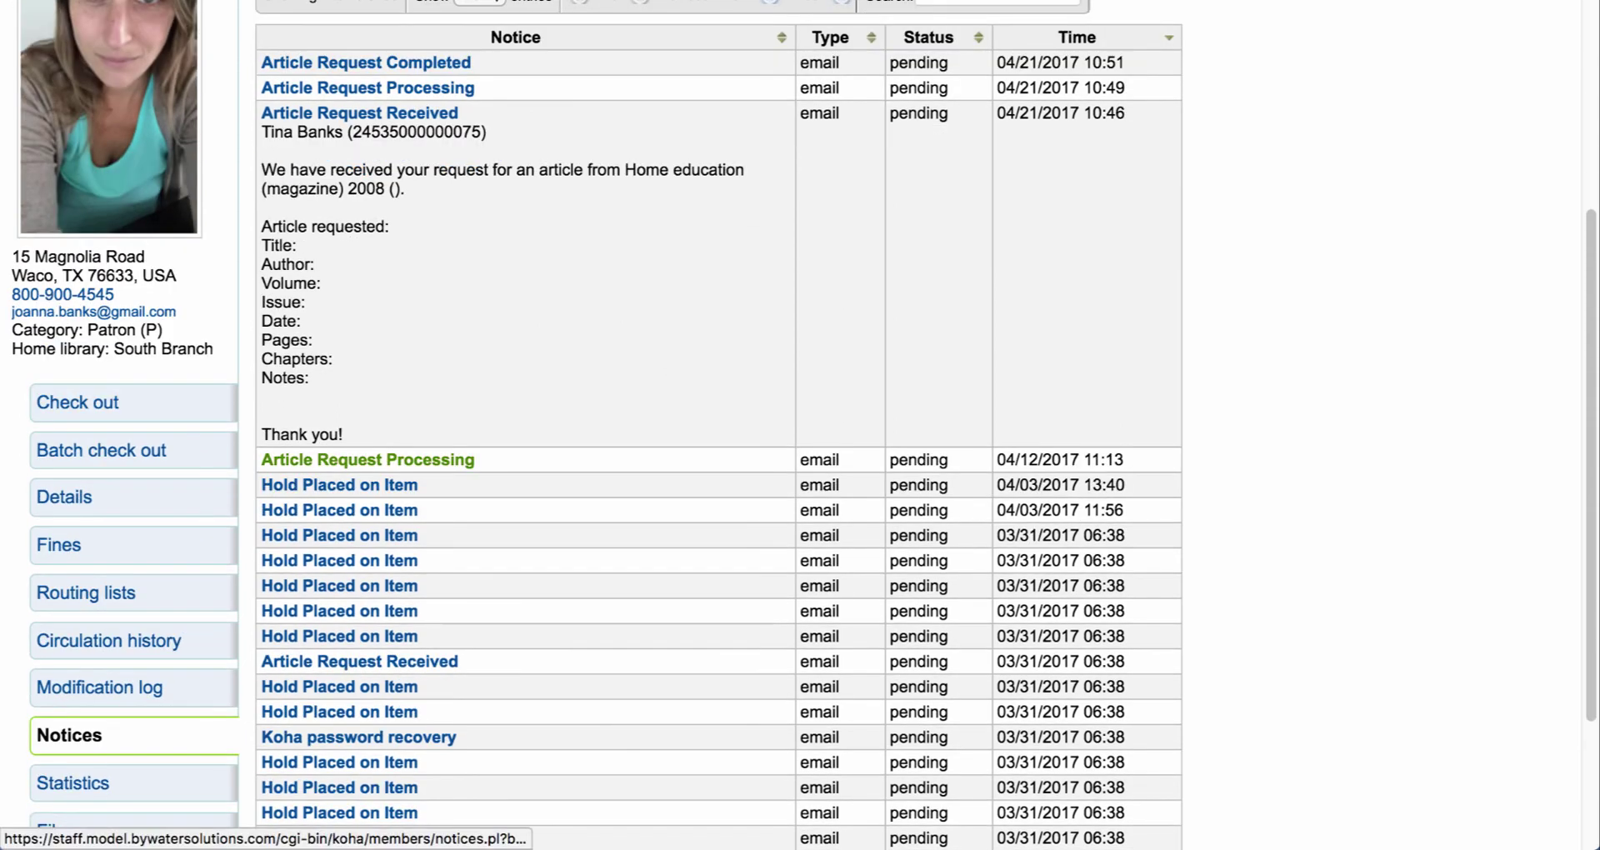
scroll(368, 361, "up", 9)
left_click(367, 429)
scroll(367, 429, "down", 2)
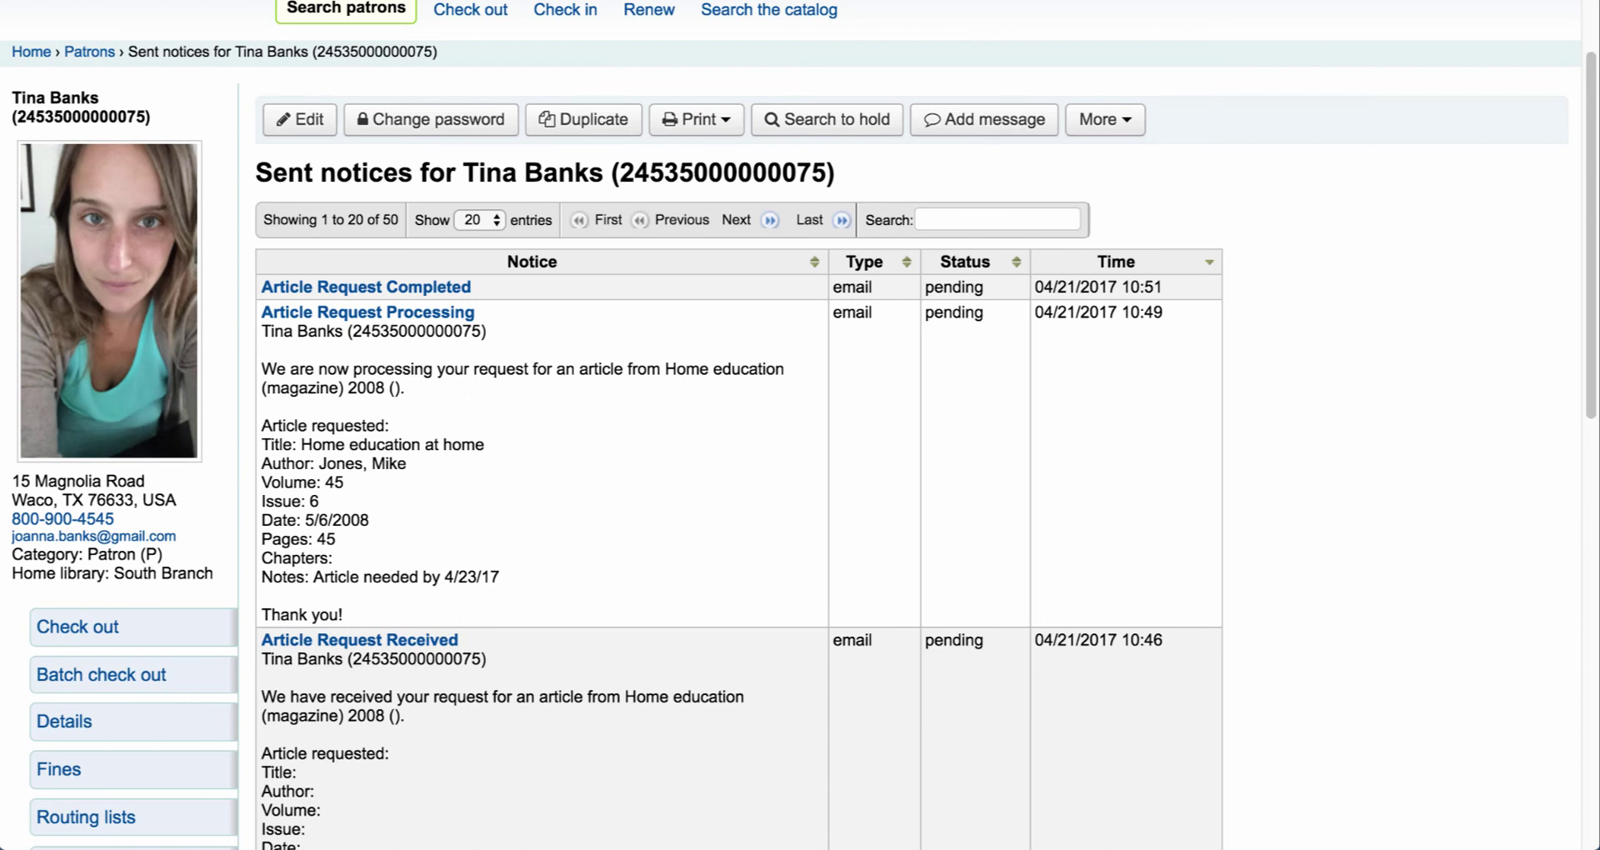
left_click(425, 287)
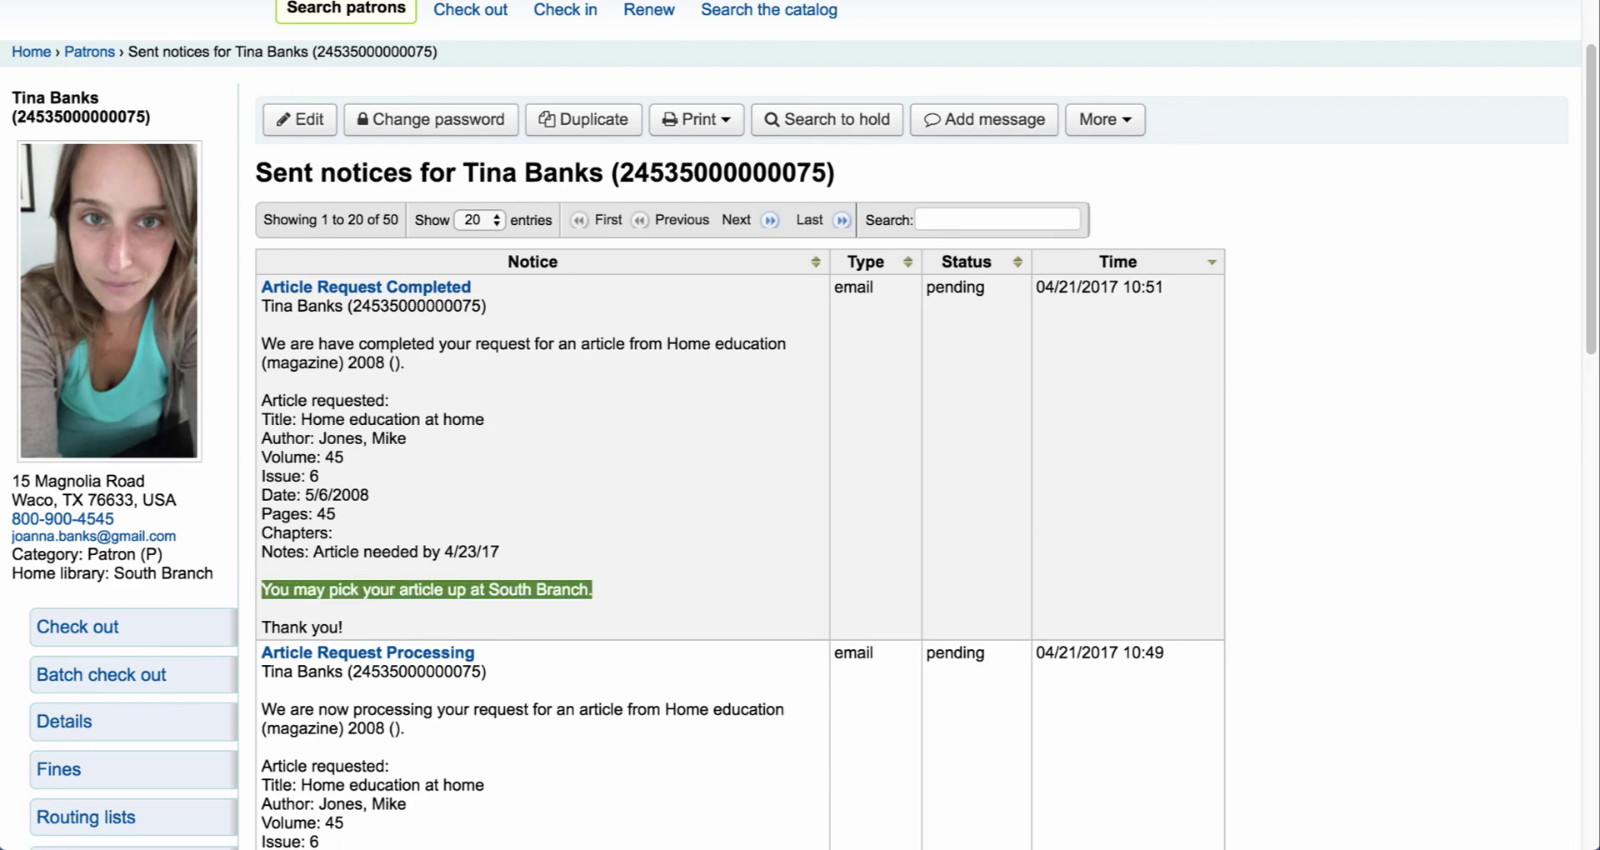
scroll(800, 425, "up", 3)
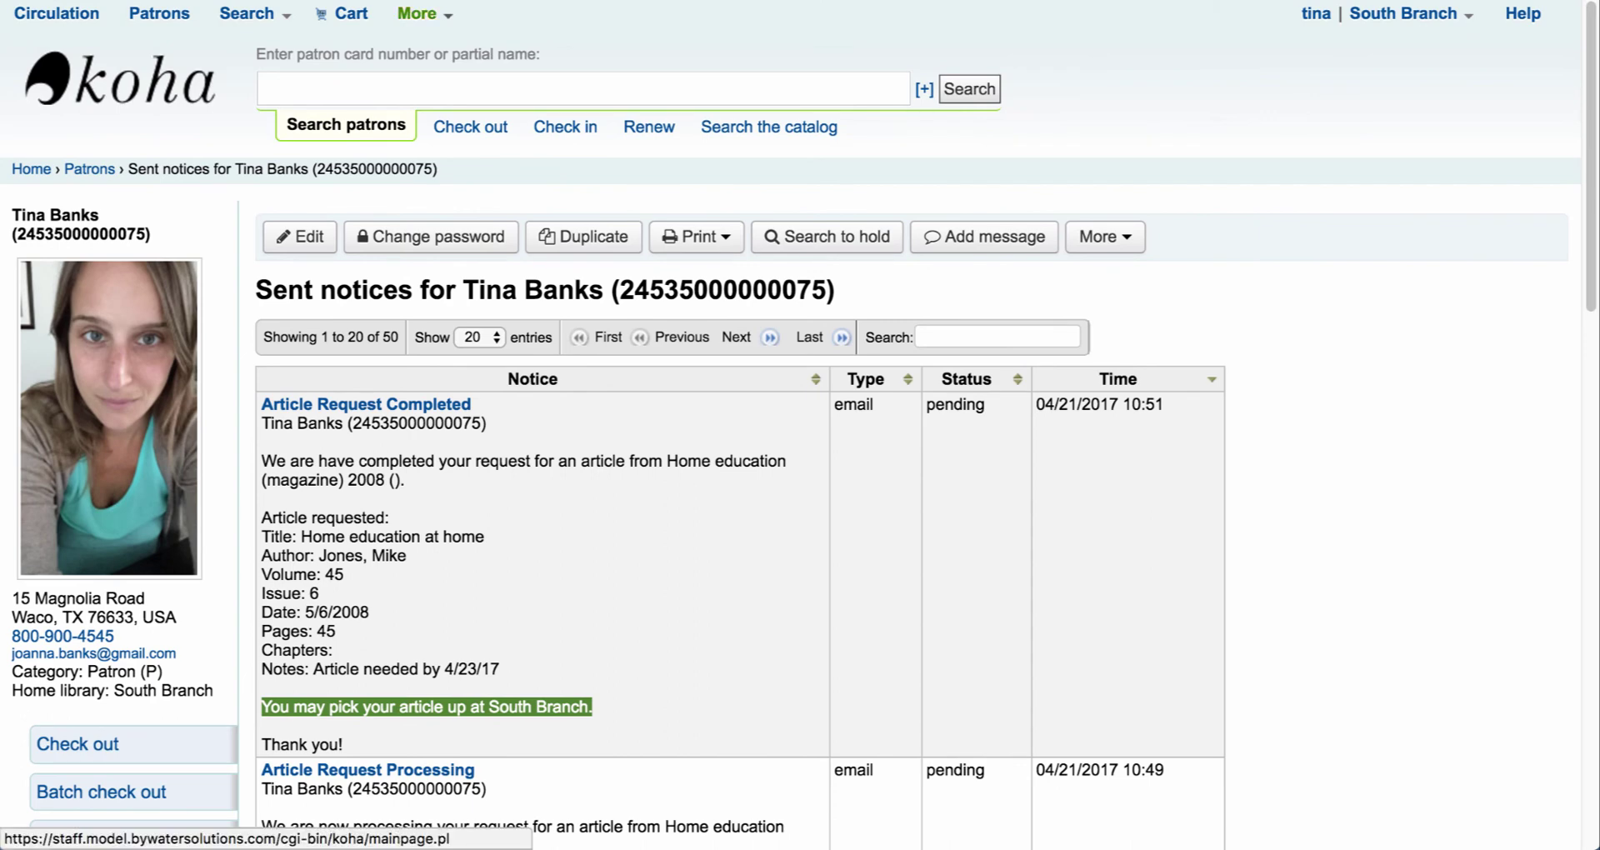
Go to Tools > Notices & slips and show templates for all libraries
left_click(421, 13)
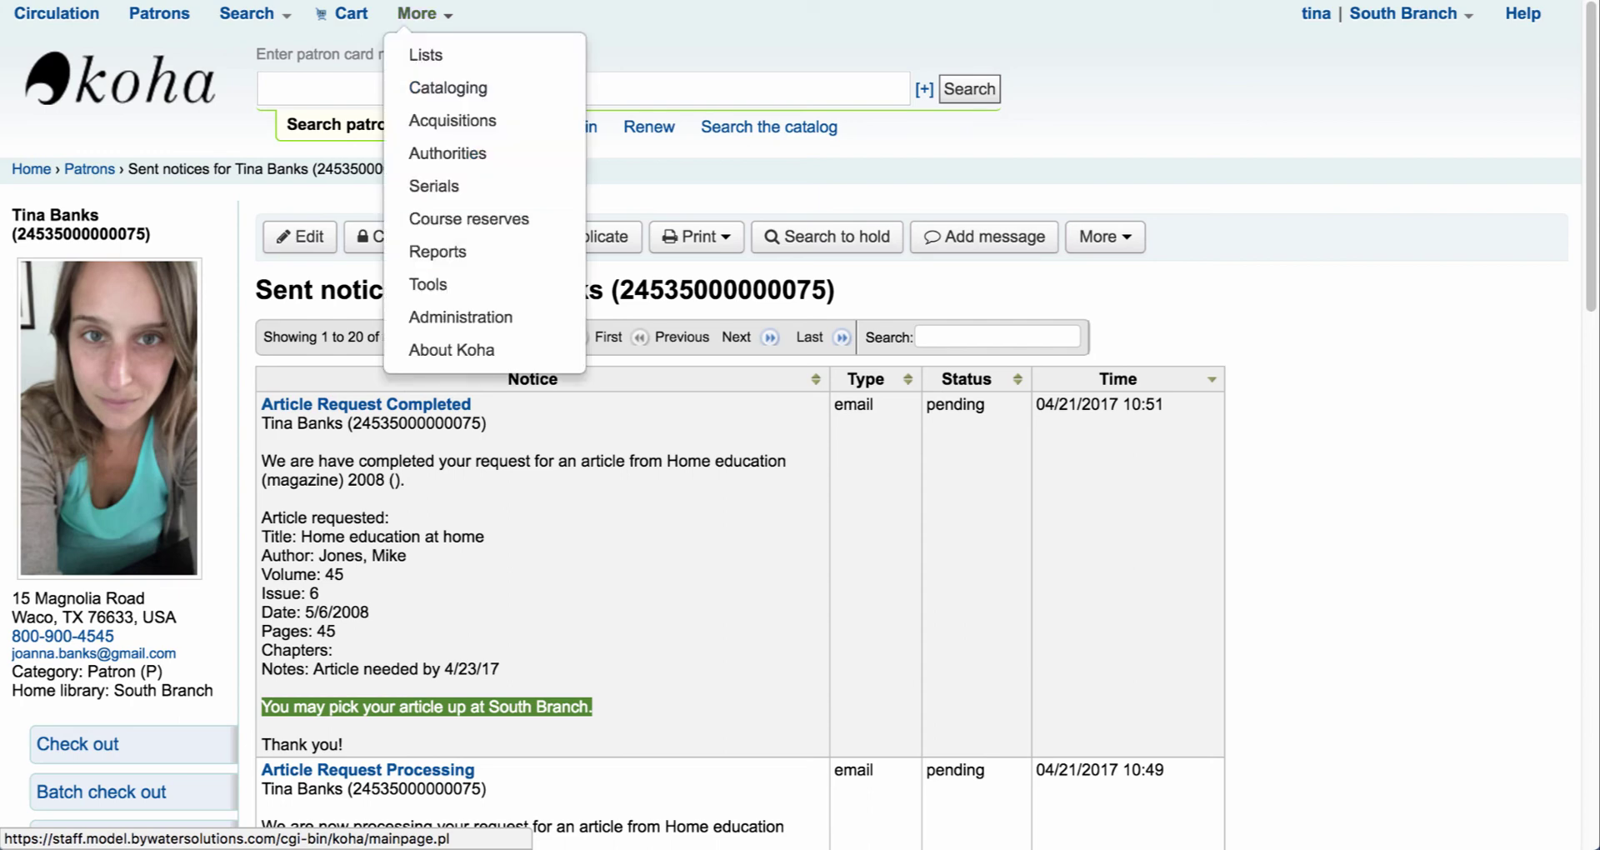
left_click(427, 284)
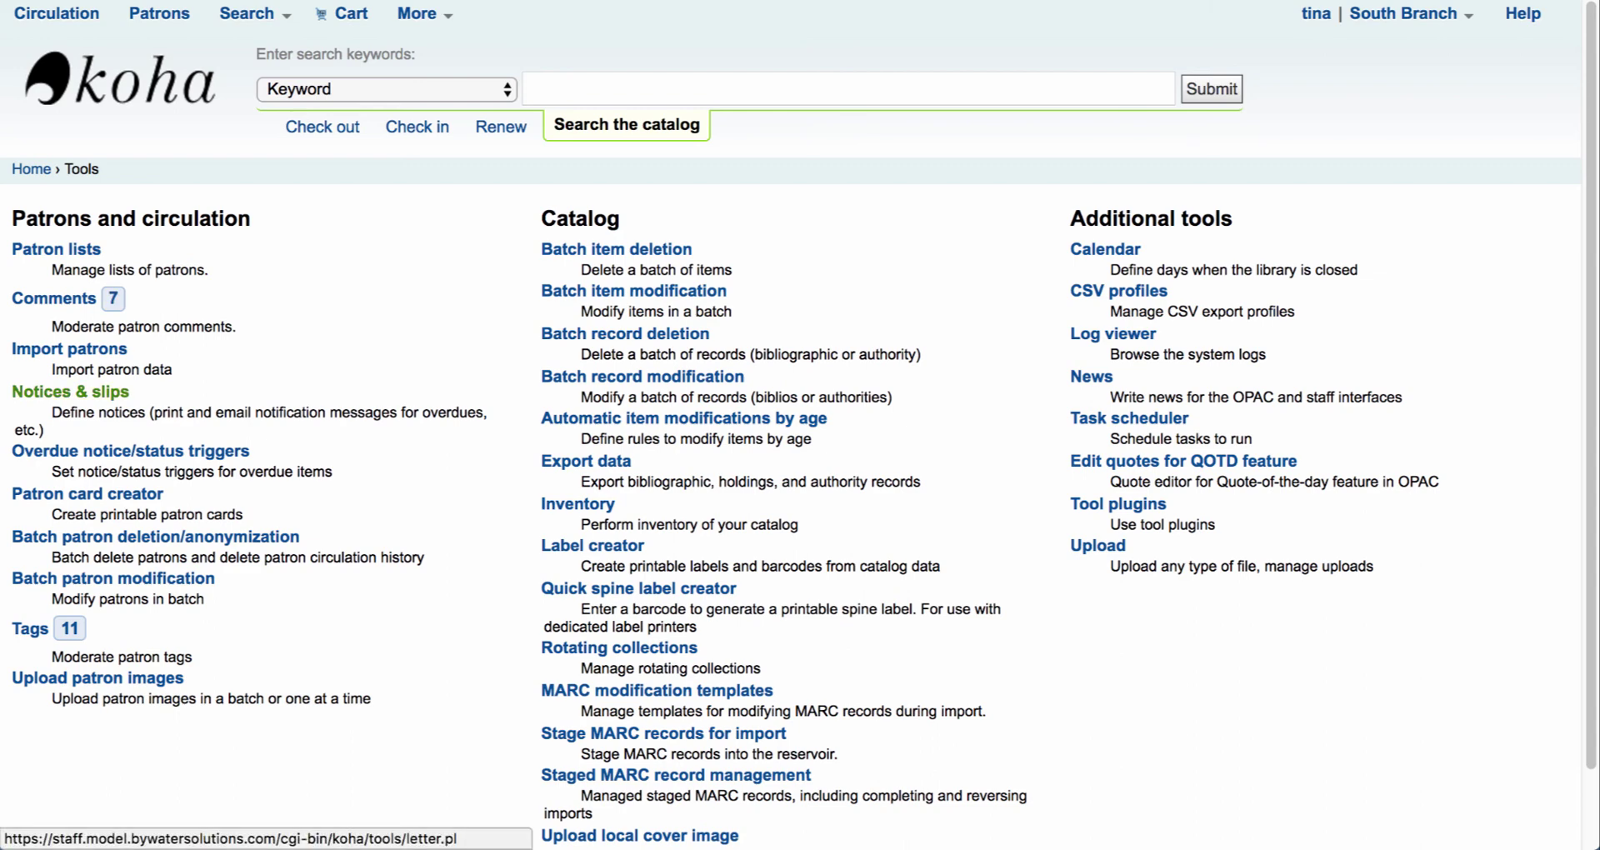
left_click(70, 392)
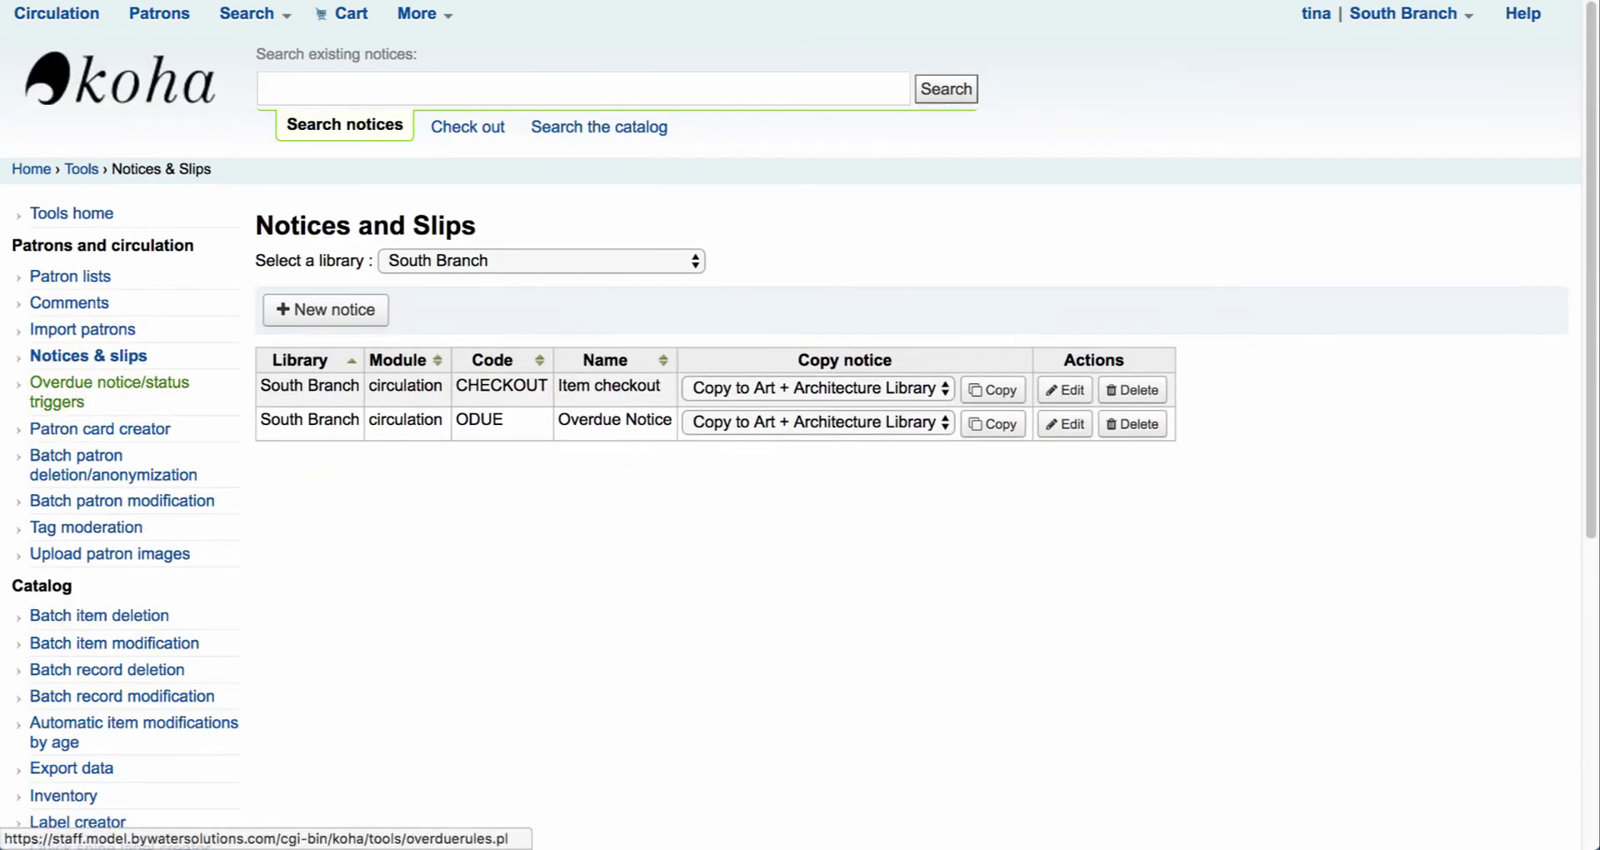
left_click(442, 260)
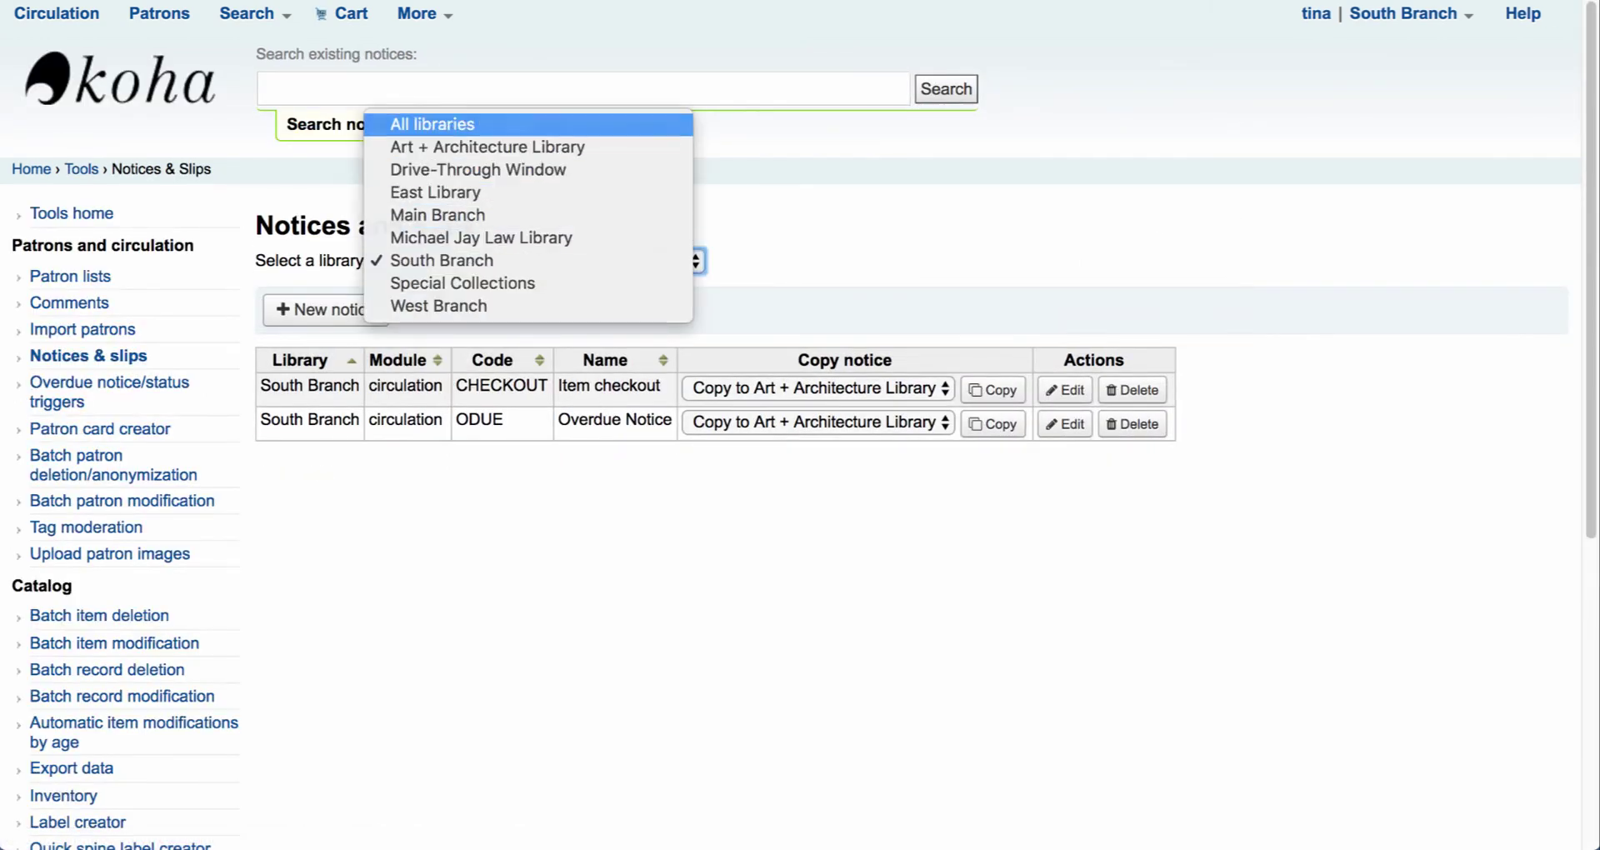
key("Return")
scroll(800, 500, "down", 3)
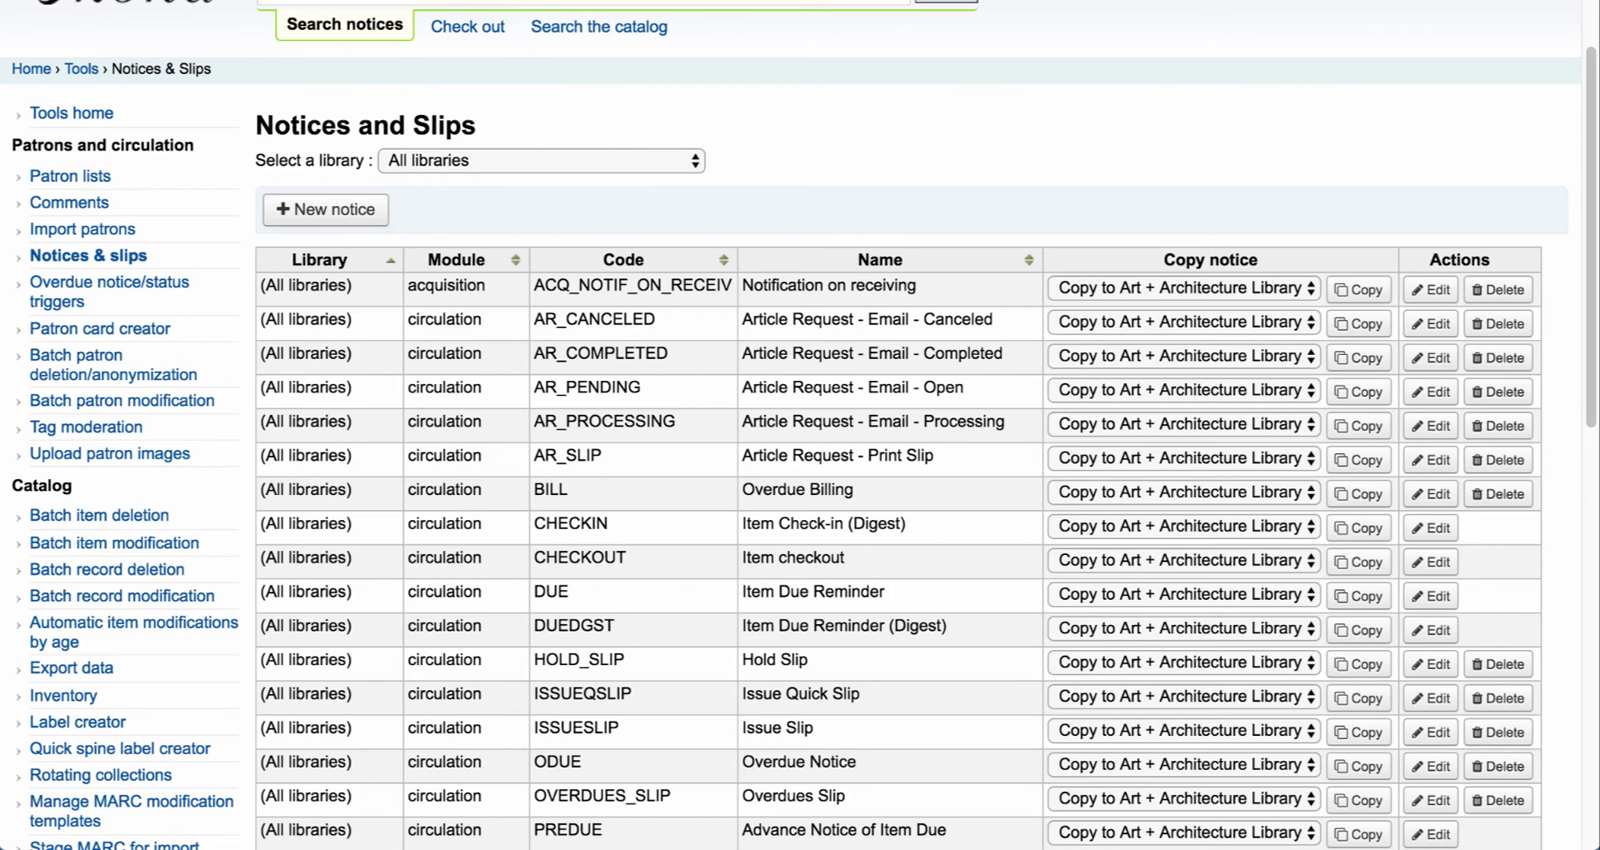
Highlight the Article Request Canceled, Completed, Open and Processing email notice names
left_click_drag(742, 319, 993, 319)
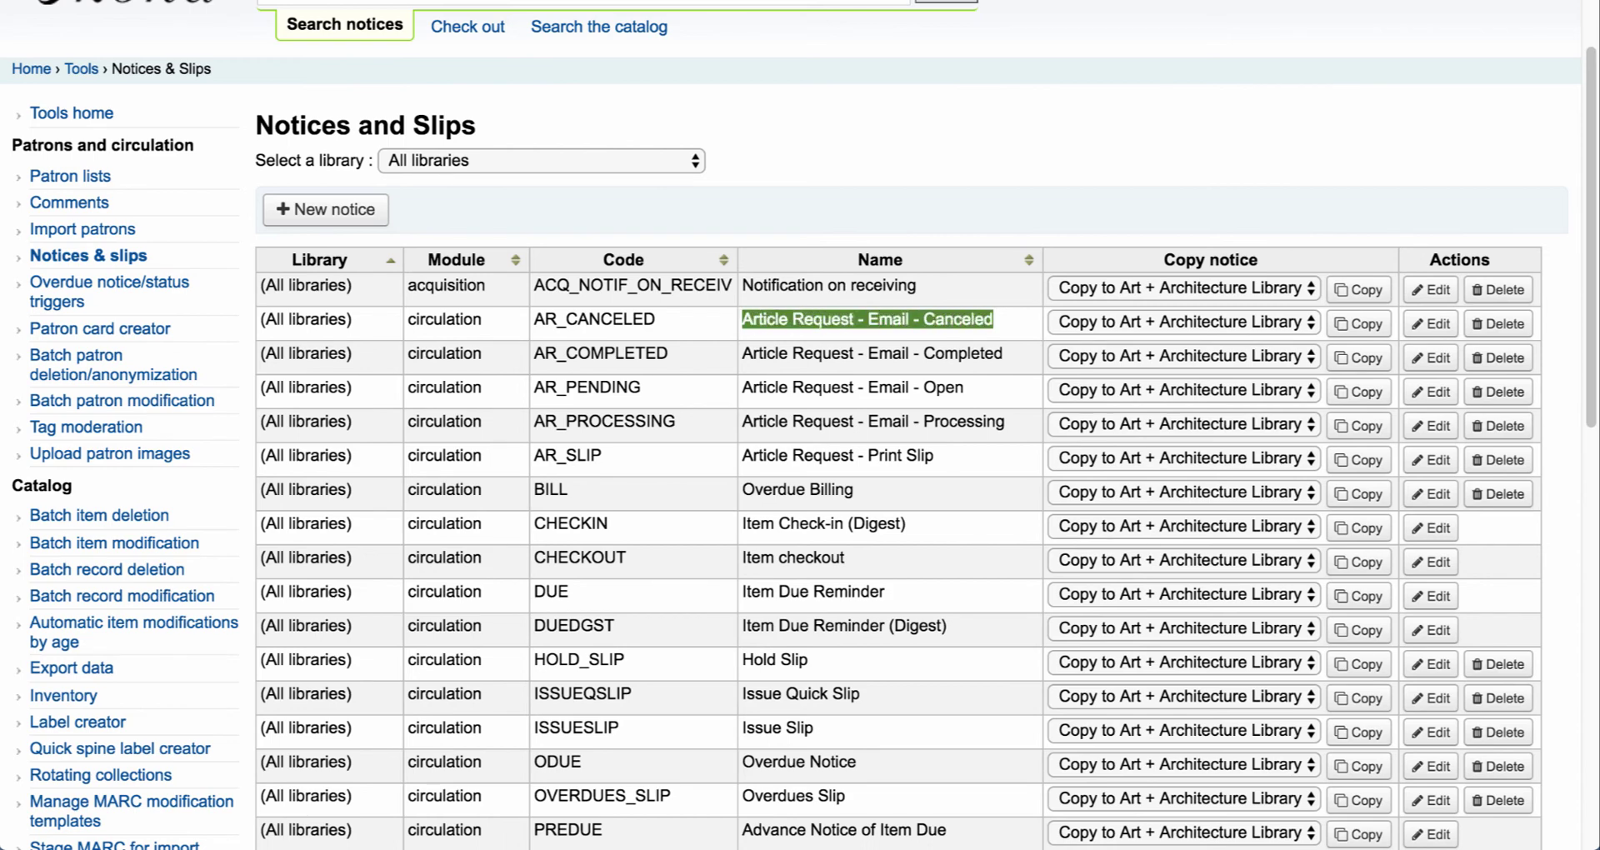
left_click_drag(741, 353, 1004, 353)
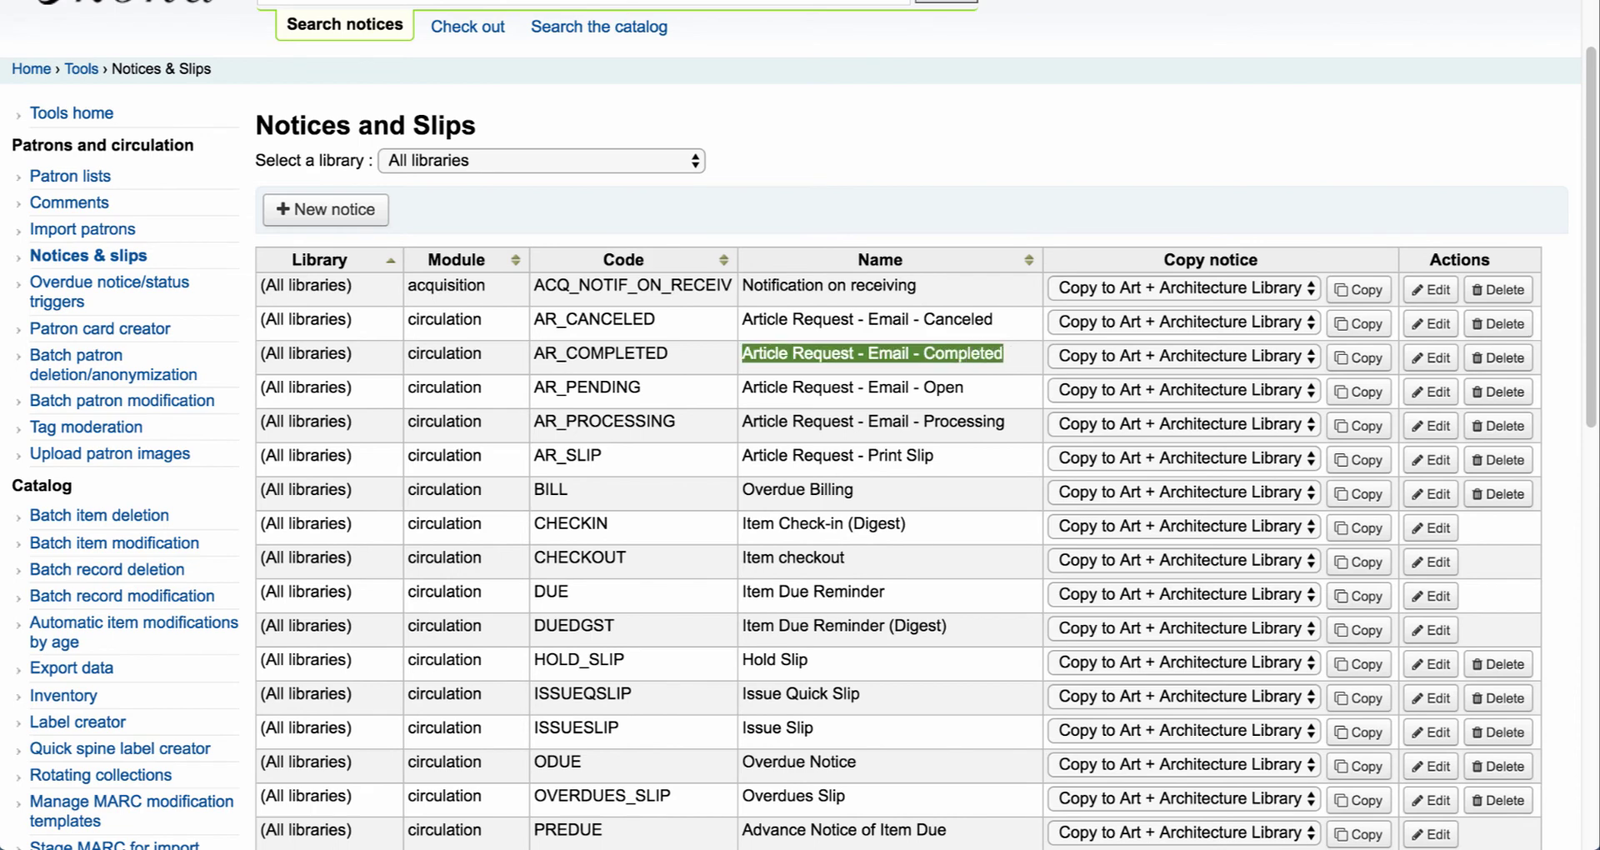
left_click_drag(741, 387, 965, 387)
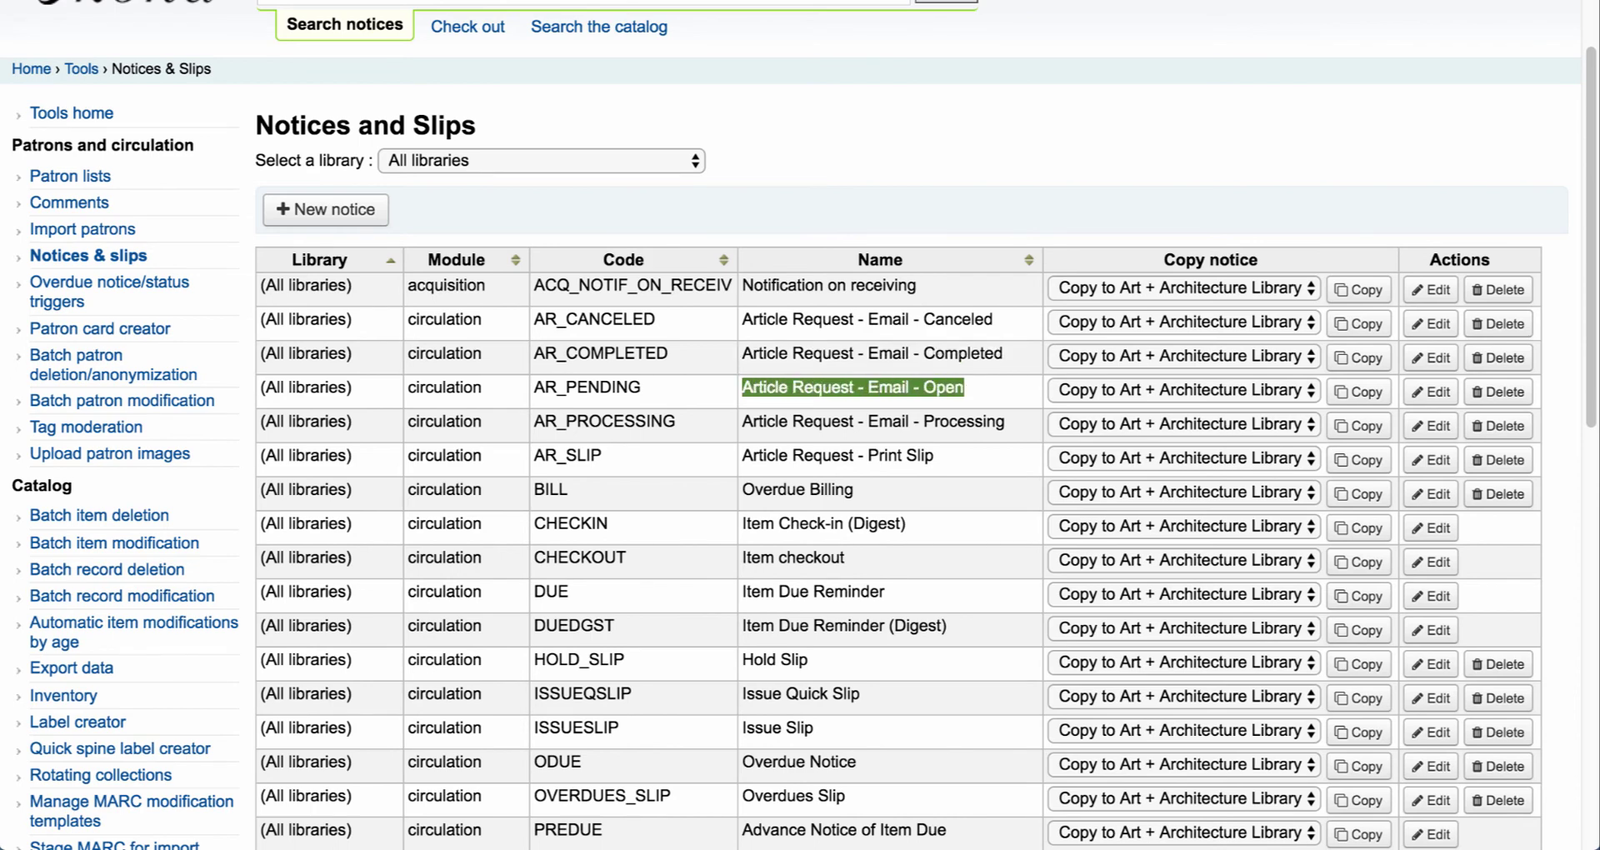
left_click_drag(741, 421, 1005, 422)
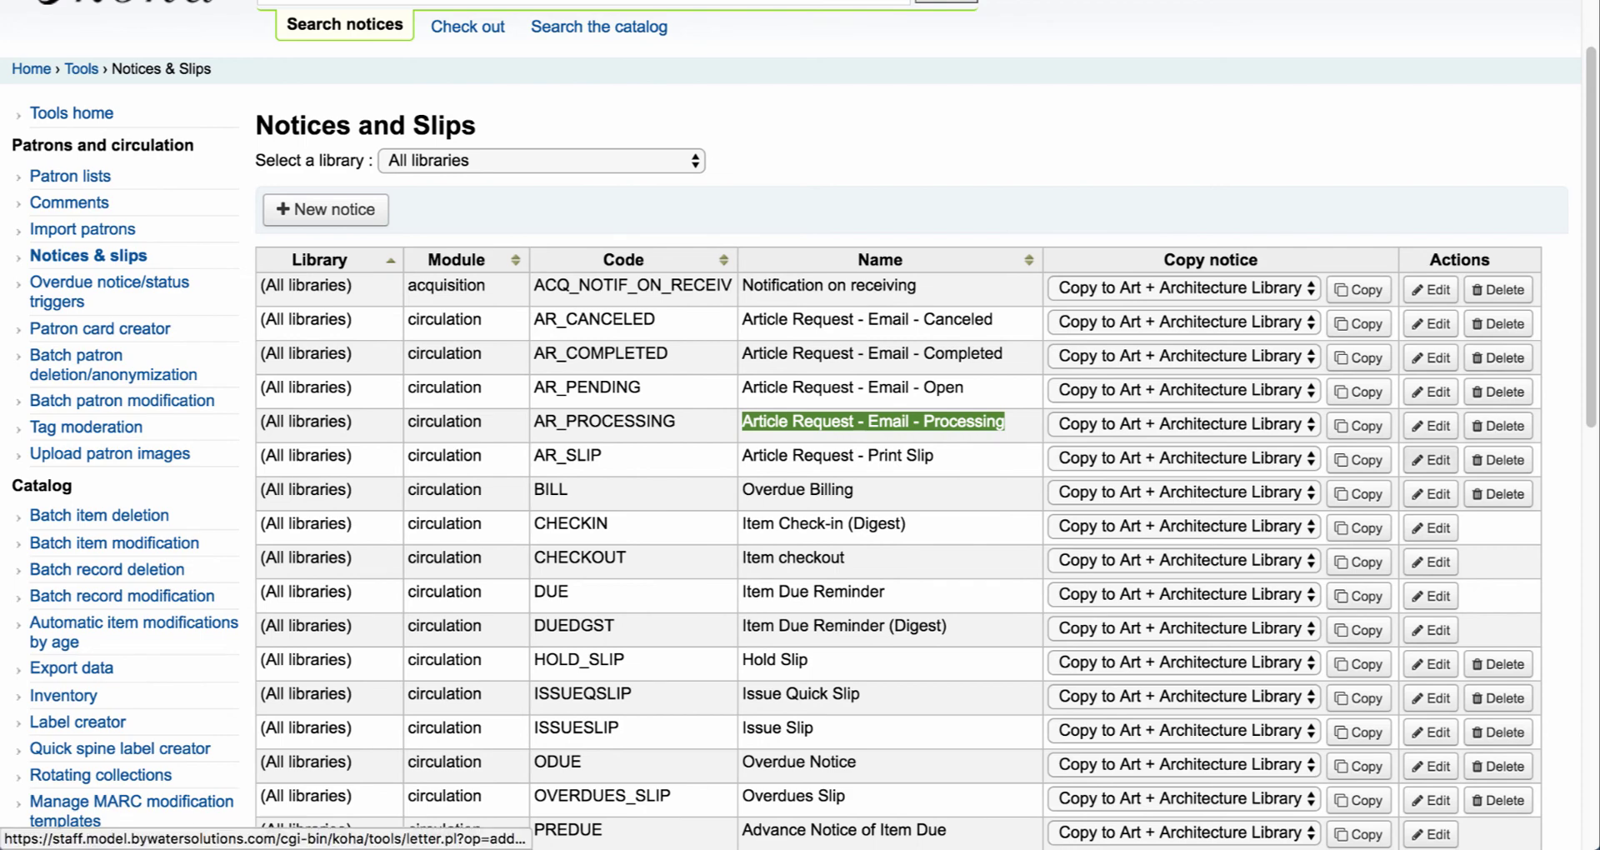
Review the AR_SLIP print template body and cancel without saving
left_click(1430, 460)
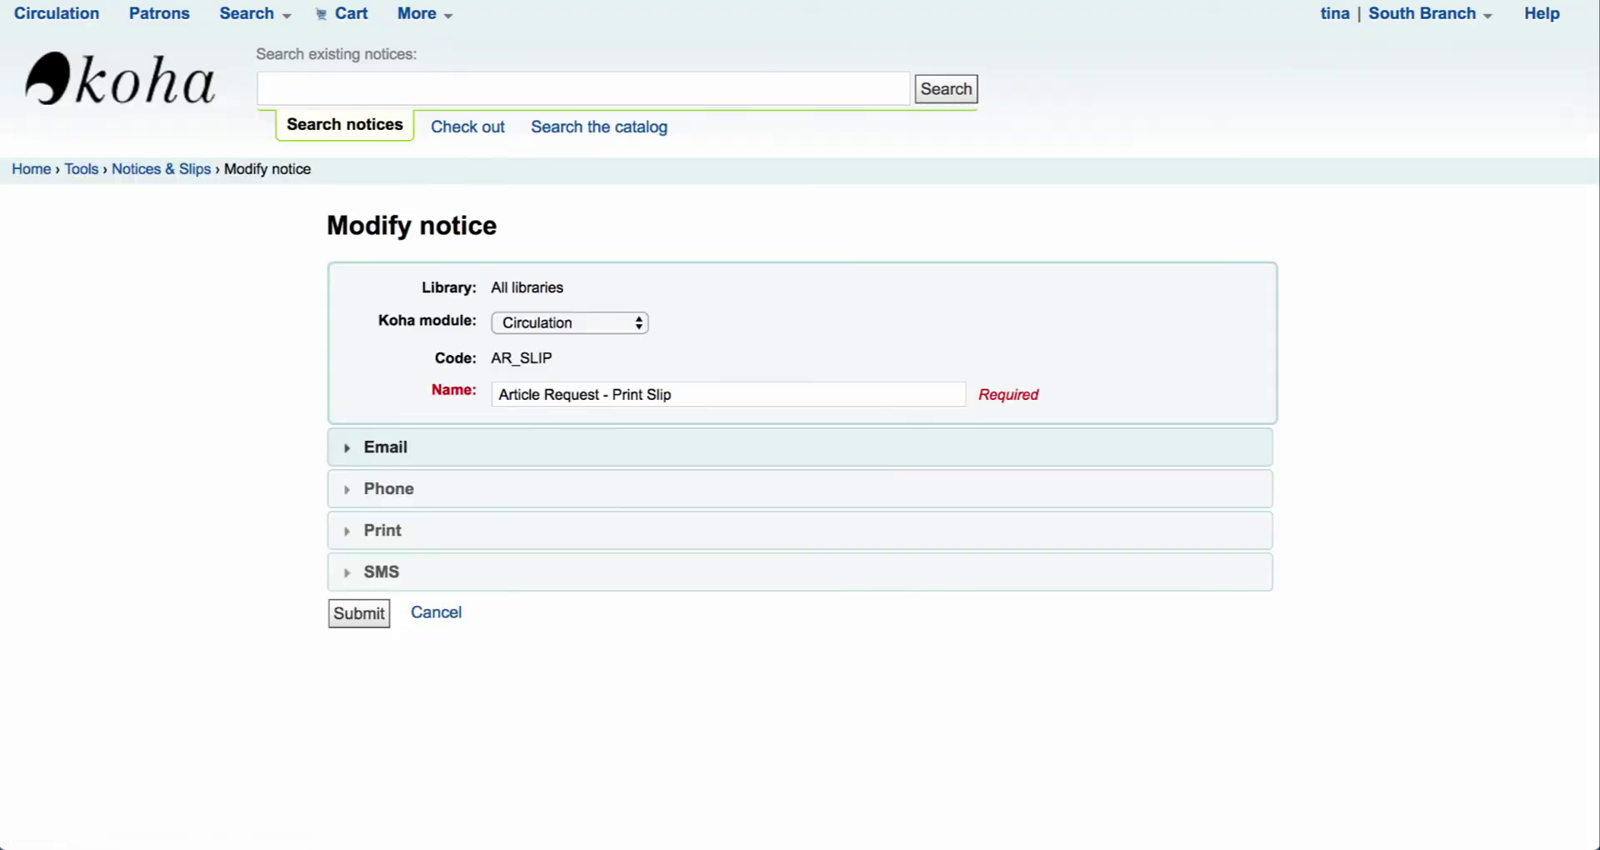
left_click(382, 530)
scroll(800, 417, "down", 5)
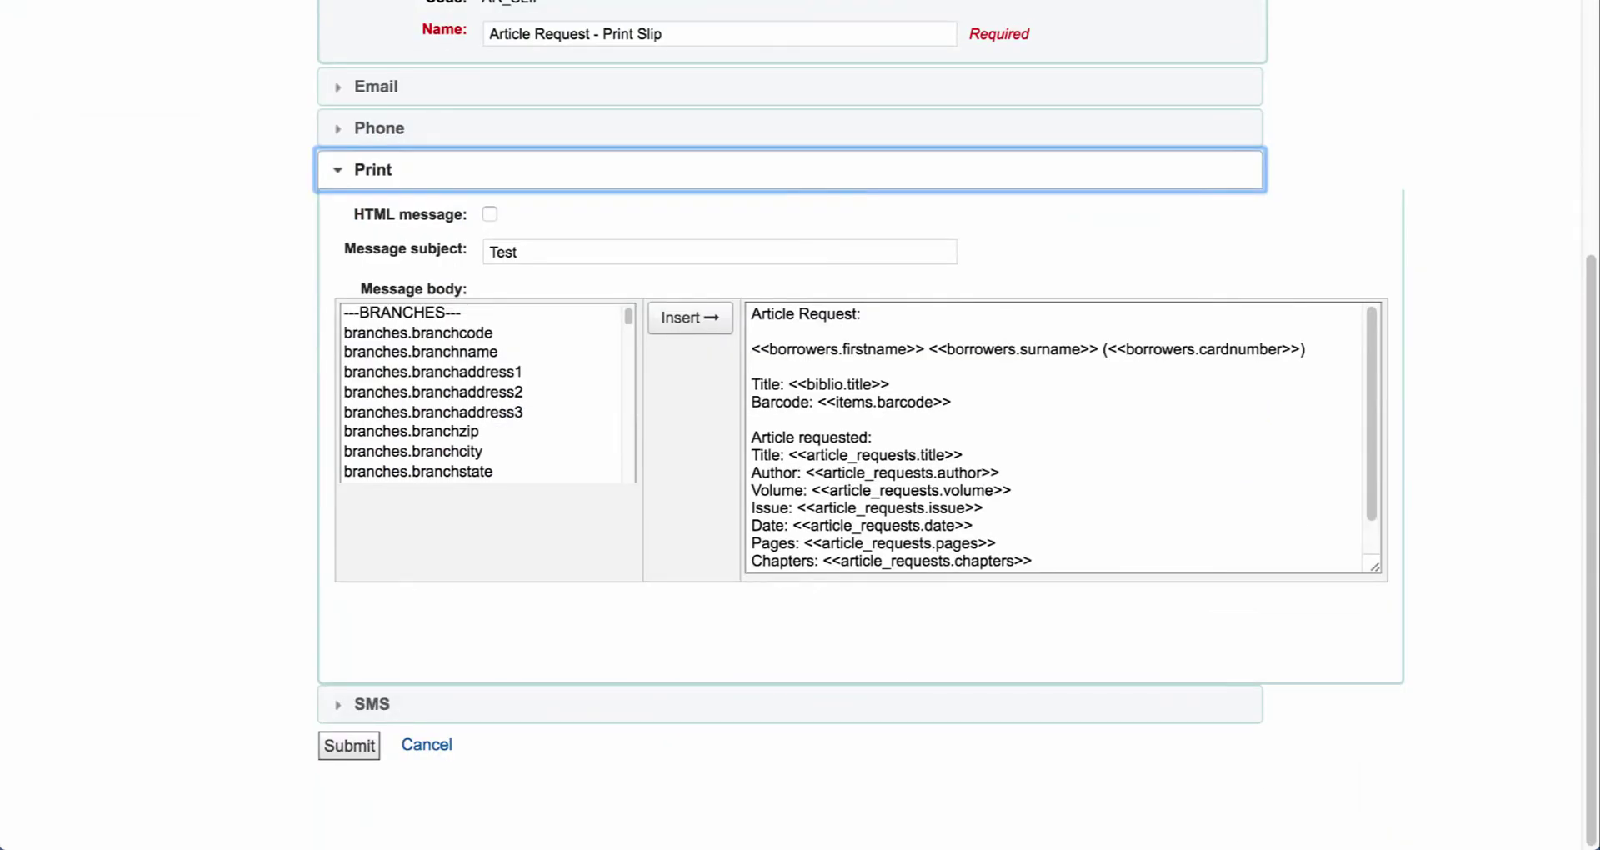
left_click(427, 744)
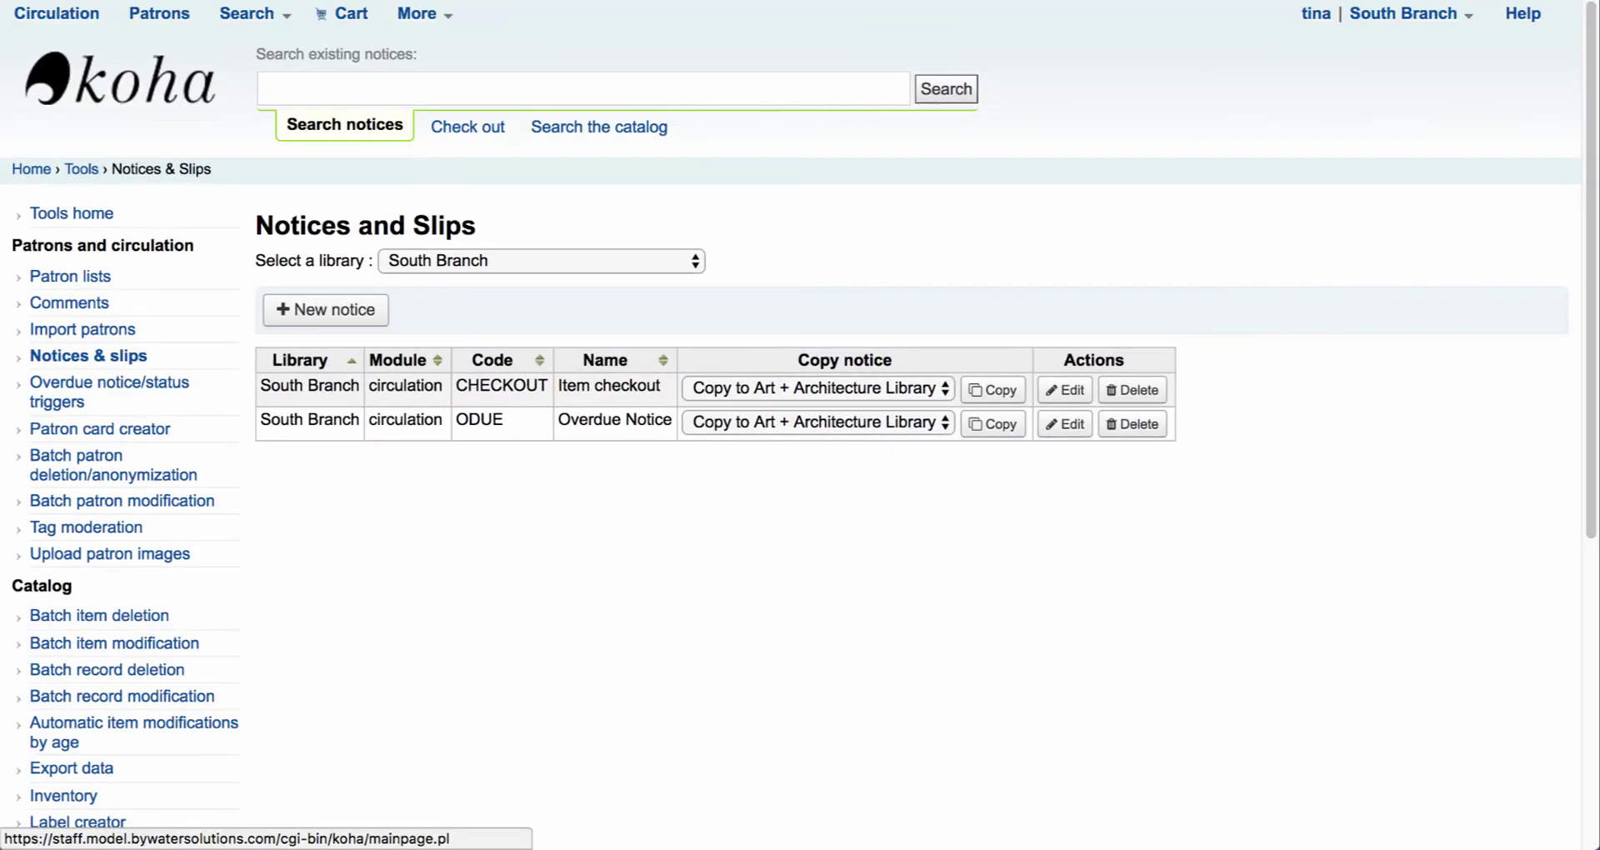
Return to the staff home page, then log the patron out of the OPAC from Your summary
left_click(121, 80)
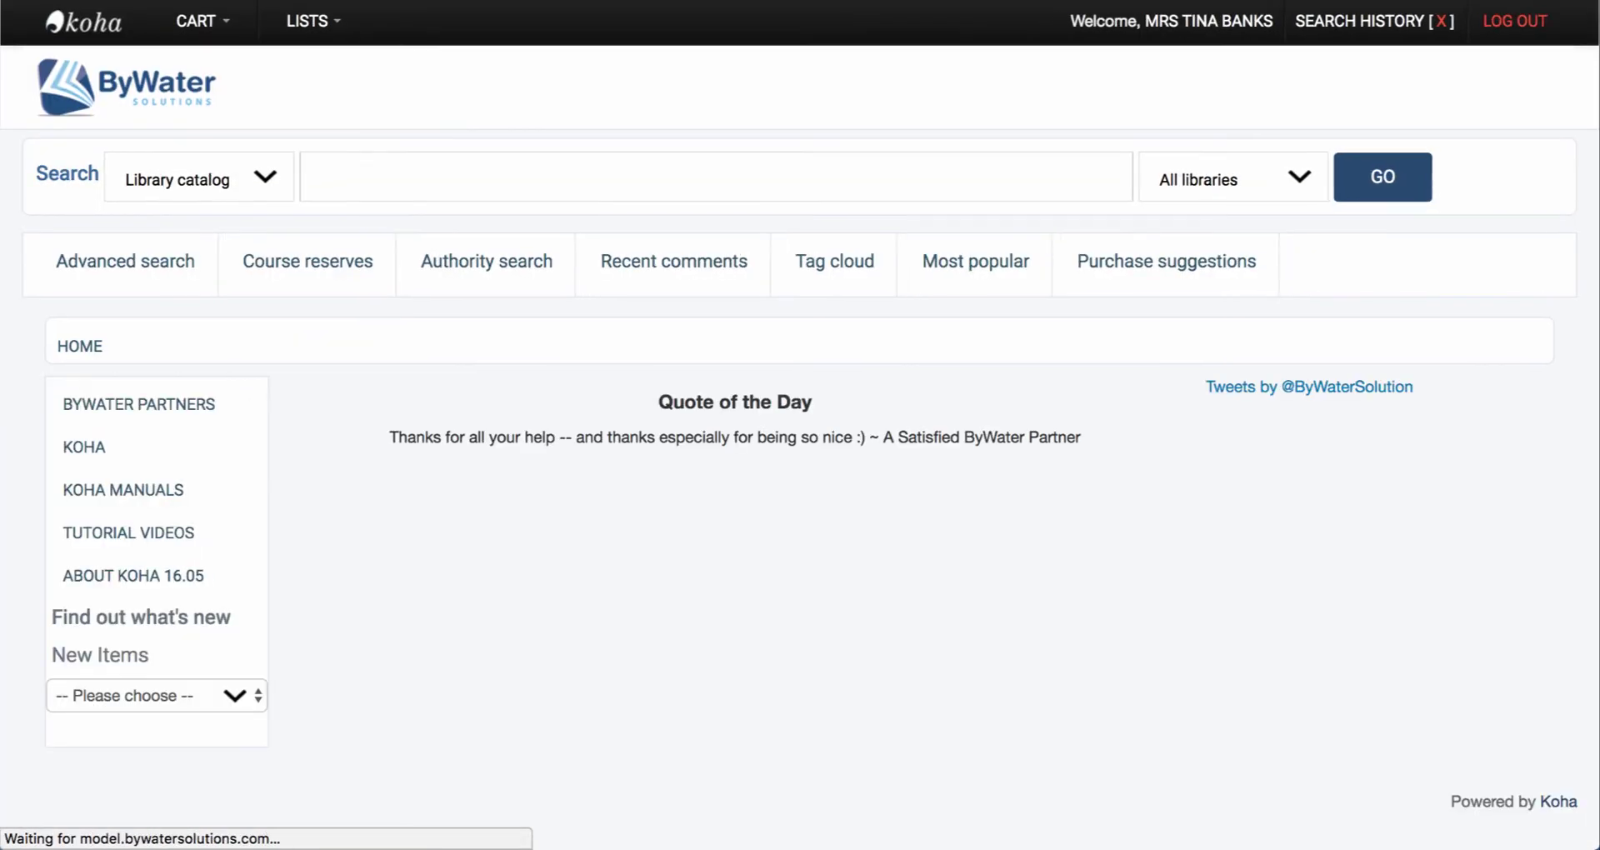
left_click(1188, 21)
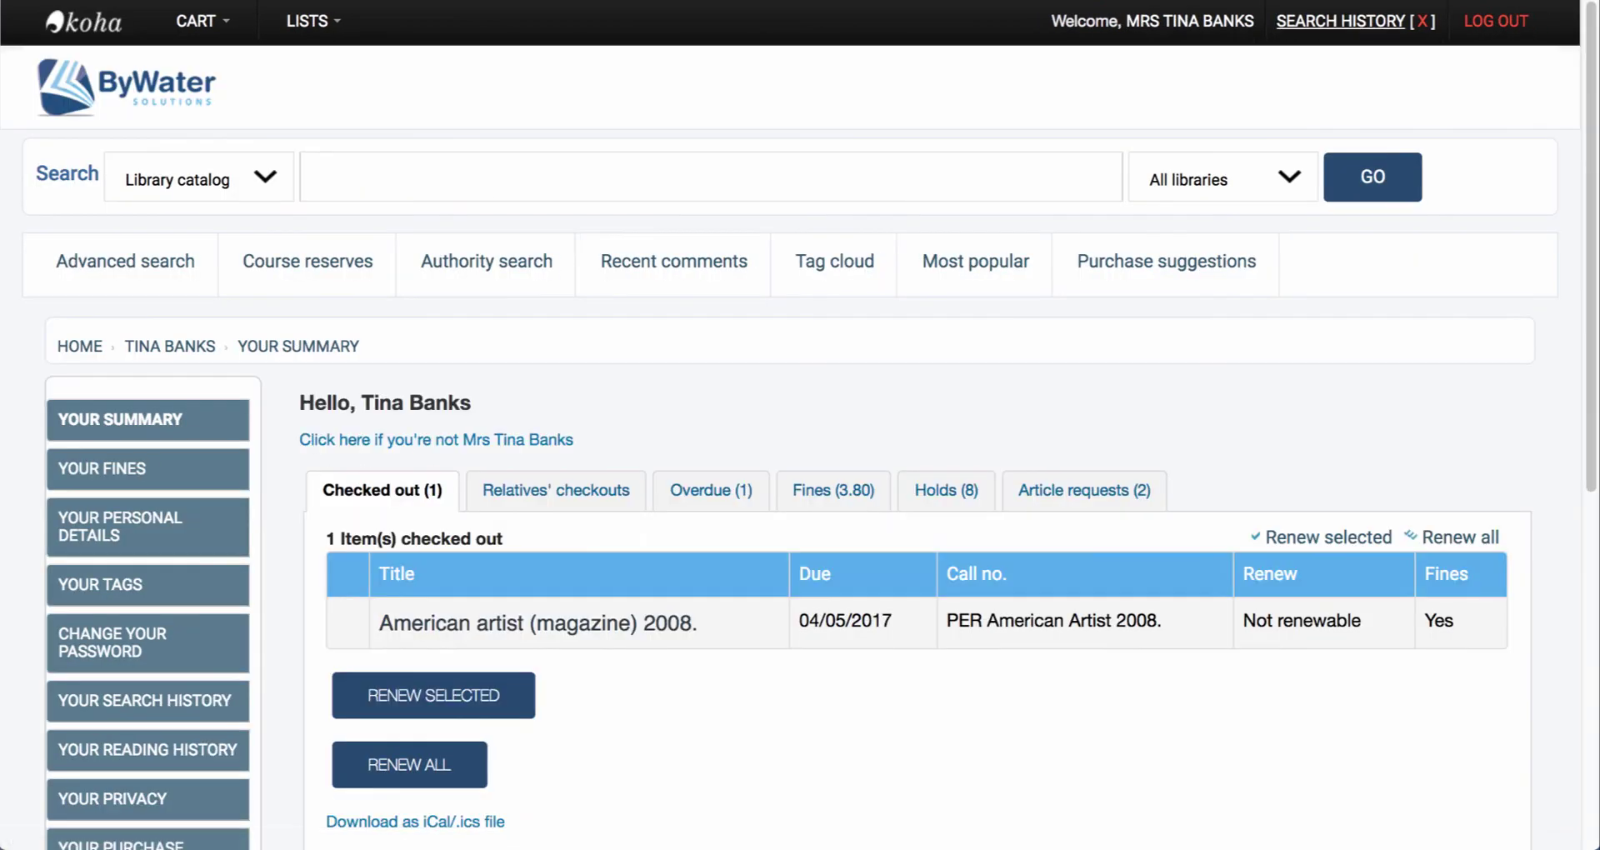
left_click(1495, 21)
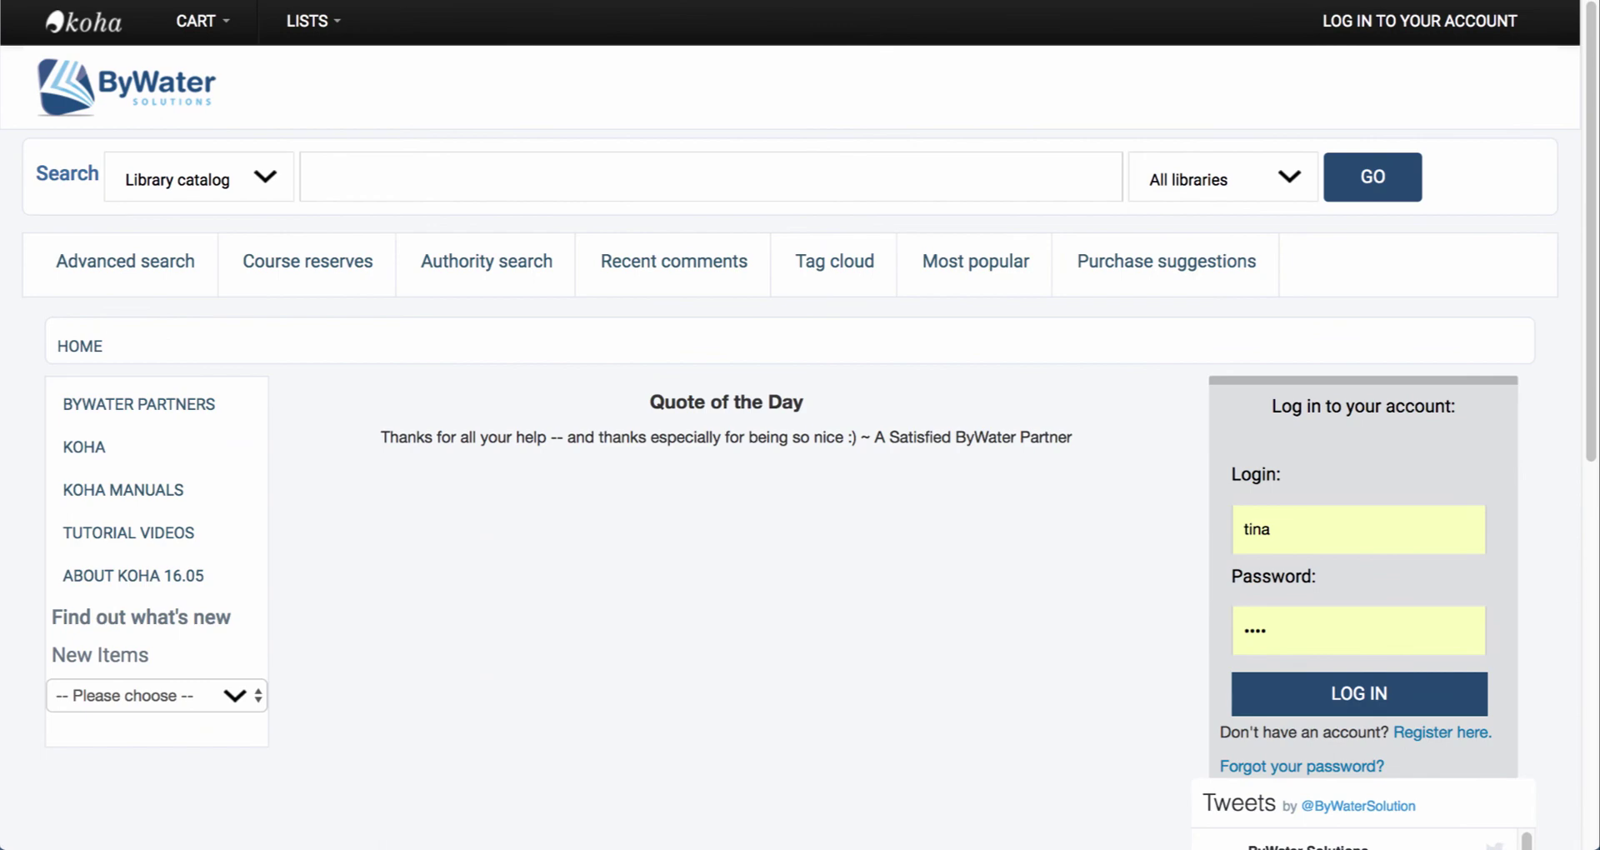
Search the OPAC for 'home education' and browse the 232 results
left_click(313, 177)
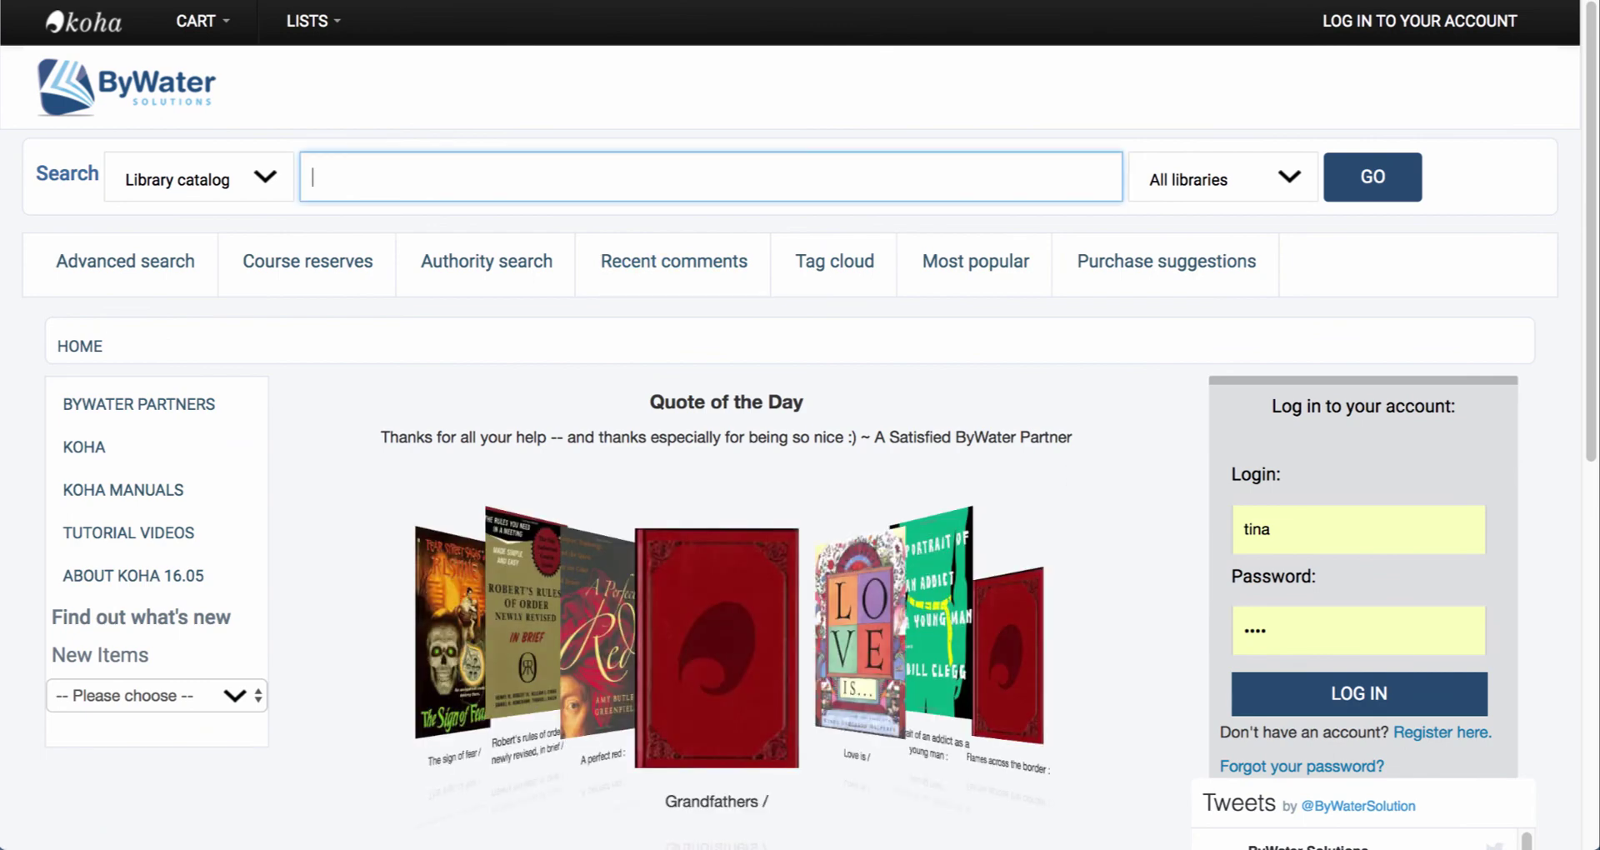
type("home")
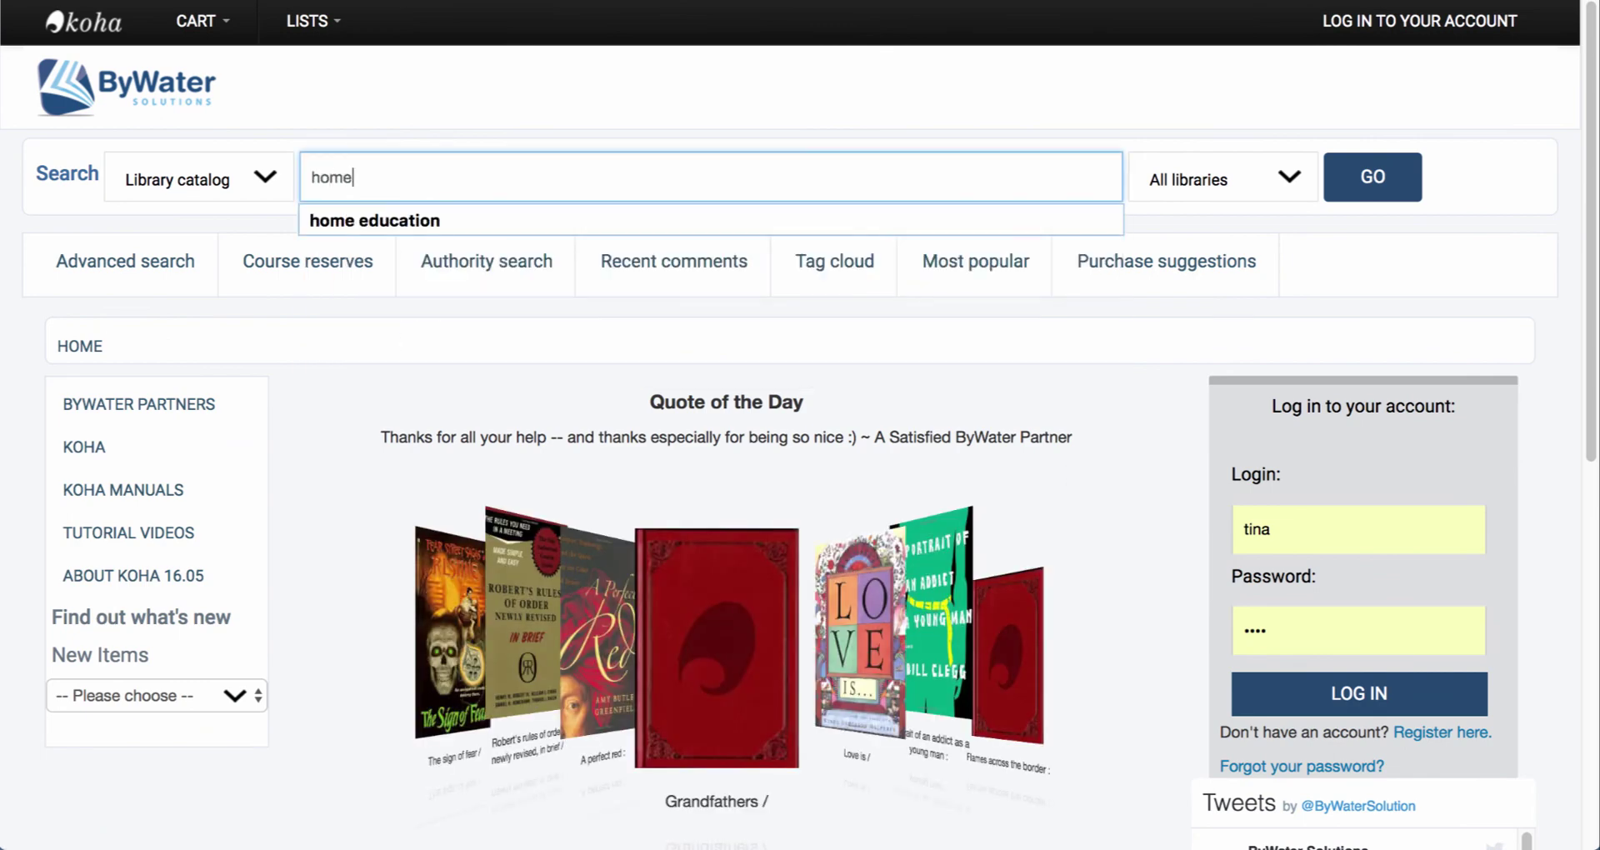
key("Down")
key("Return")
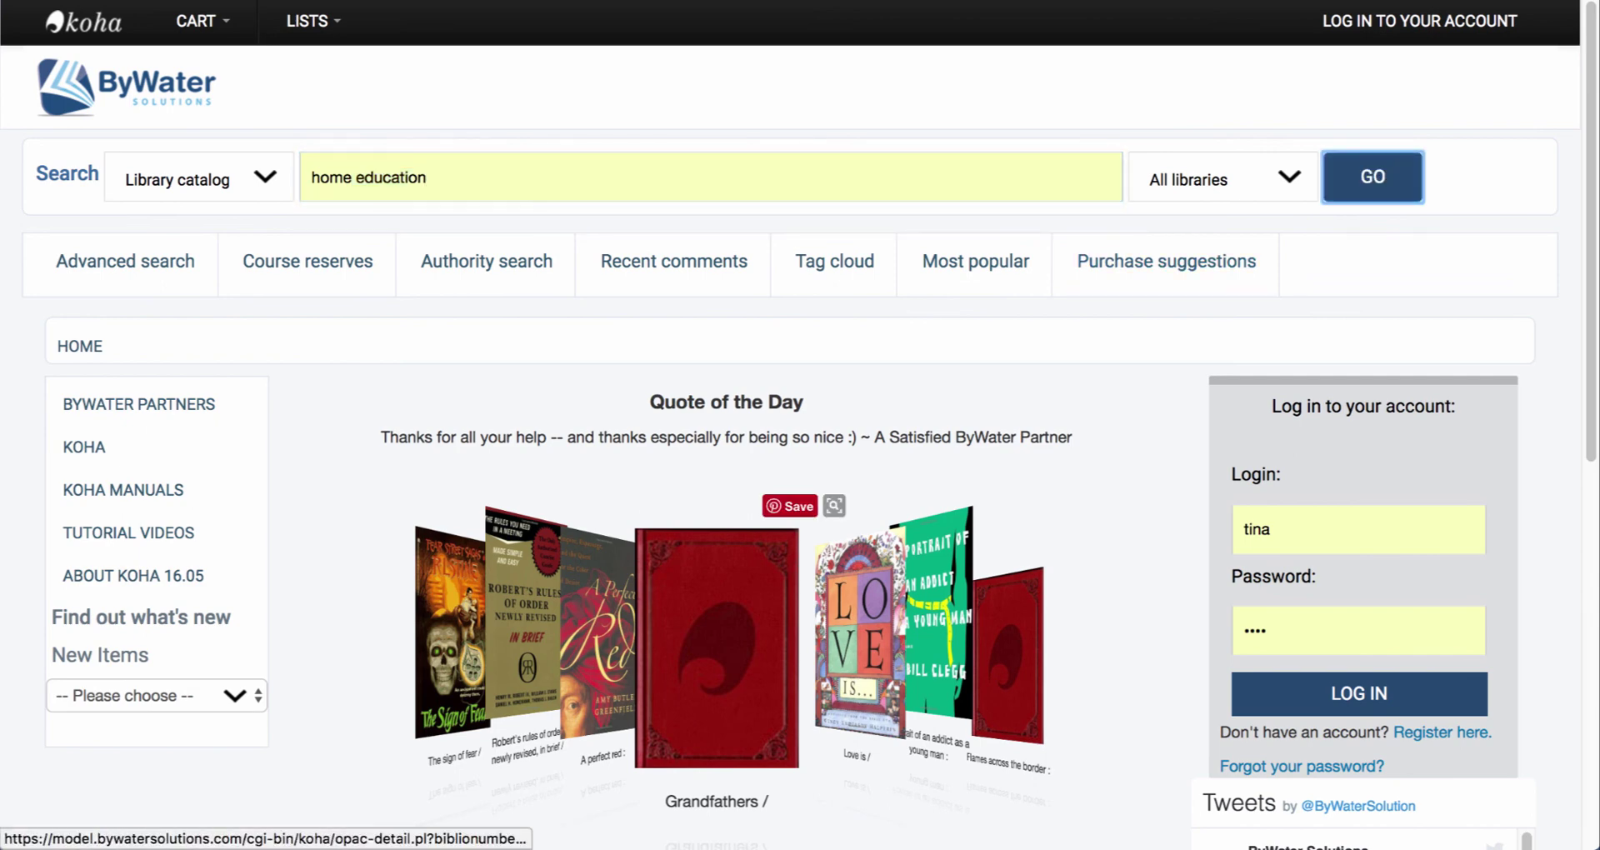
scroll(916, 500, "down", 5)
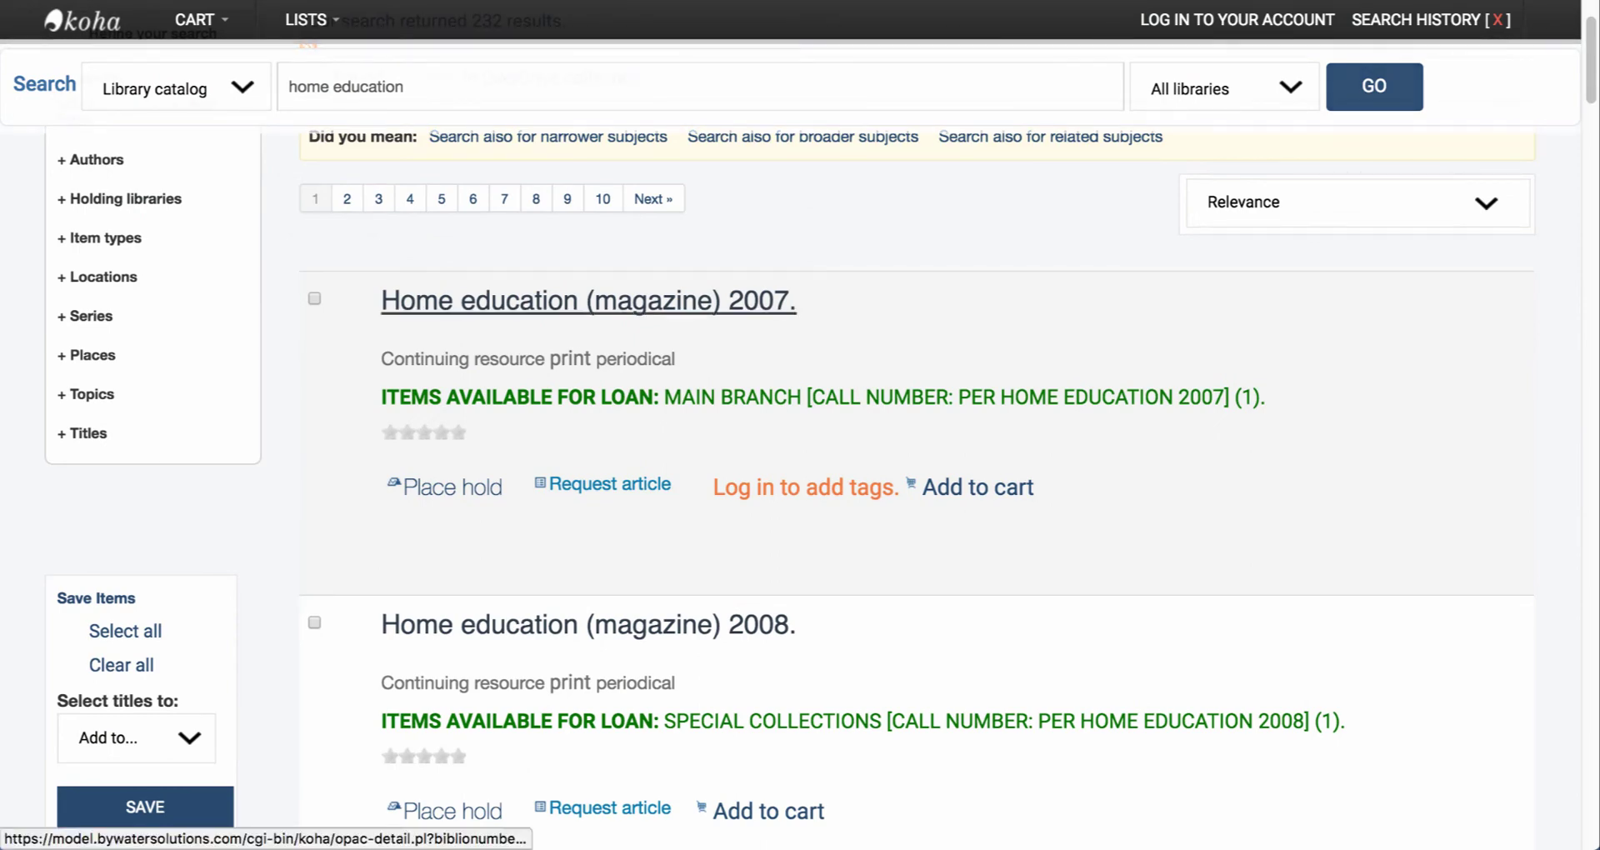
scroll(584, 484, "down", 2)
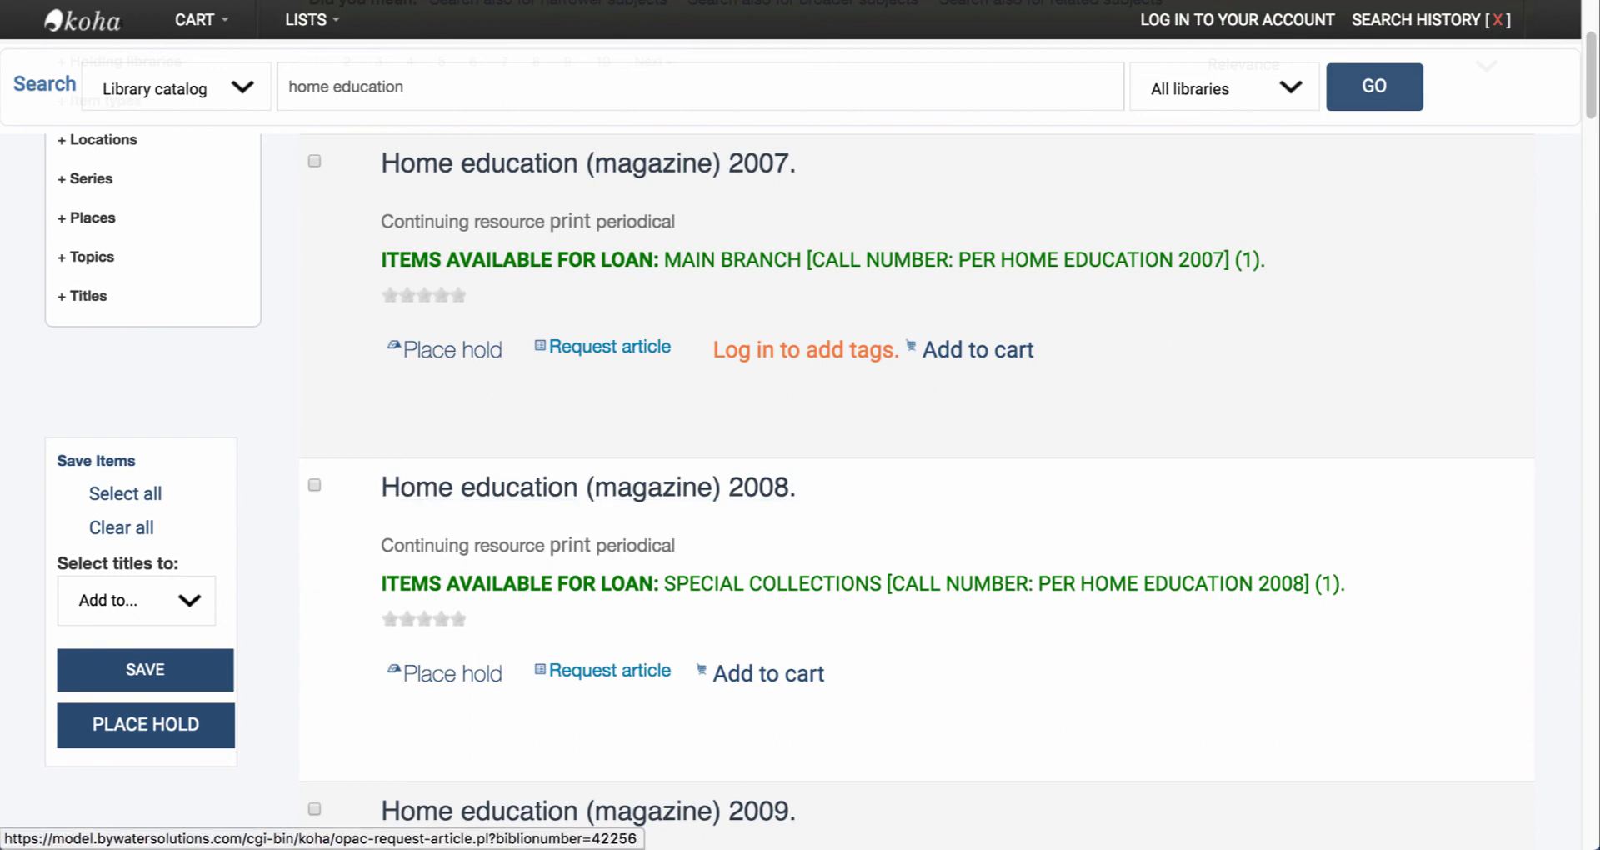
Request an article from the 2008 Home education magazine record, logging the patron in, then return home
left_click(610, 671)
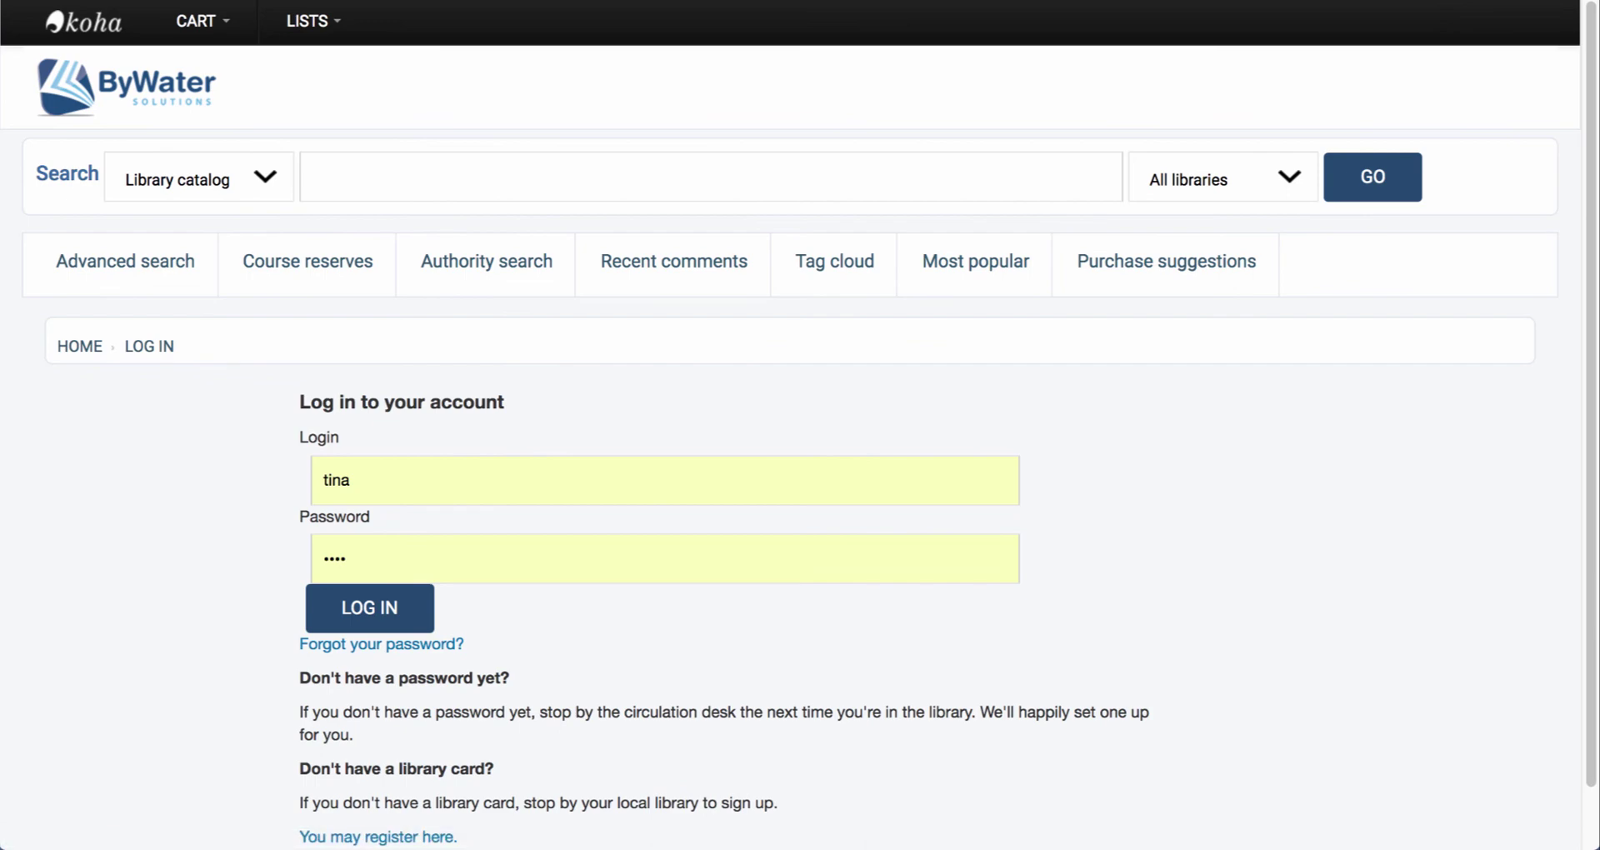
key("alt+Left")
left_click(589, 487)
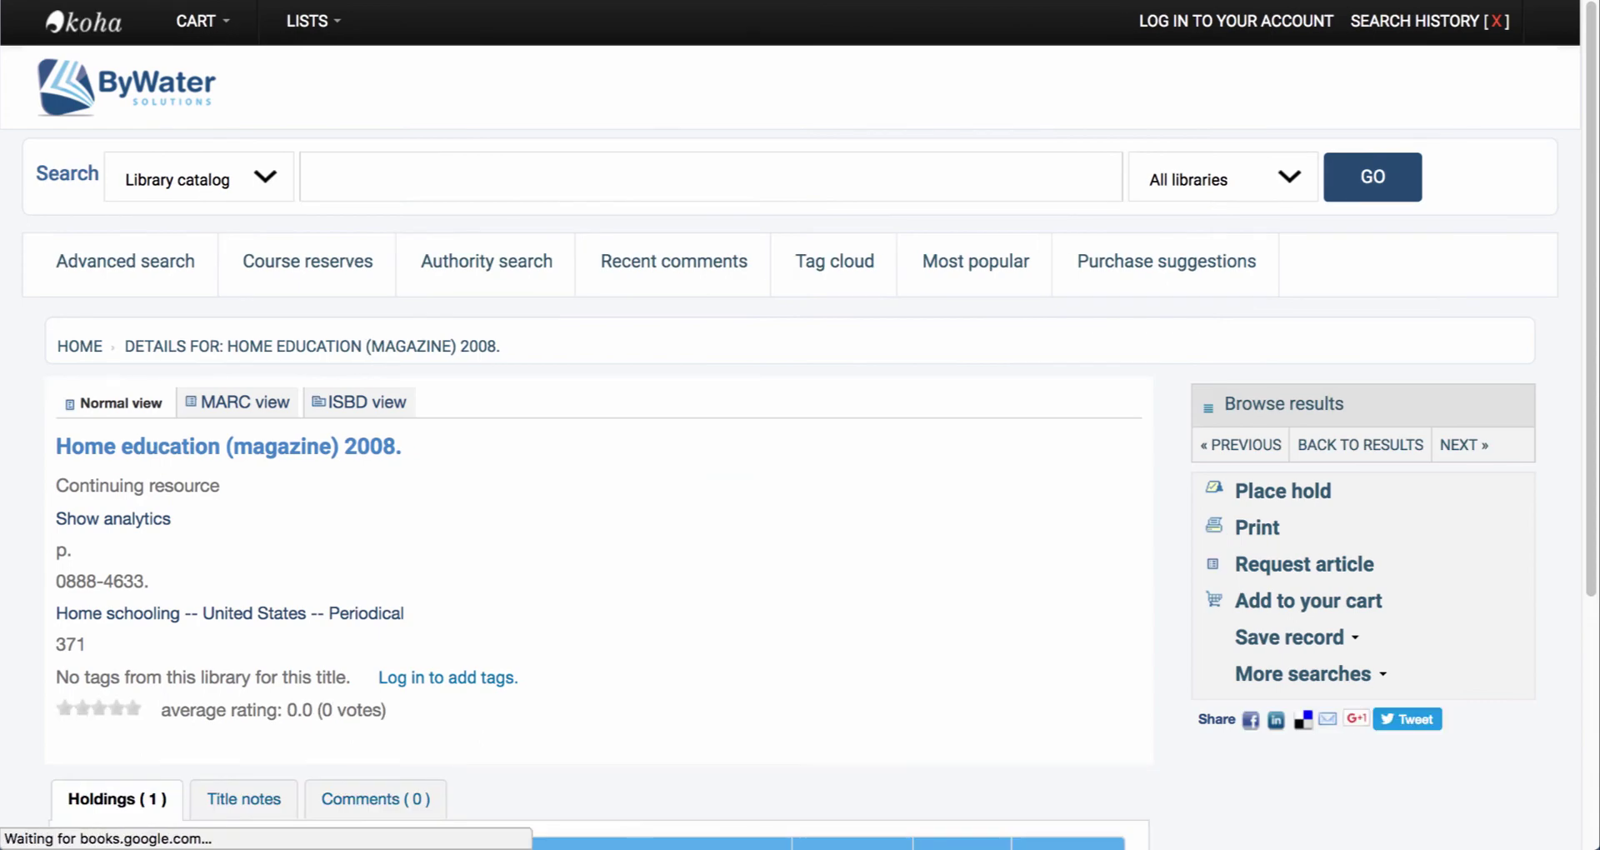
left_click(1304, 564)
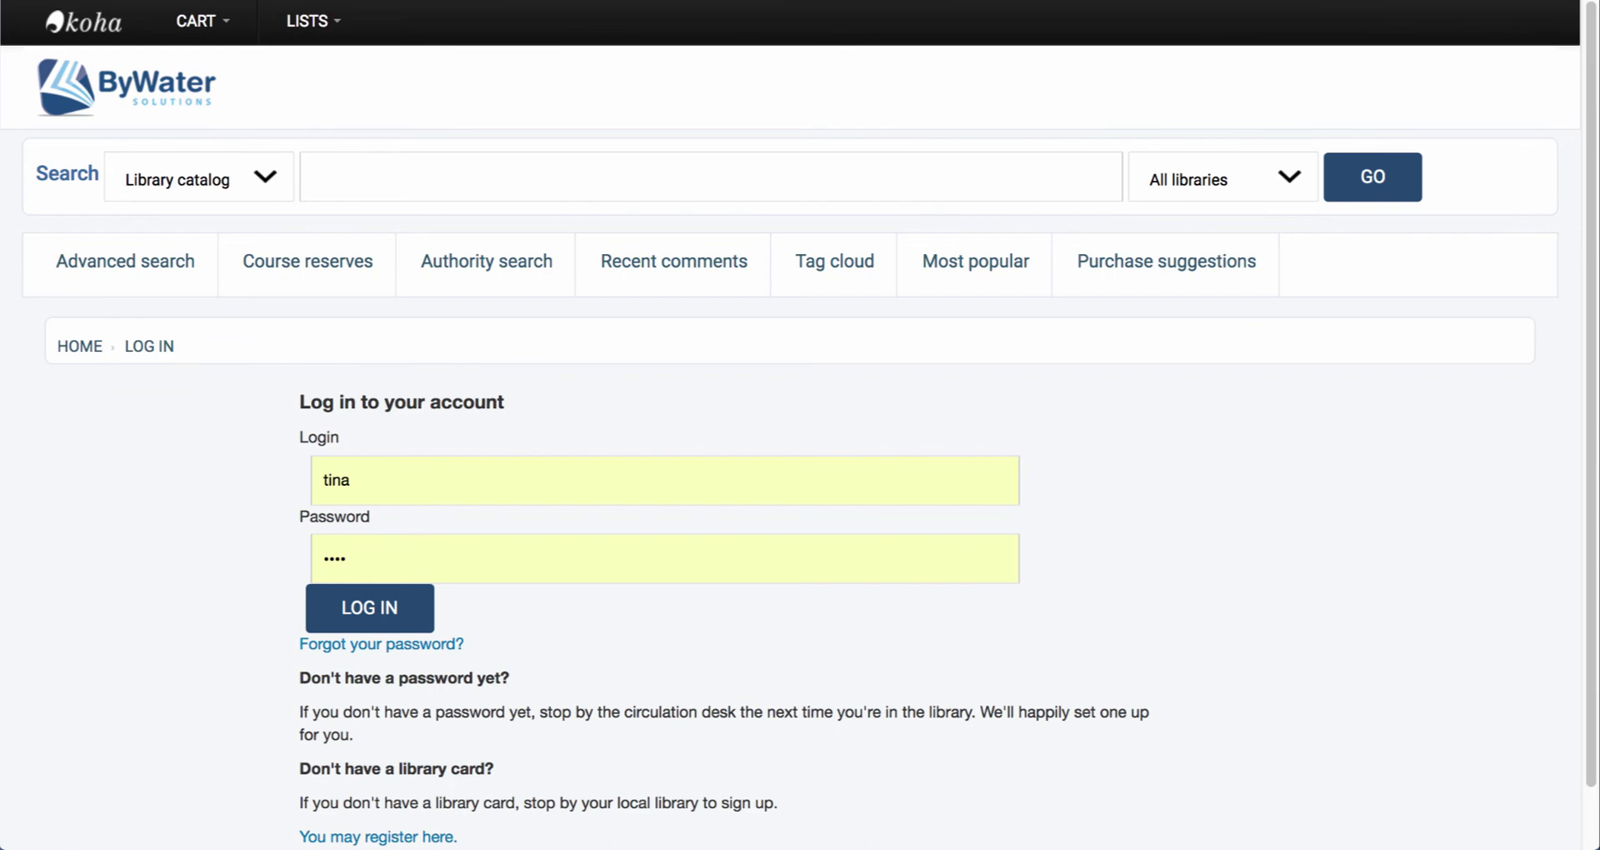
left_click(369, 607)
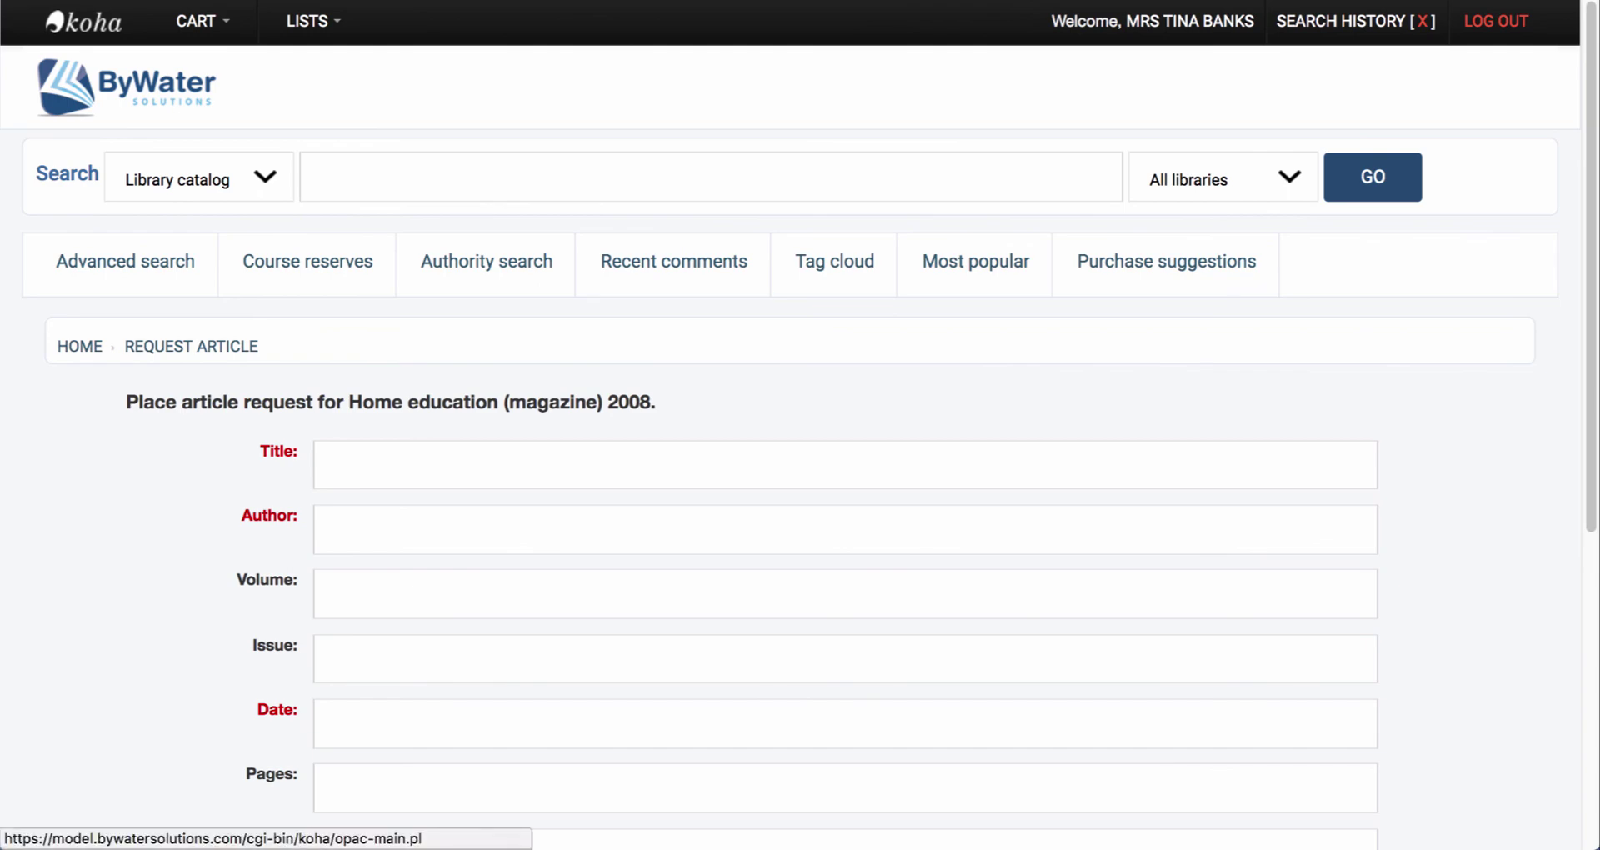
left_click(79, 346)
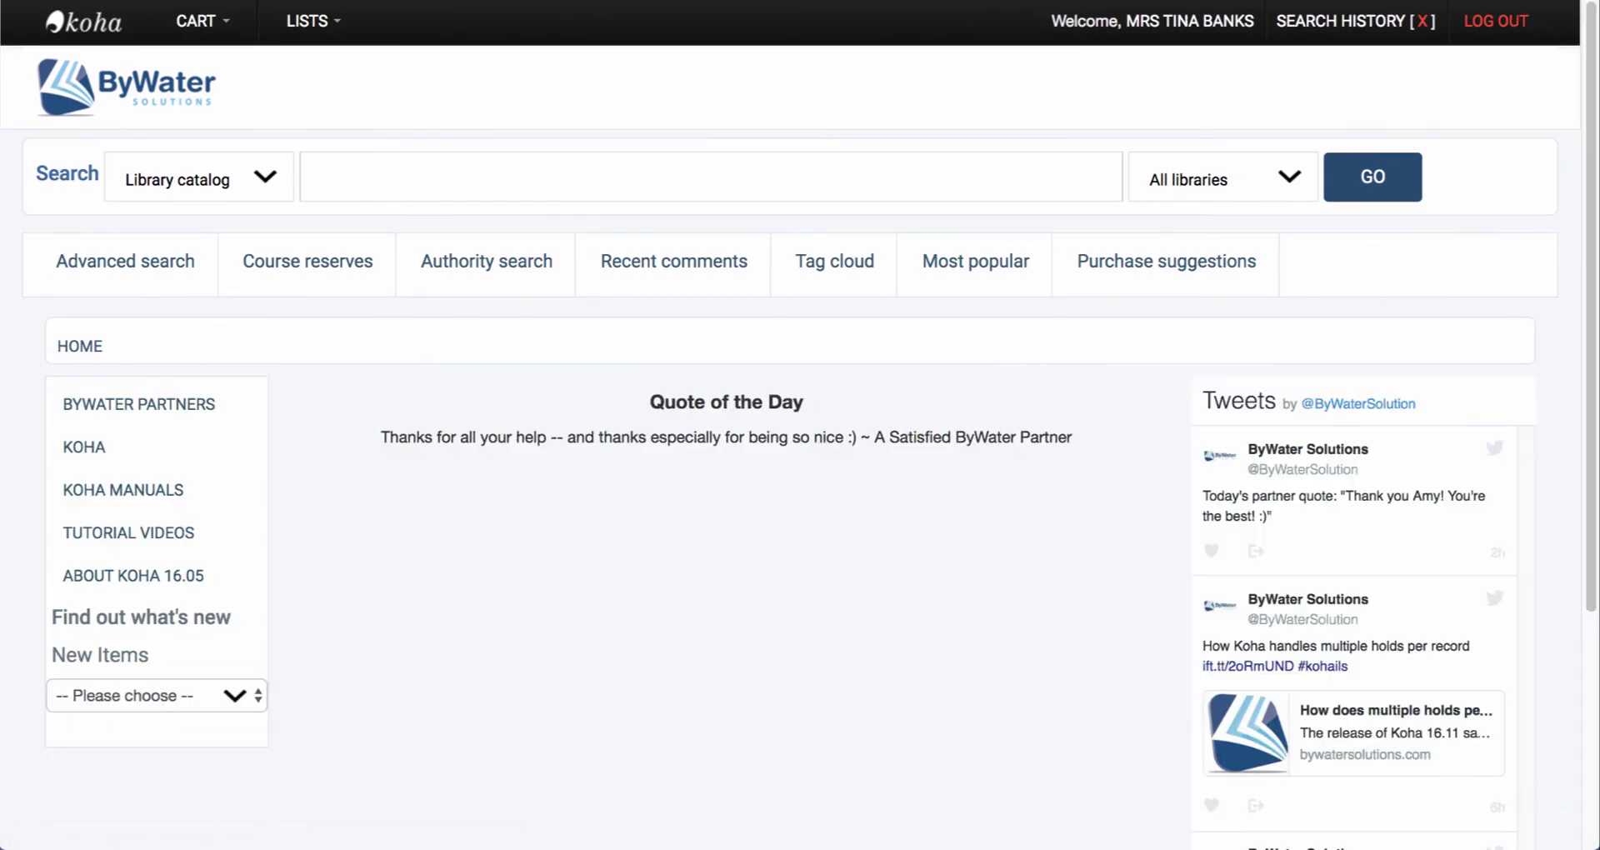